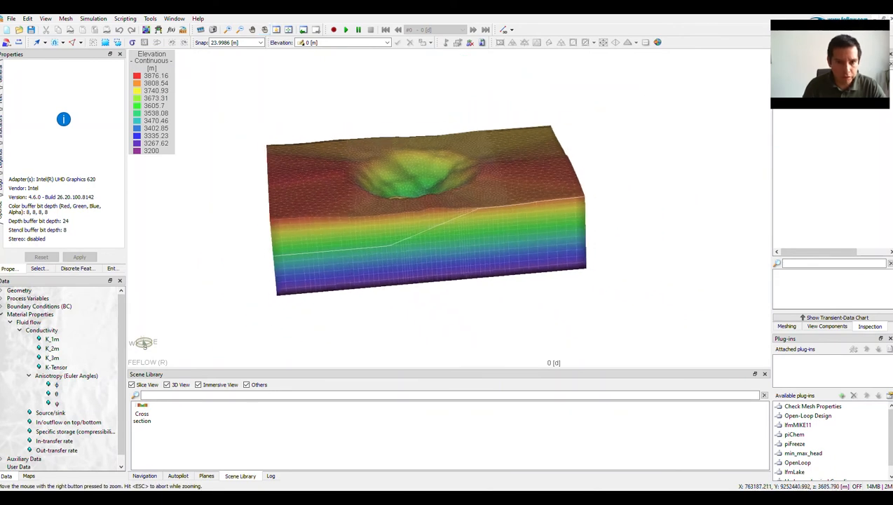
Display the Hydraulic-head BC on the 3D model and inspect the boundary nodes around the pit and the model sides.
left_click(2, 299)
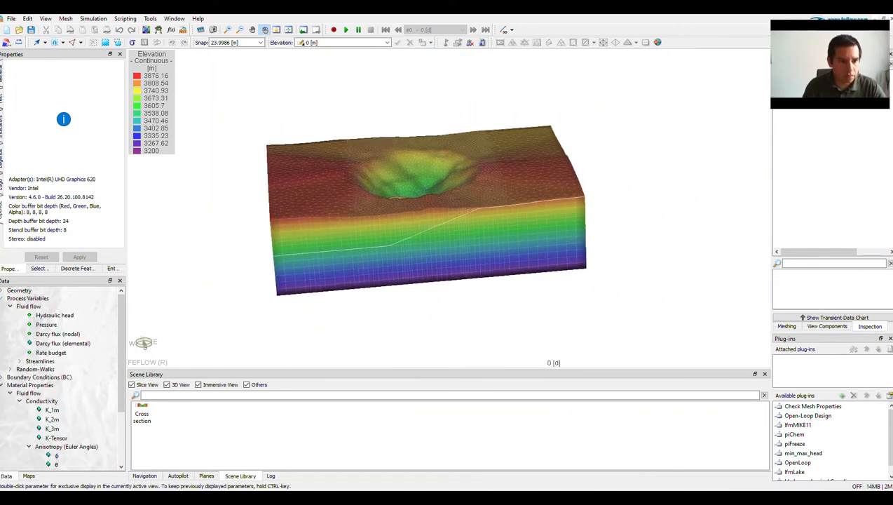
left_click(2, 378)
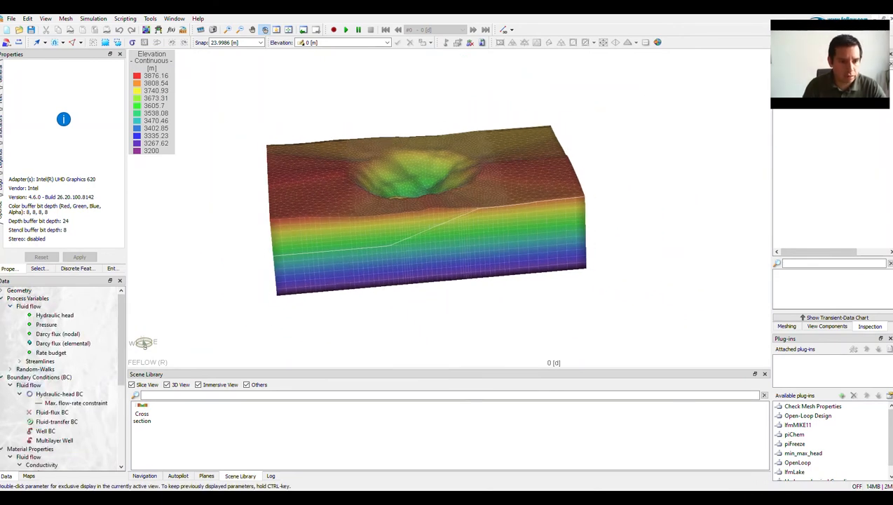
left_click(58, 393)
double_click(58, 394)
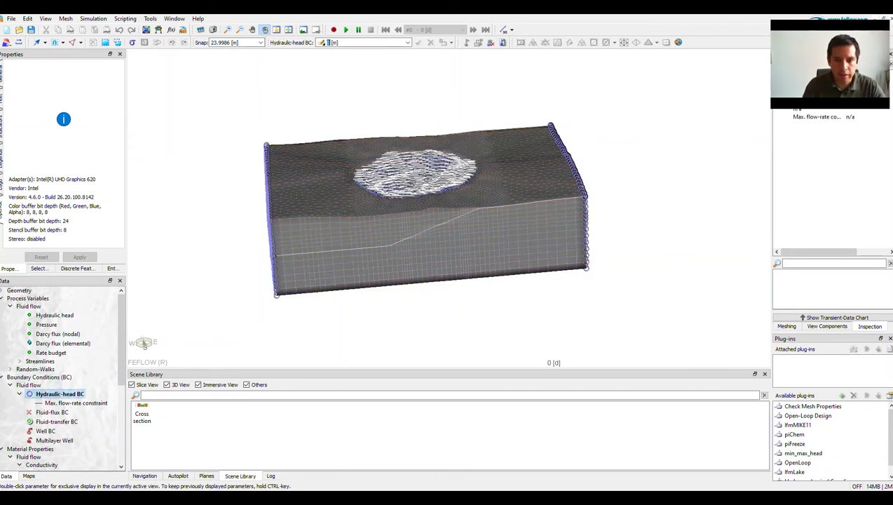
left_click_drag(422, 204, 441, 223)
scroll(442, 223, "up", 1)
scroll(442, 223, "up", 3)
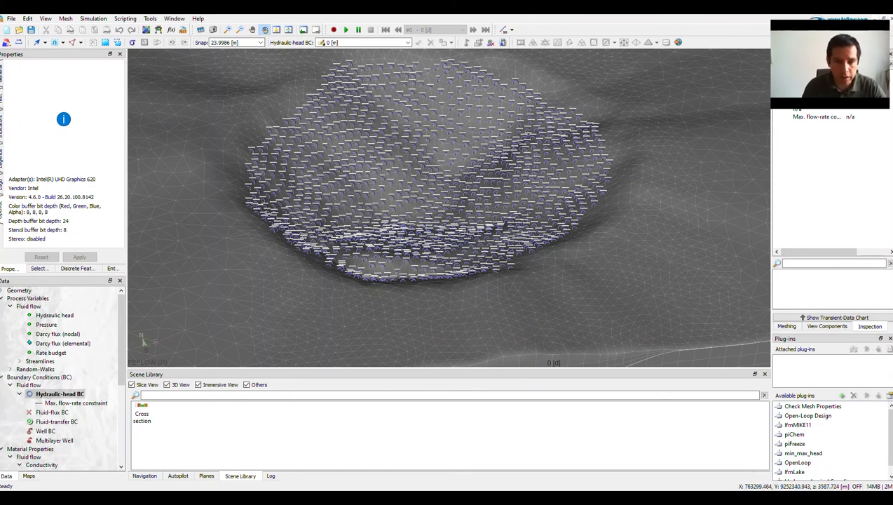
scroll(142, 342, "down", 3)
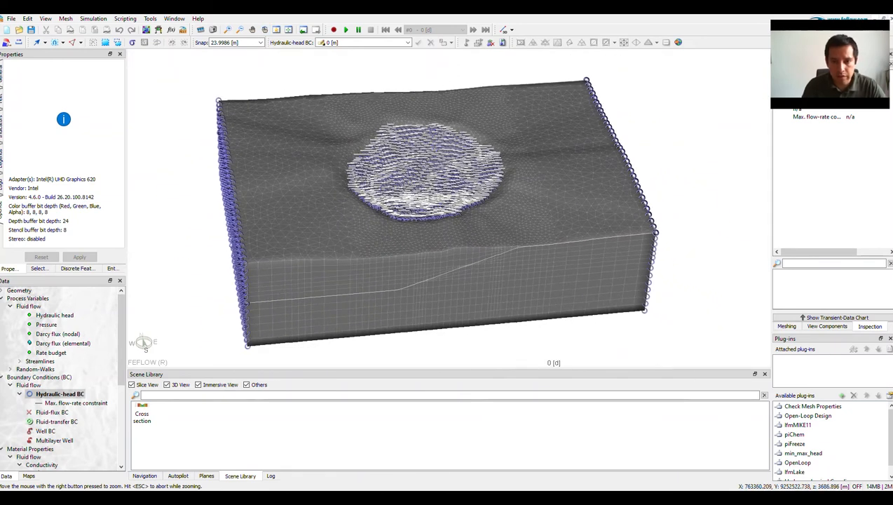
left_click_drag(436, 269, 433, 246)
Display the initial hydraulic head distribution on the 3D model.
left_click(55, 316)
double_click(55, 316)
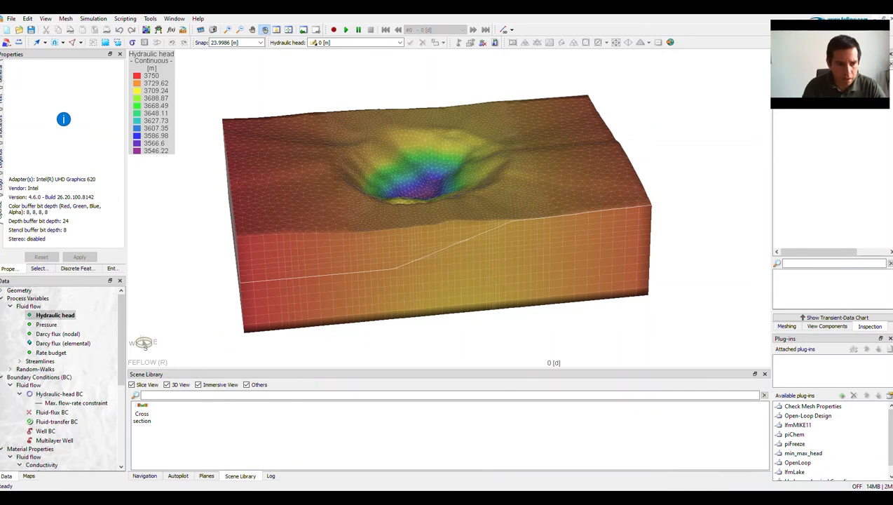
scroll(64, 386, "down", 3)
scroll(63, 385, "down", 3)
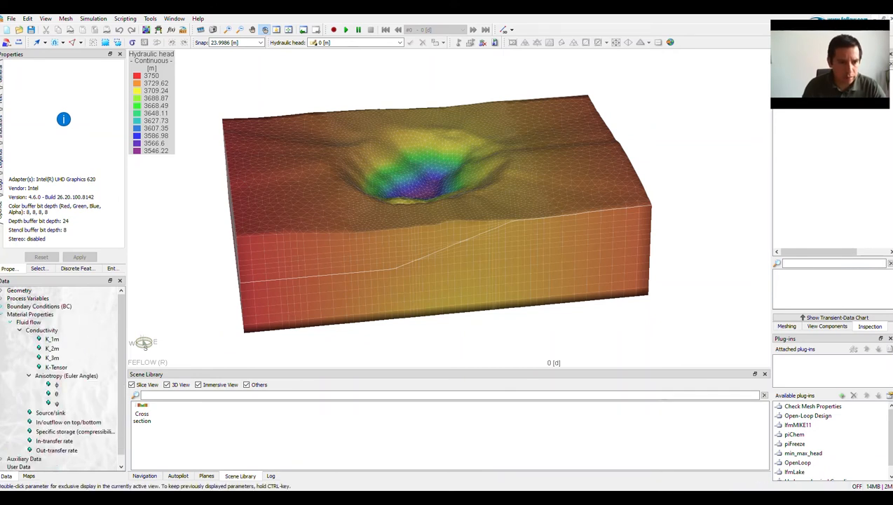
Review the conductivity distributions K_1m, K_2m and K_3m, ending with K_1m displayed on the 3D model.
double_click(52, 339)
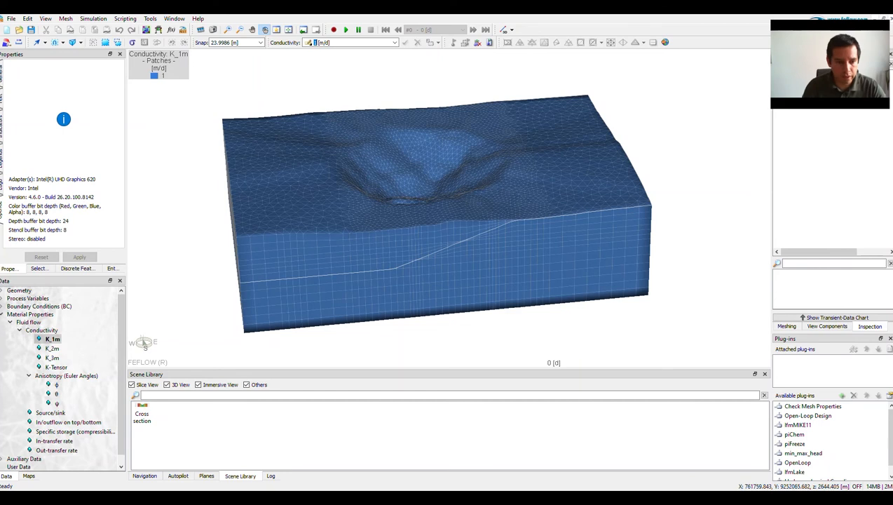
double_click(52, 348)
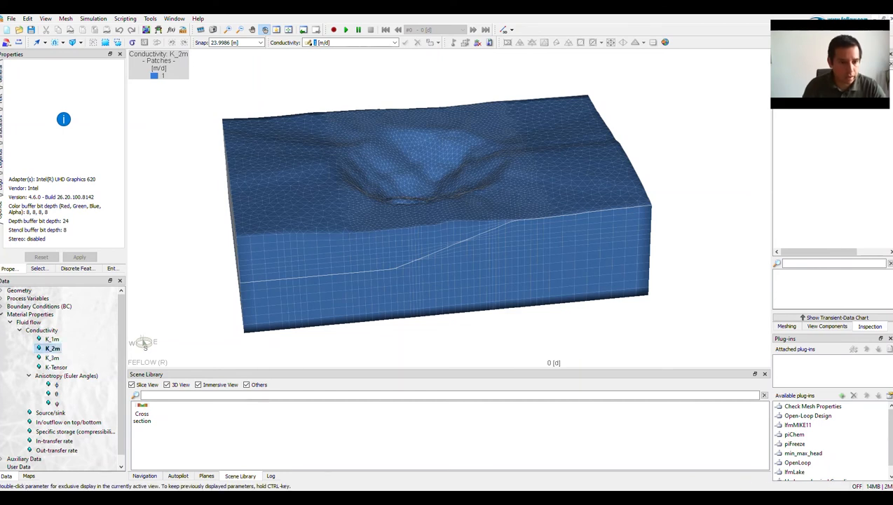
double_click(52, 358)
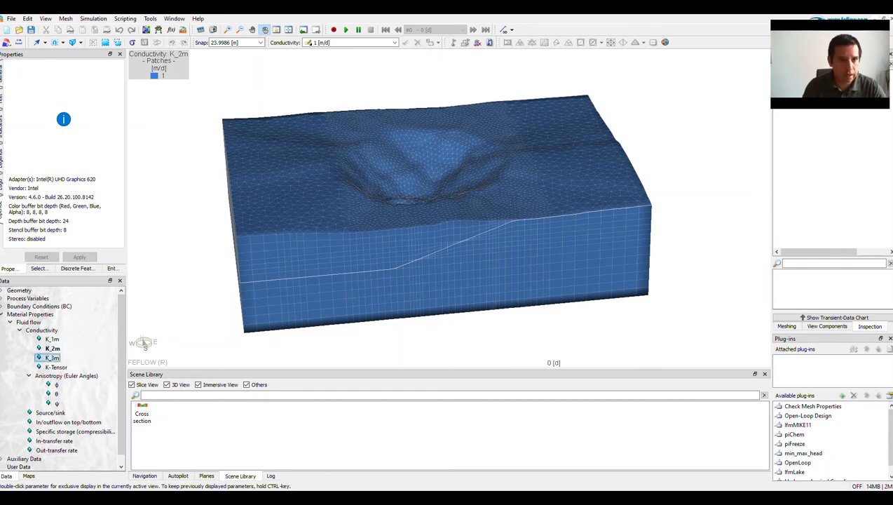
double_click(53, 339)
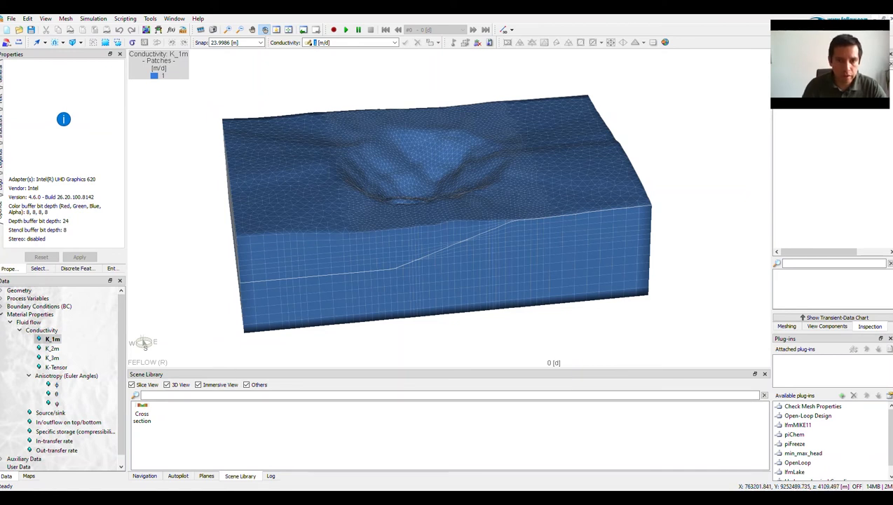
left_click_drag(445, 257, 460, 243)
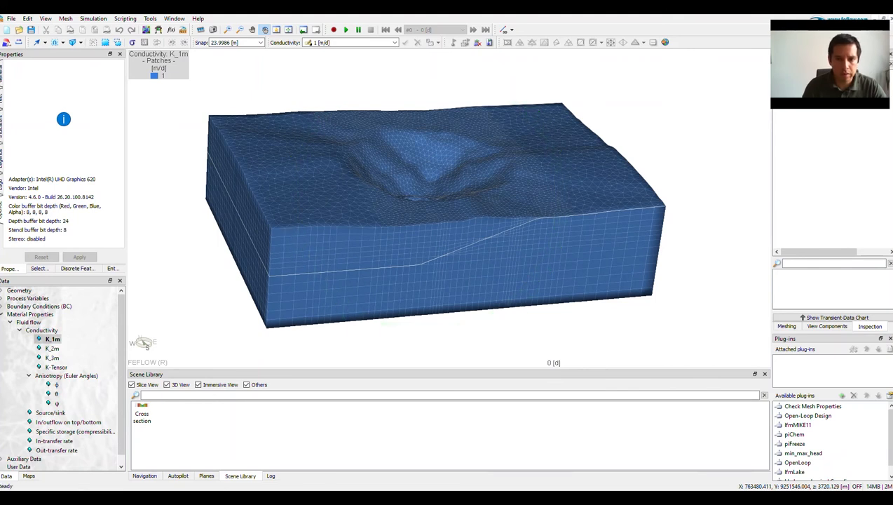
left_click_drag(460, 243, 441, 251)
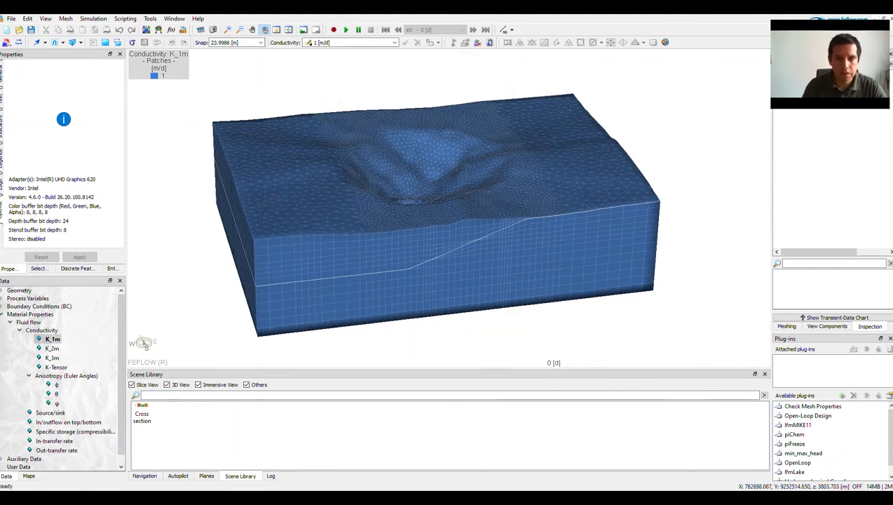
Run the simulation and display the computed hydraulic head on the 3D model, inspecting the pit area.
left_click(345, 30)
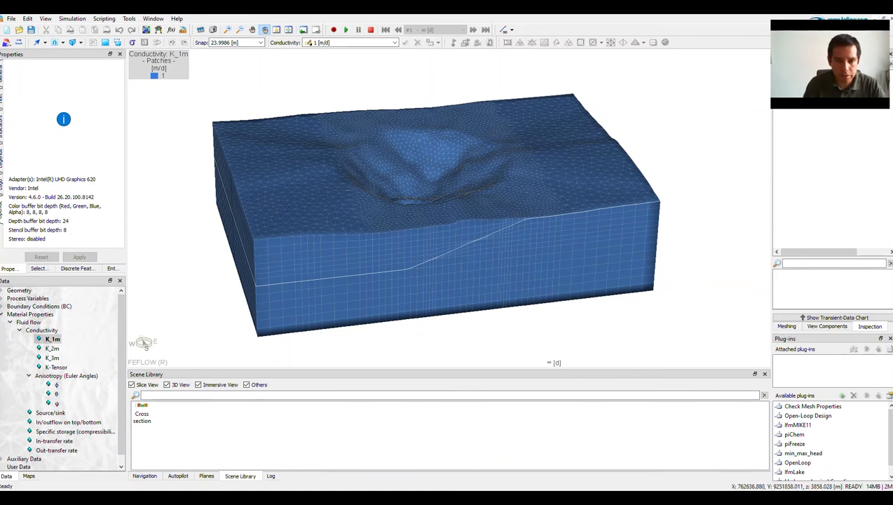
left_click(2, 298)
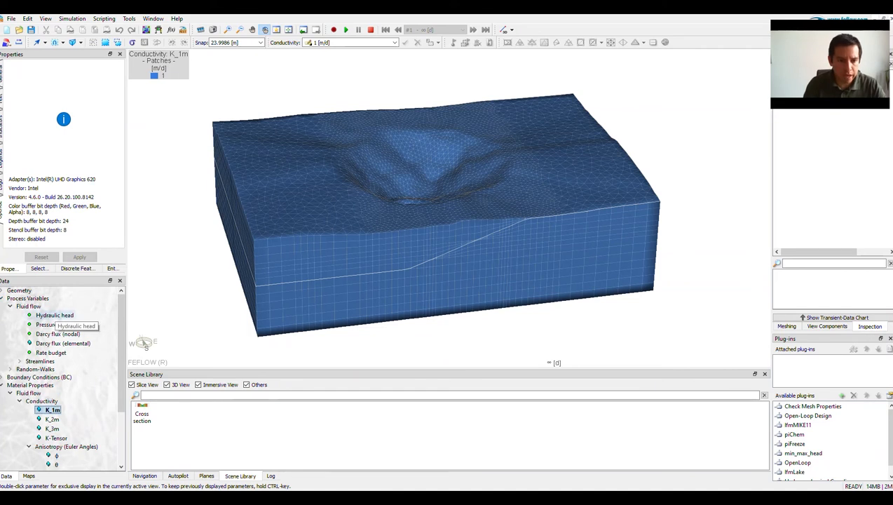
double_click(55, 314)
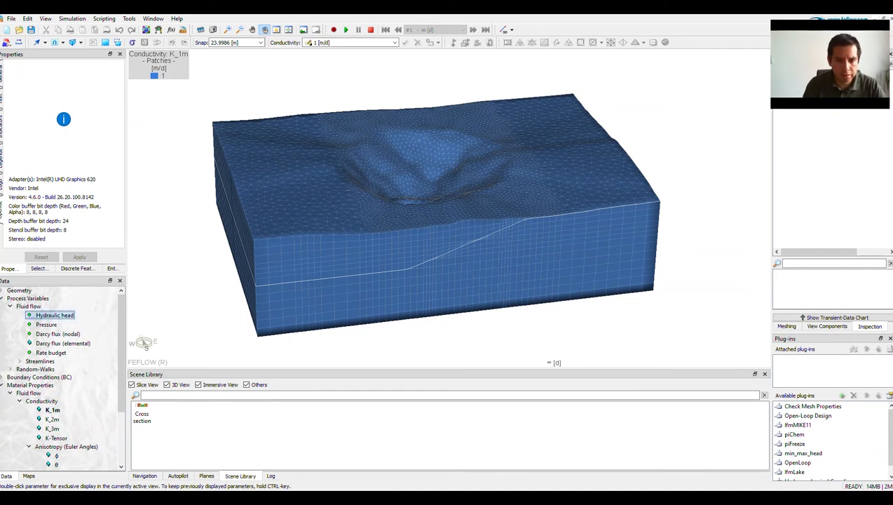
left_click_drag(434, 200, 430, 232)
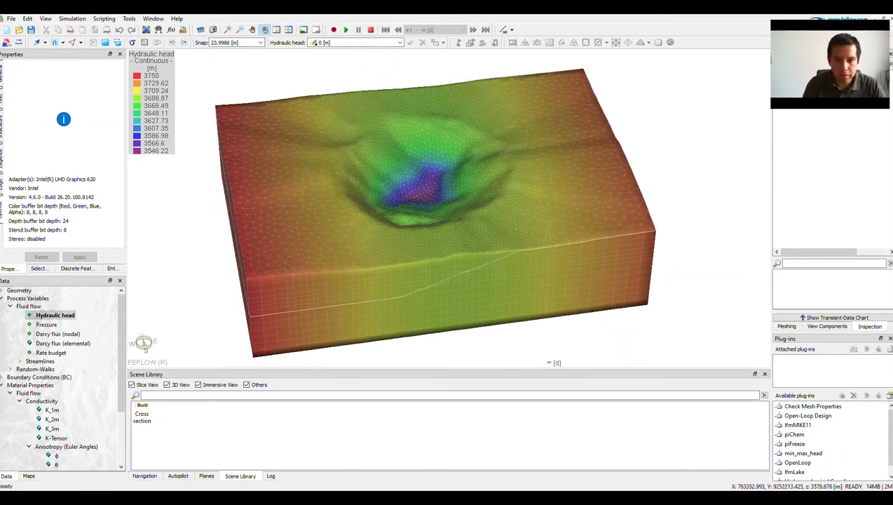
scroll(430, 210, "up", 5)
scroll(431, 211, "down", 4)
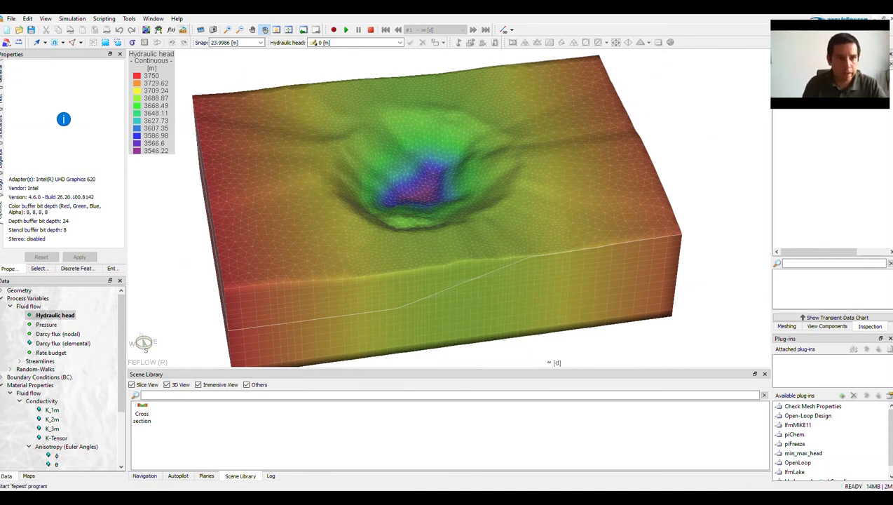
Switch to the model's Cross Section [PROFILE] view.
left_click(153, 19)
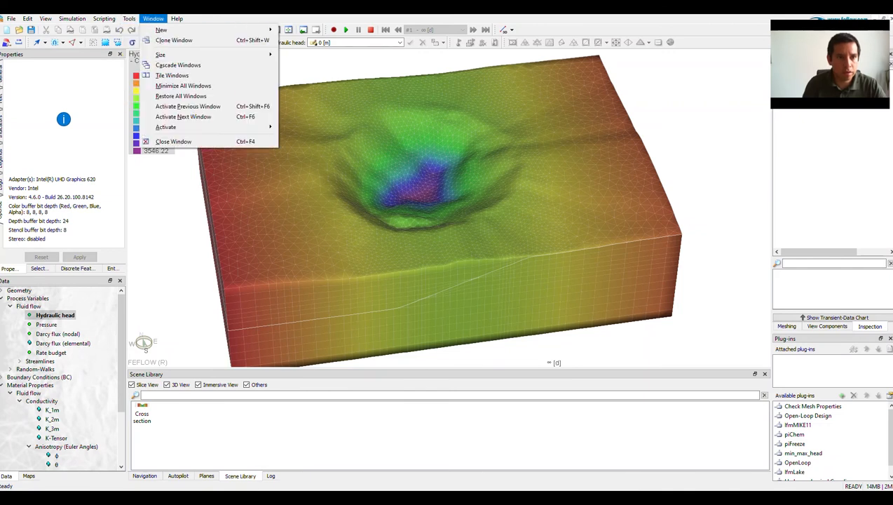
mouse_move(161, 29)
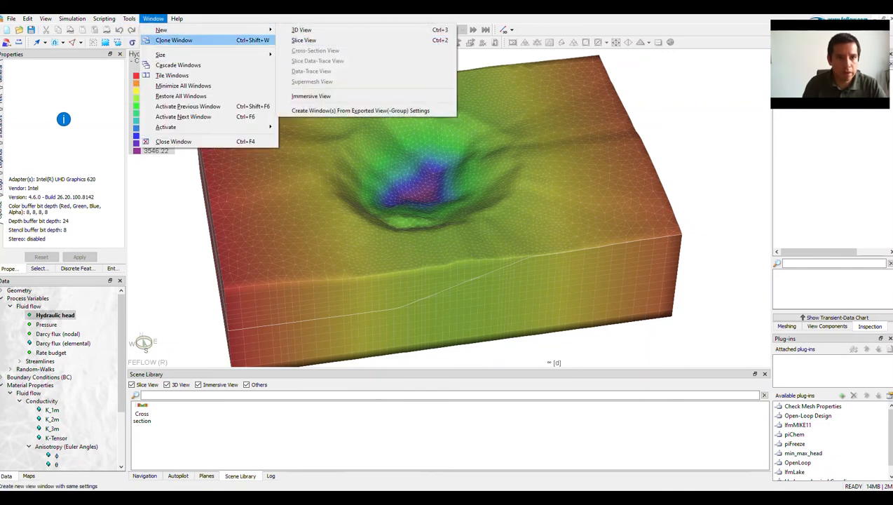
mouse_move(210, 127)
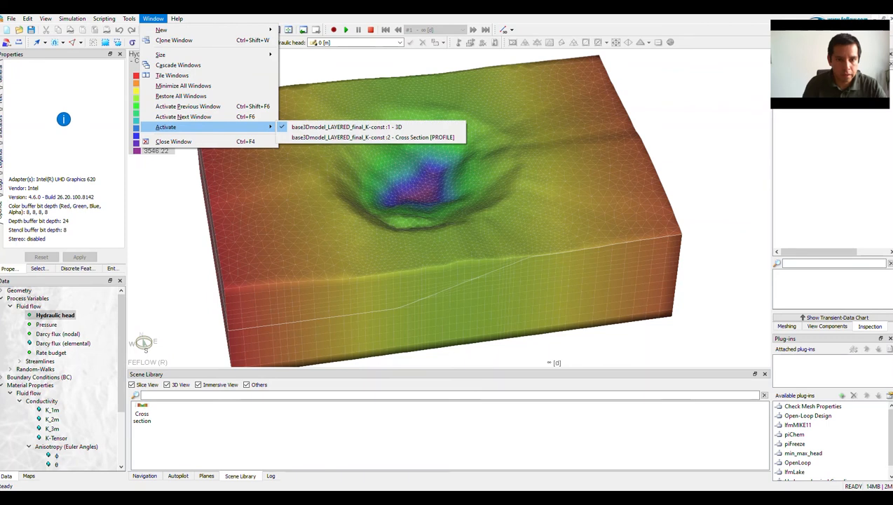
left_click(330, 136)
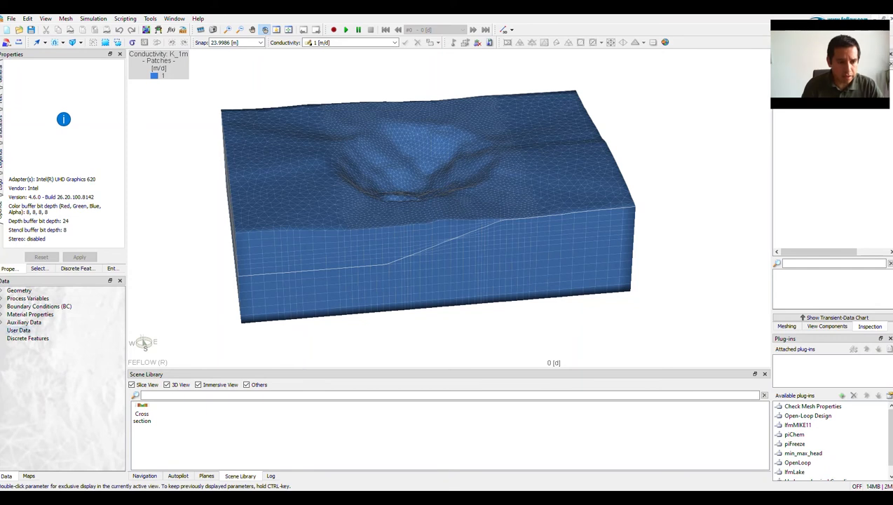
Add a nodal distribution named "Total stress" to the user data.
right_click(26, 331)
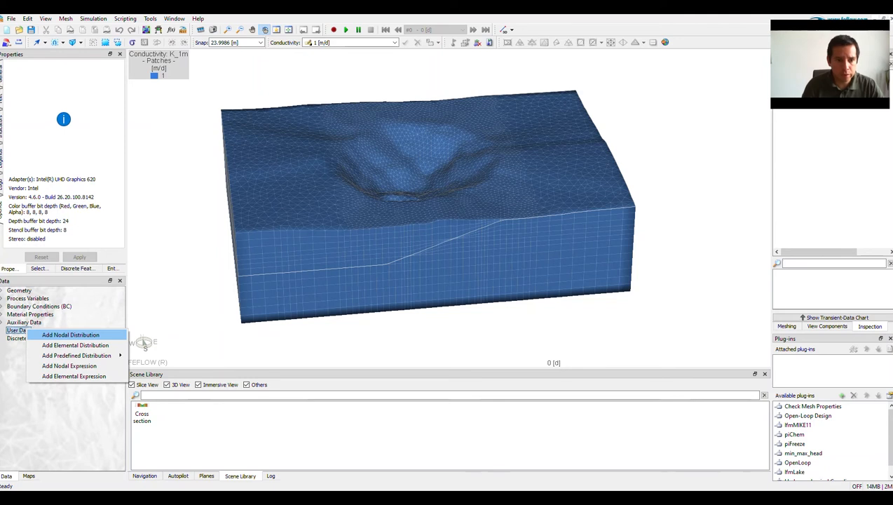
left_click(70, 335)
type("Tot")
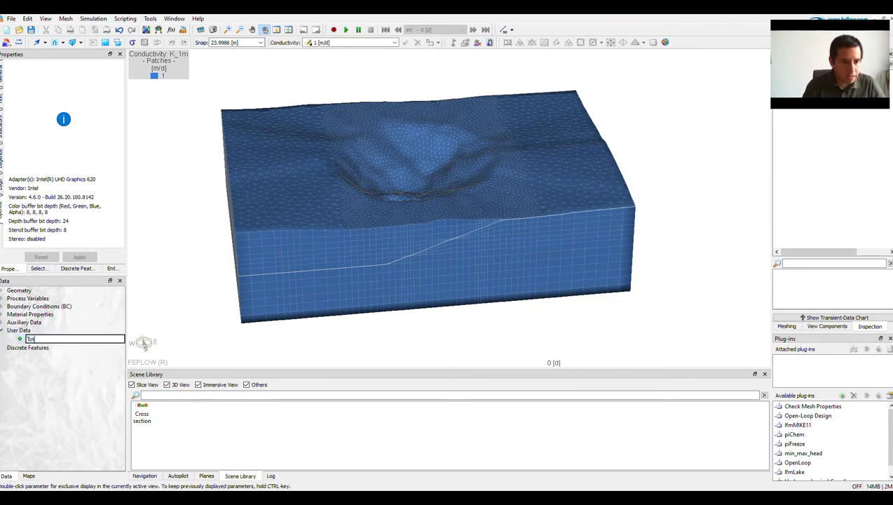
type("al str")
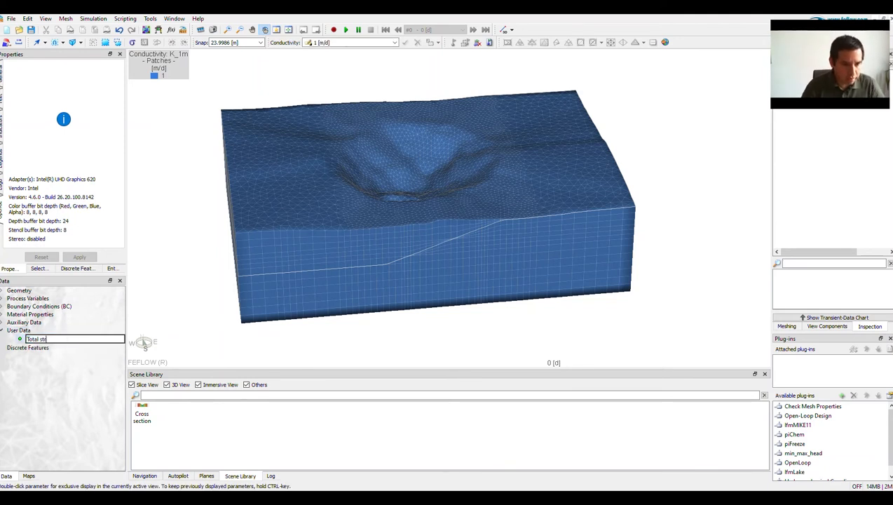
type("ess")
key("Return")
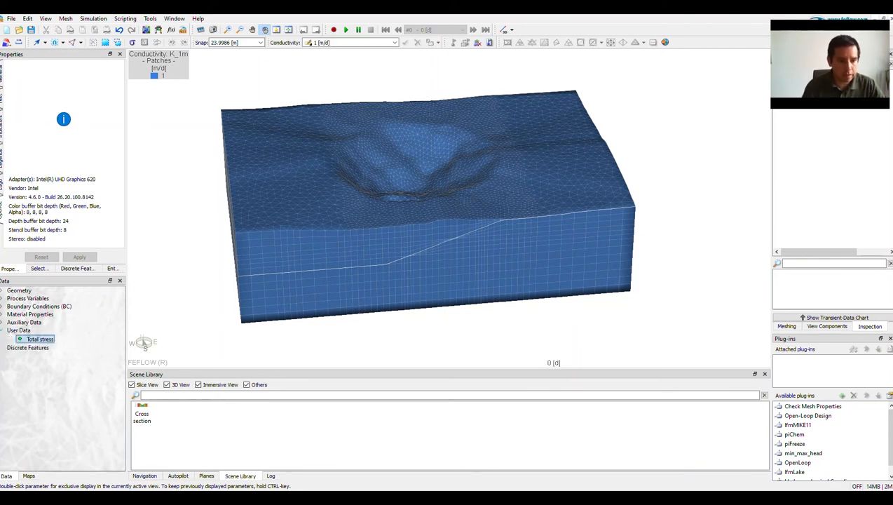
Display the Total stress distribution and open the expression editor for assigning its nodal values by the current expression.
double_click(39, 339)
left_click_drag(393, 270, 416, 277)
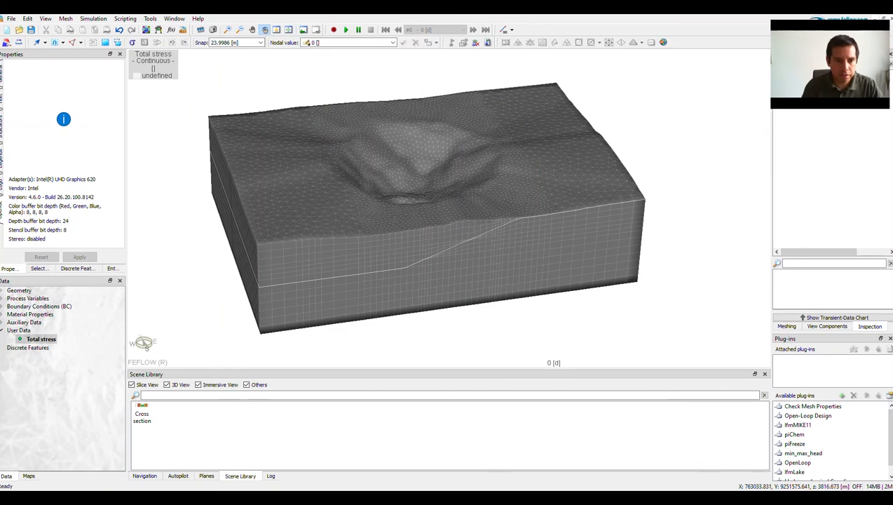
left_click(307, 42)
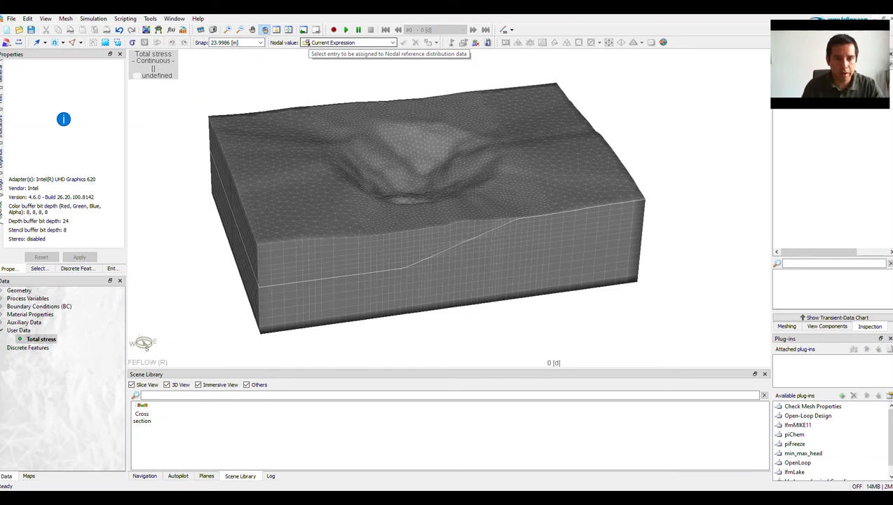
double_click(344, 43)
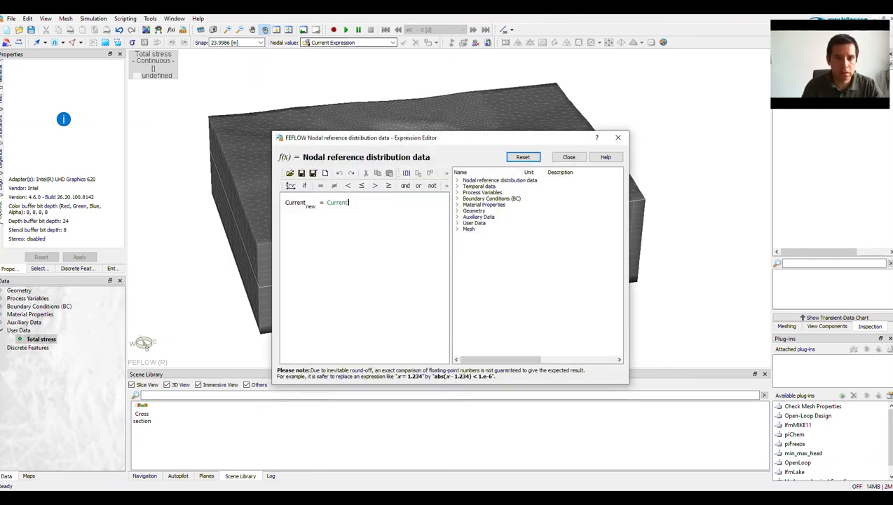
Define the nodal expression as 2200 · 9.81 · auxNodalDepth, replacing the default Current term.
left_click_drag(393, 138, 529, 131)
key("BackSpace")
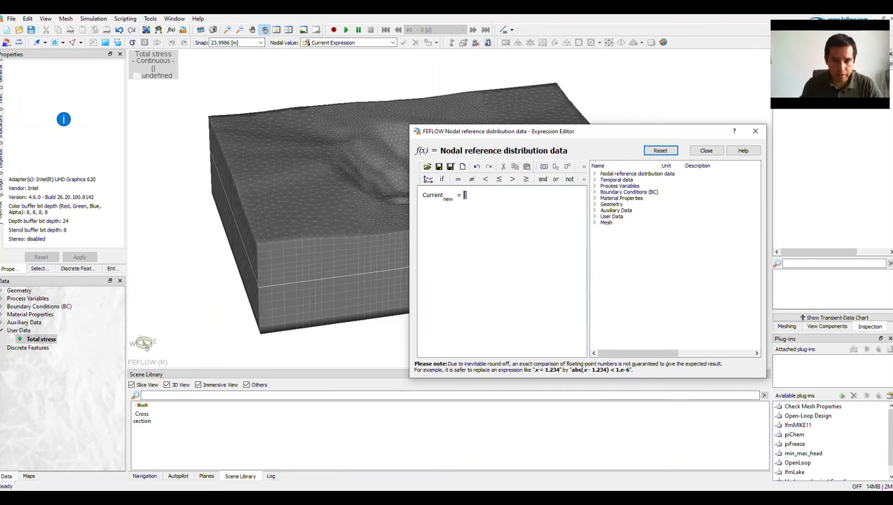
type("2200")
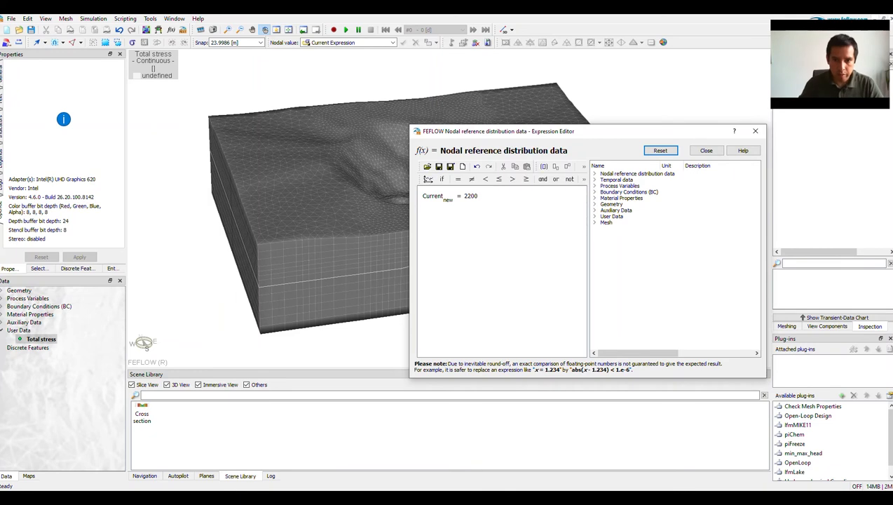
type("9")
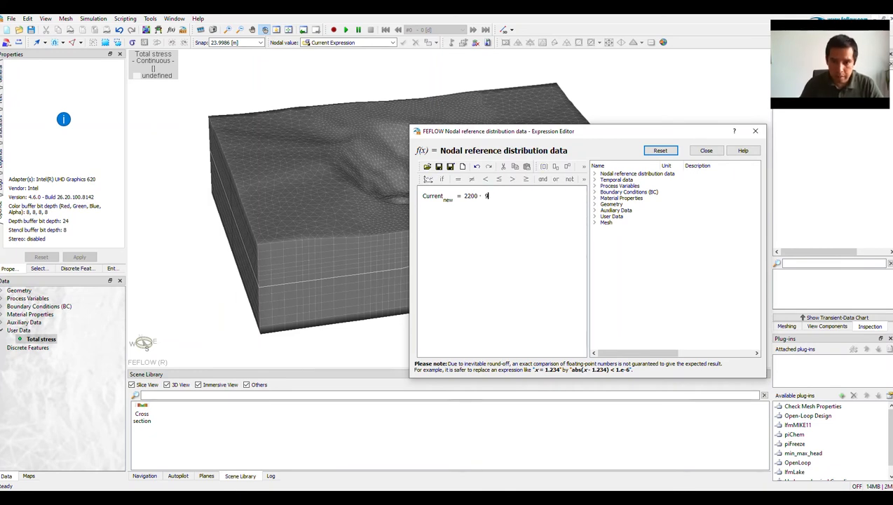
type(".81 ·")
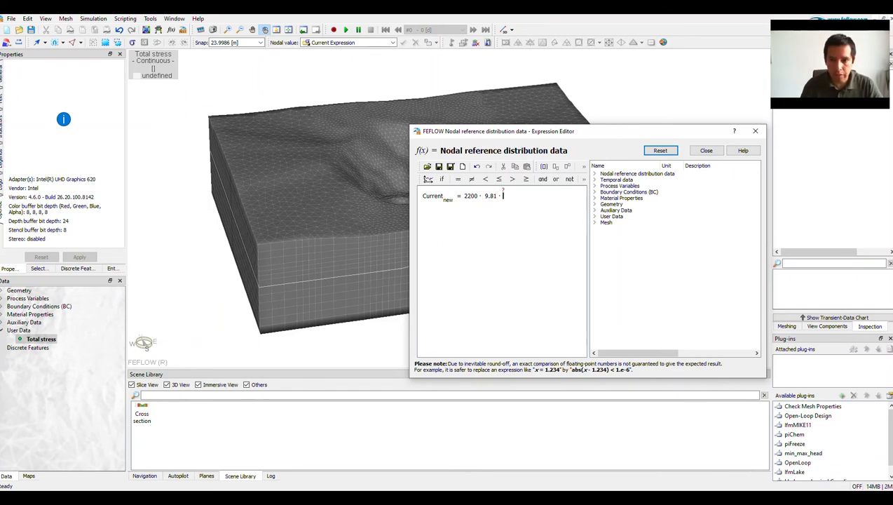
left_click(594, 210)
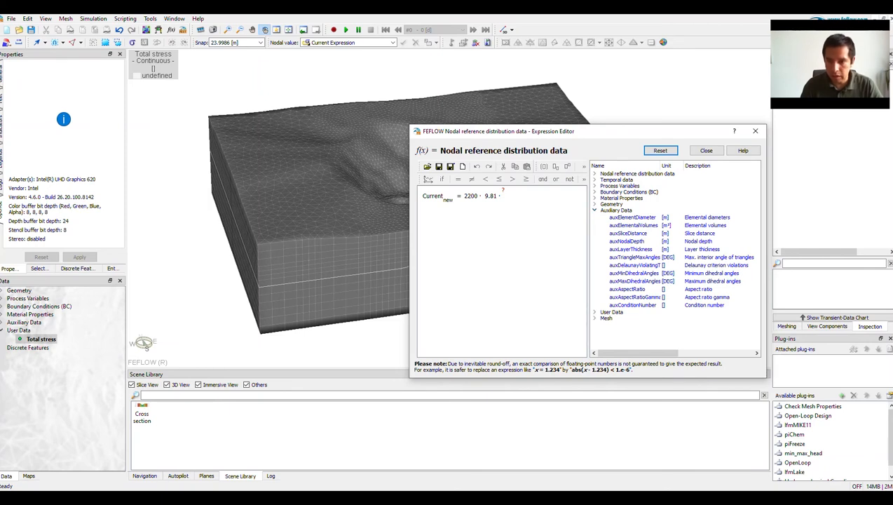
double_click(627, 241)
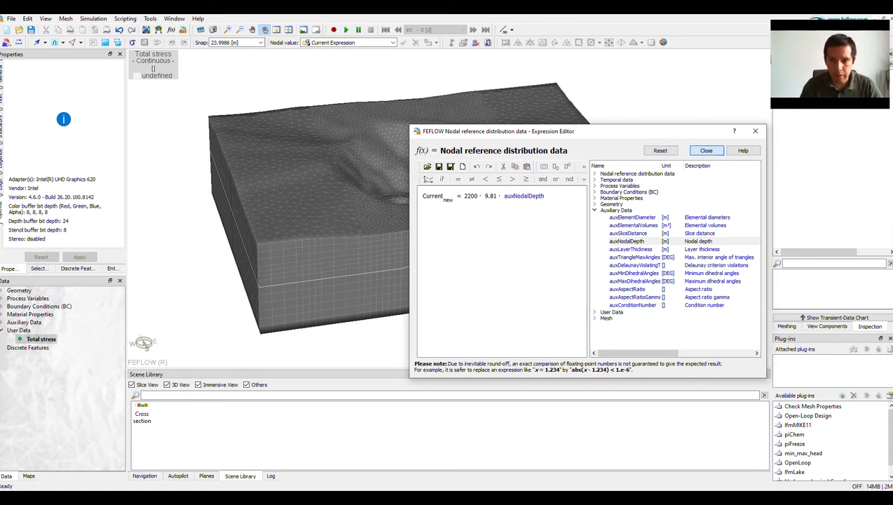
Assign the current expression's Total stress values to all mesh nodes and clear the node selection.
left_click(706, 150)
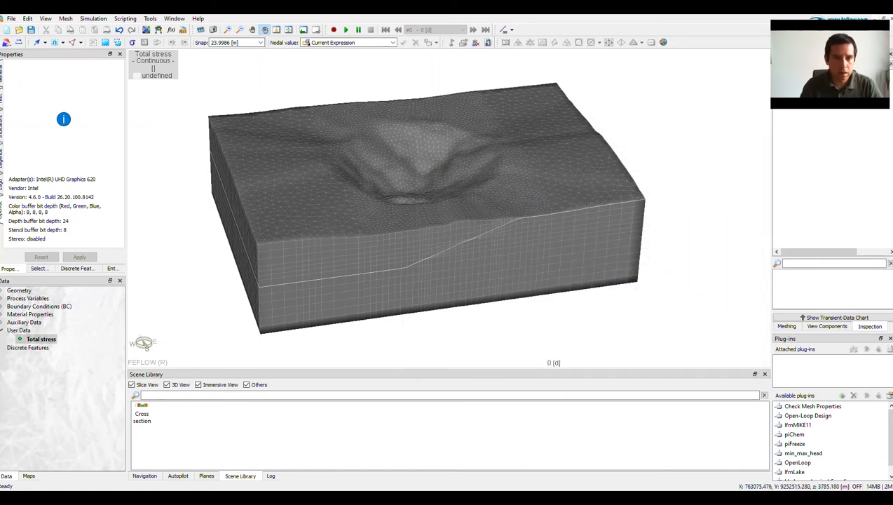
left_click(105, 43)
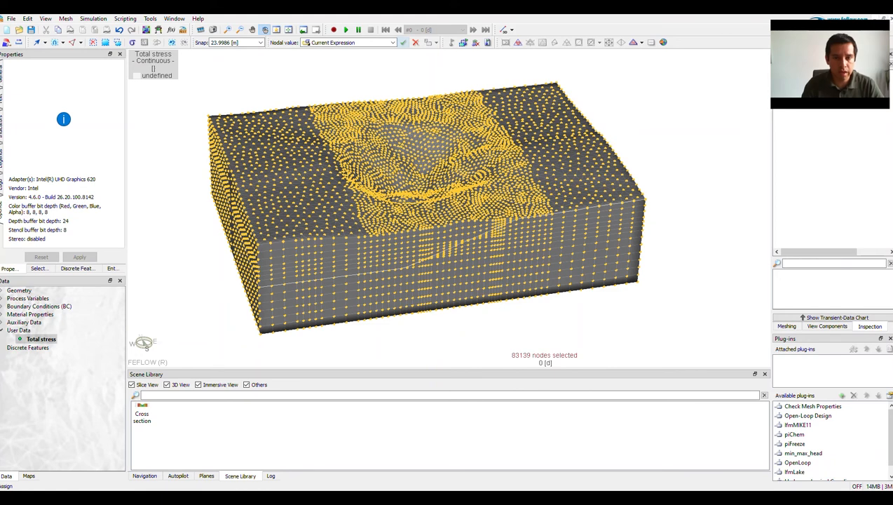
left_click(403, 42)
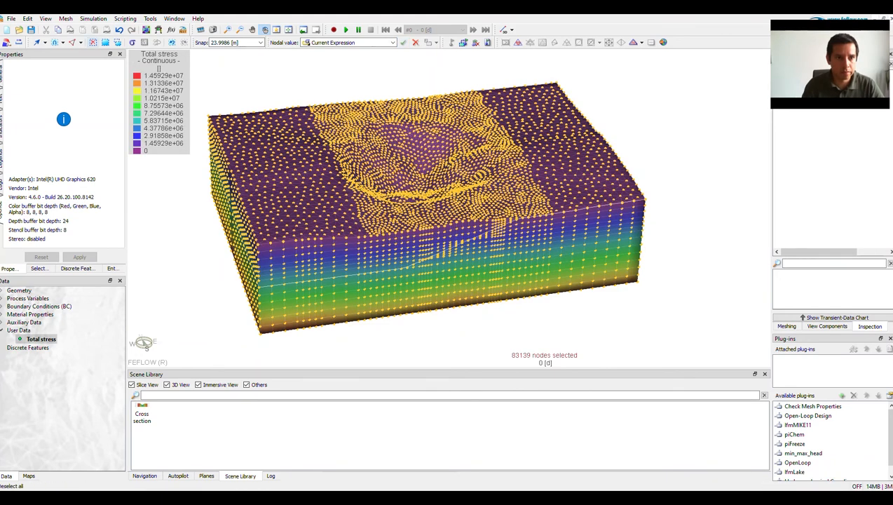
left_click(92, 43)
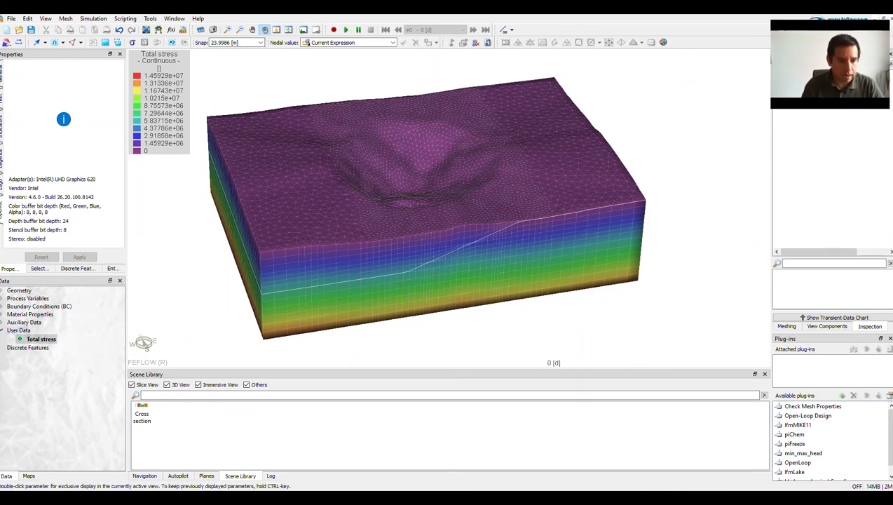
Add an elemental distribution named "Deformation" to the user data.
right_click(21, 335)
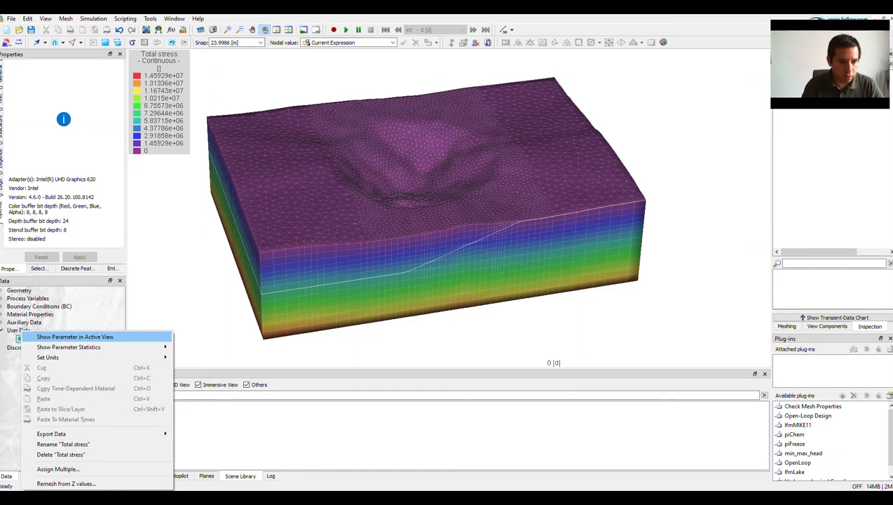
key("Escape")
right_click(15, 329)
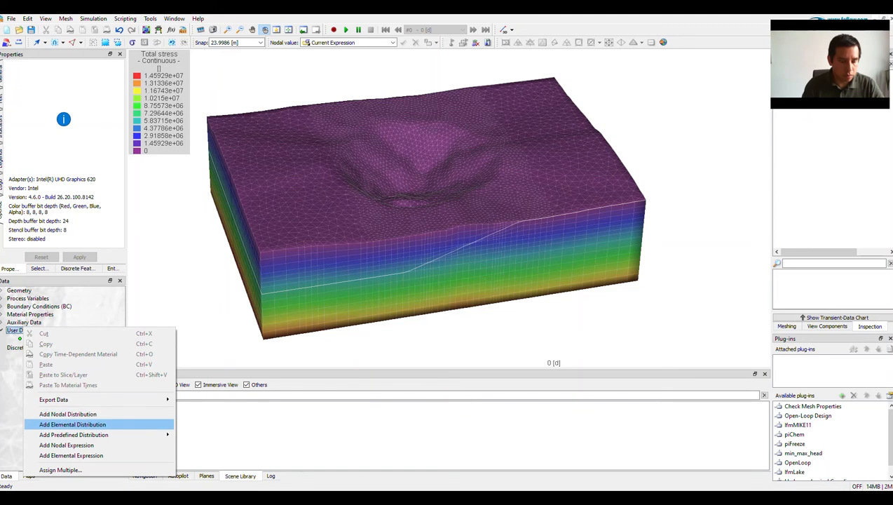
left_click(72, 424)
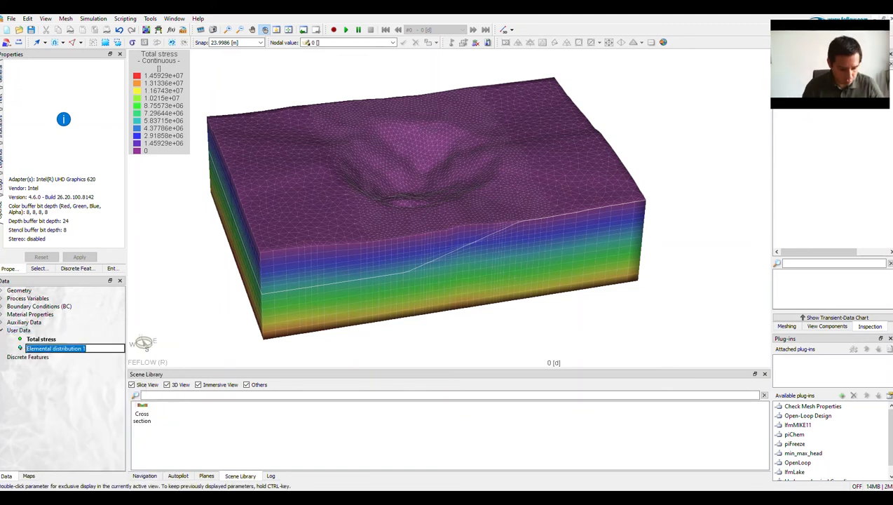
type("Deformation")
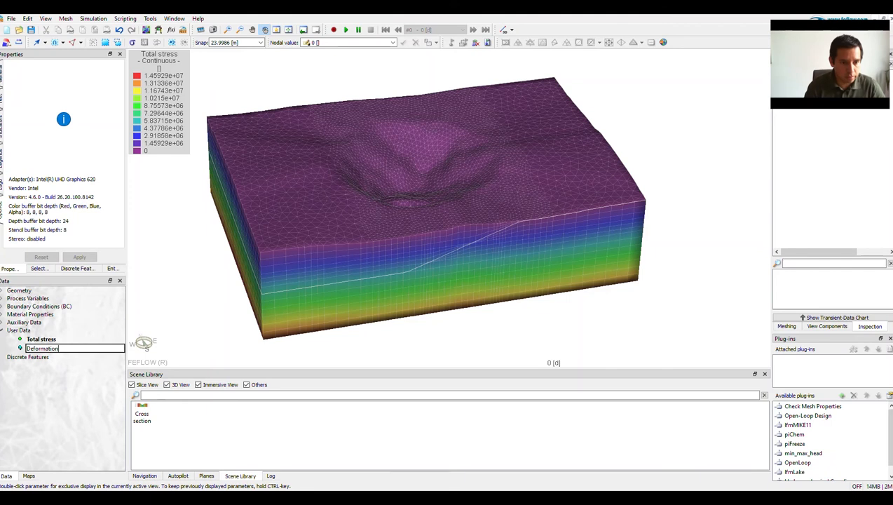
key("Return")
Add a nodal distribution named "Consolitation" to the user data.
right_click(28, 330)
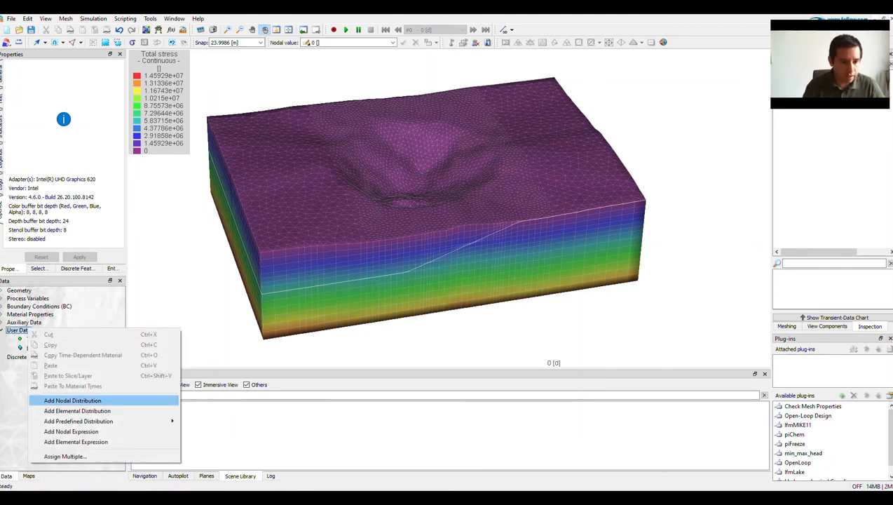
left_click(73, 400)
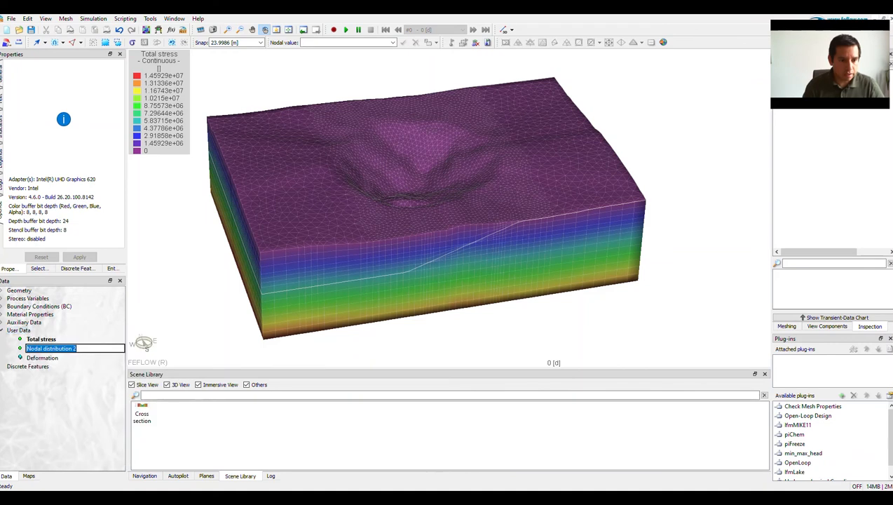
type("Consolidation")
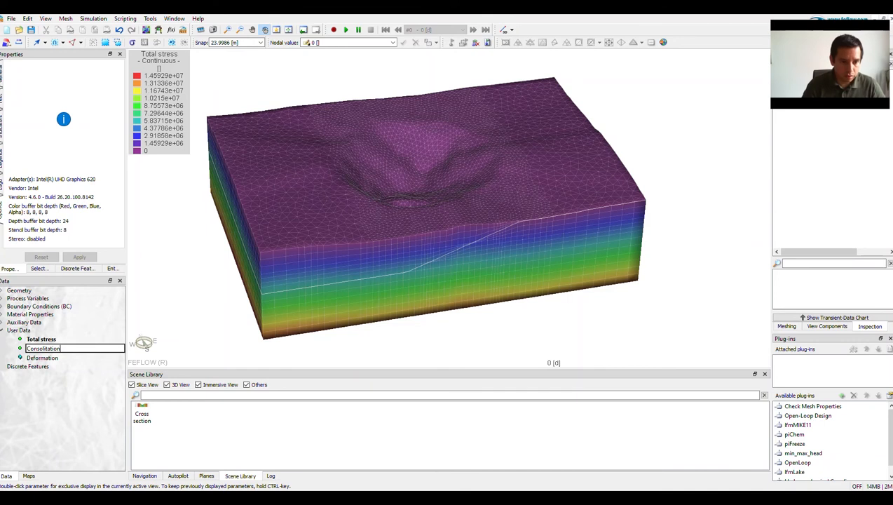
key("Return")
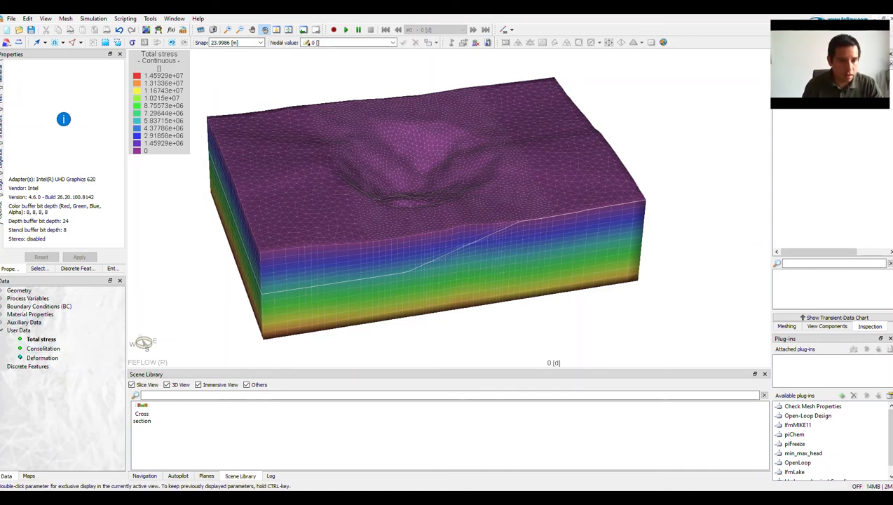
Display the Consolitation distribution on the 3D model, then return to the Total stress distribution.
left_click_drag(420, 232, 436, 234)
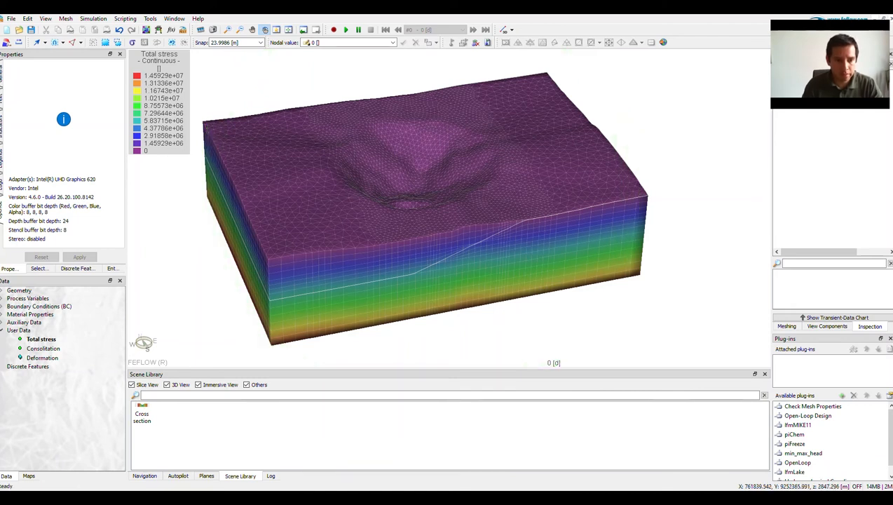
double_click(42, 348)
double_click(43, 357)
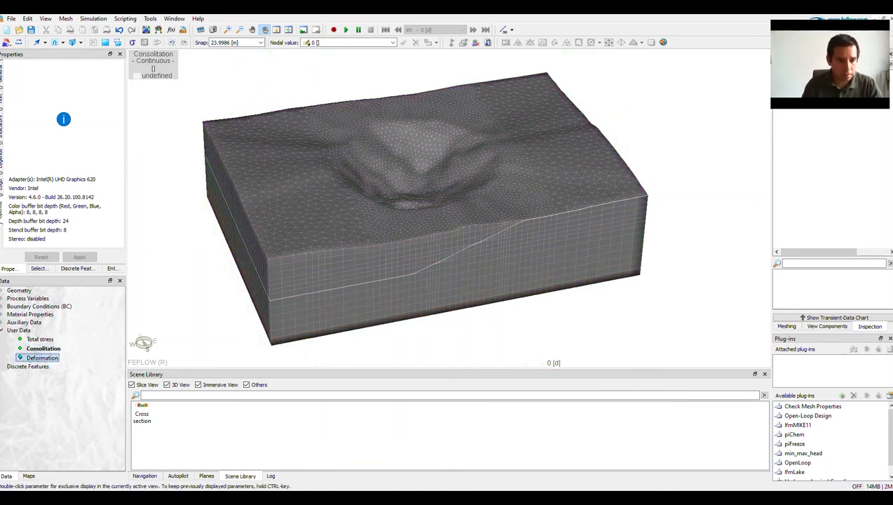
double_click(43, 348)
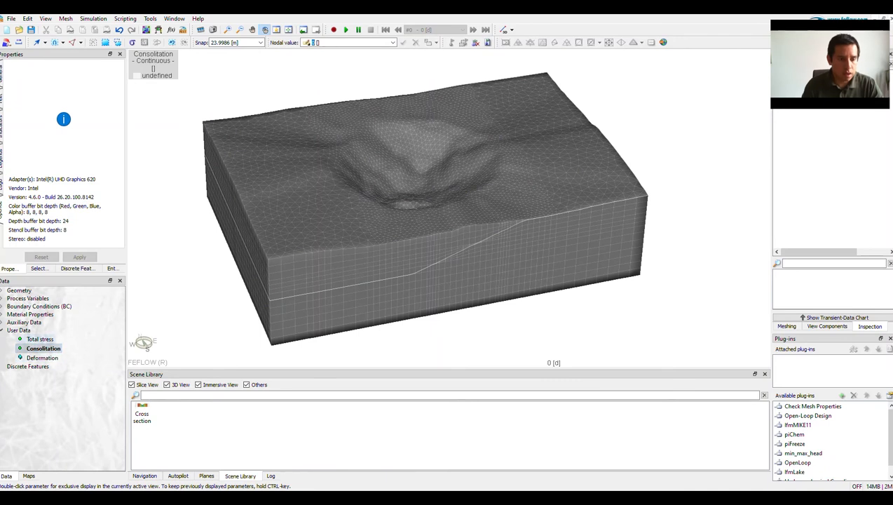
double_click(41, 339)
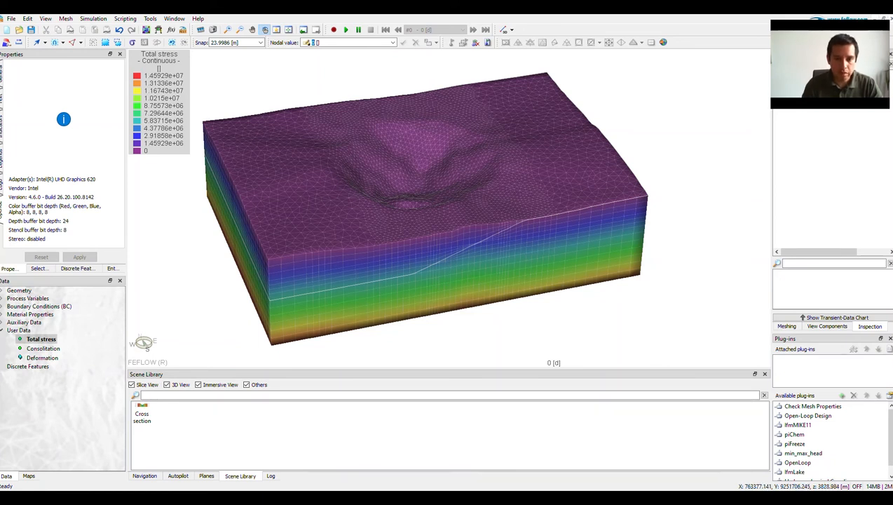
Attach the Hydromechanical Coupling plug-in to the model.
scroll(827, 425, "down", 1)
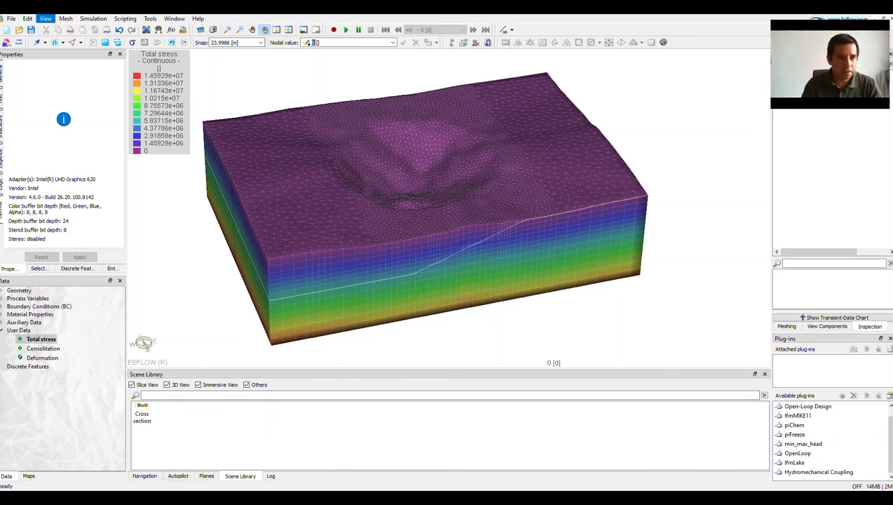
left_click(45, 18)
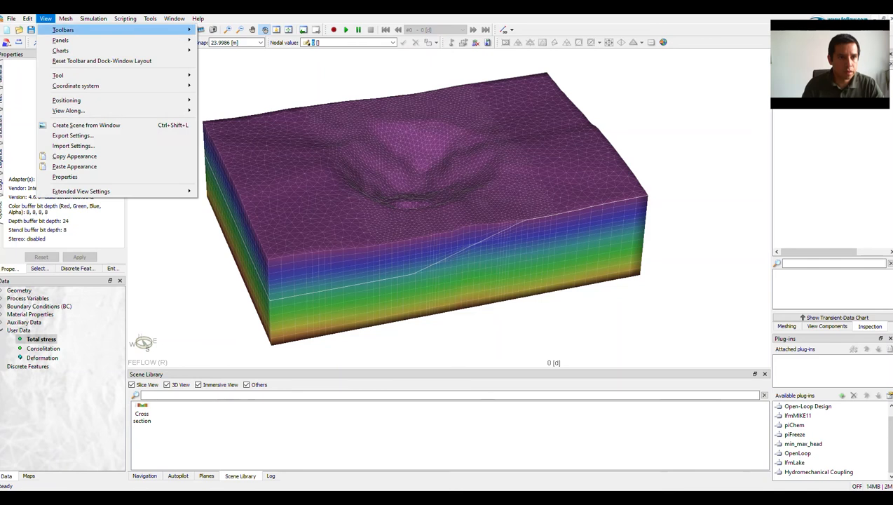
mouse_move(60, 40)
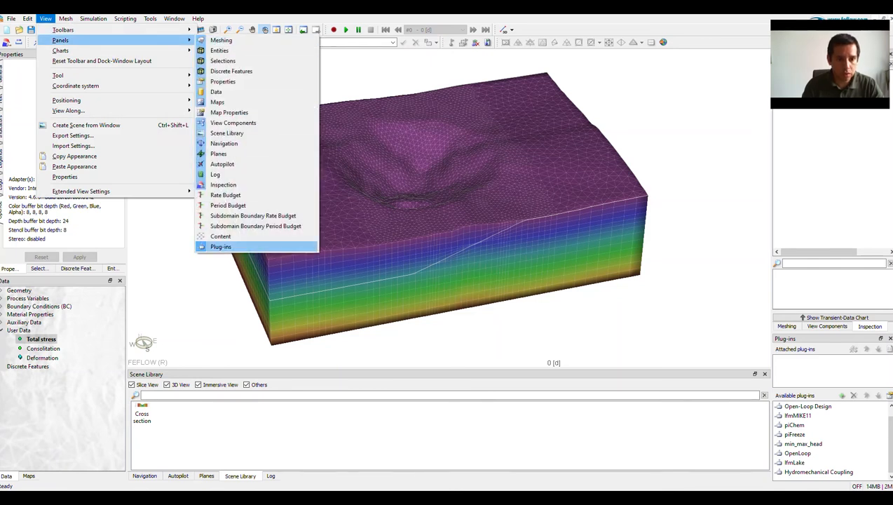
left_click(392, 245)
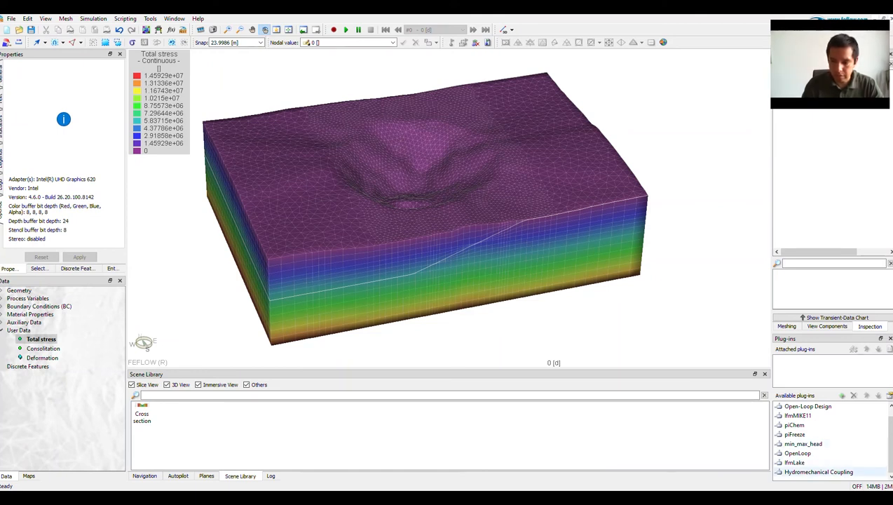
double_click(819, 471)
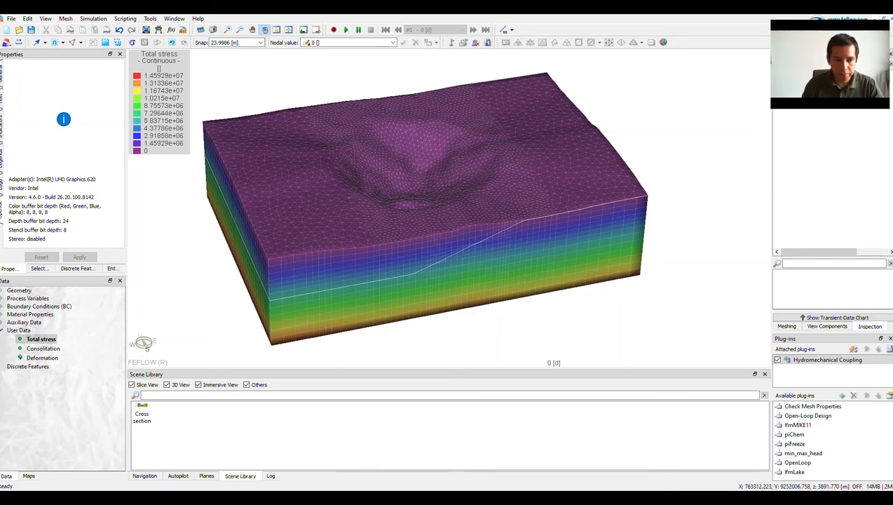
Review the fluid-flow conductivity parameters and the problem class's anisotropy settings for hydraulic conductivity.
left_click(2, 314)
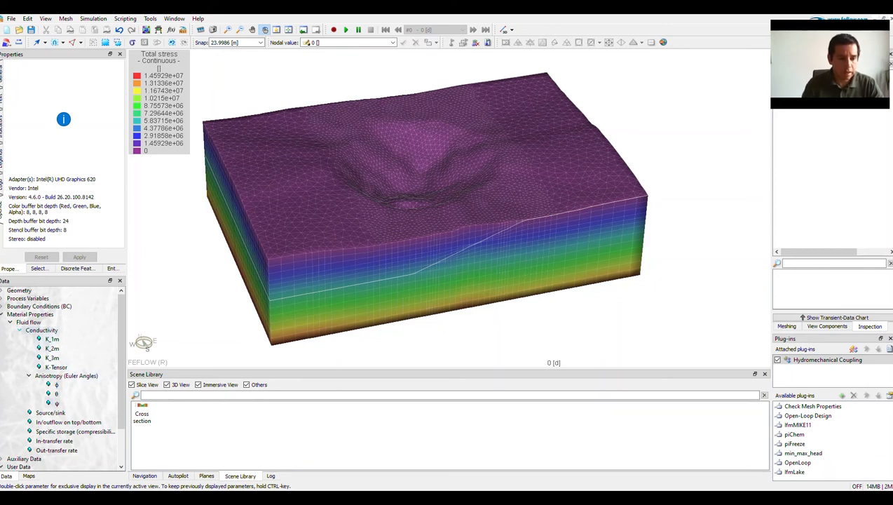
left_click(28, 18)
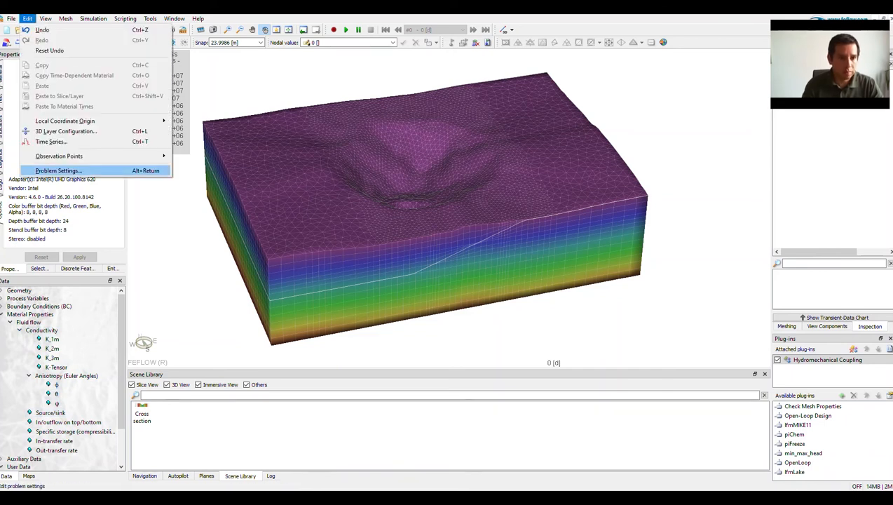
left_click(58, 171)
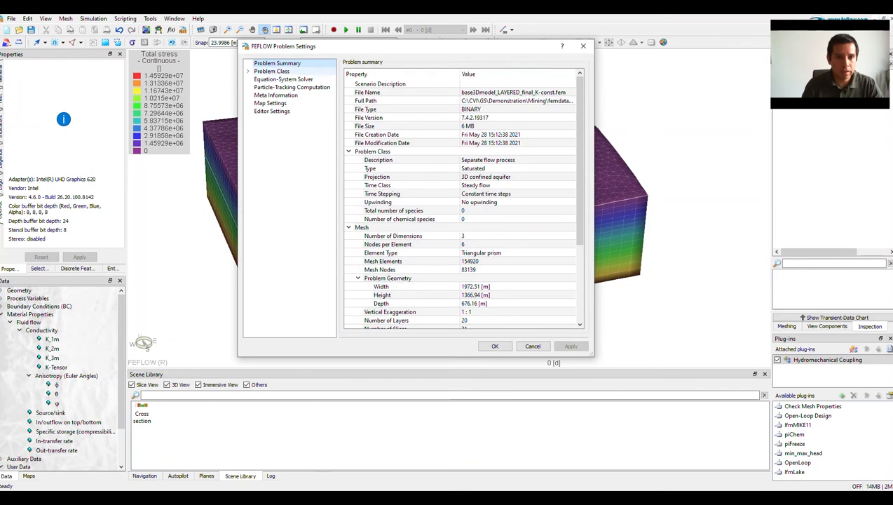
left_click(272, 71)
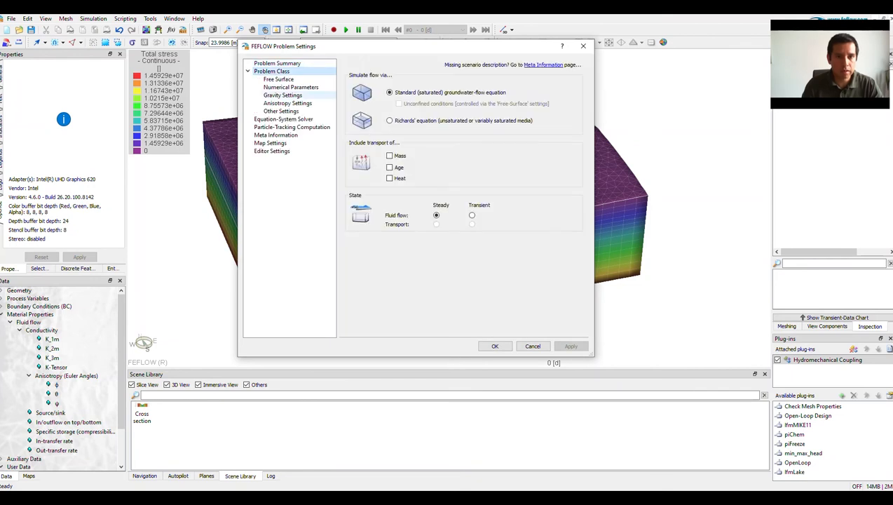
left_click(287, 103)
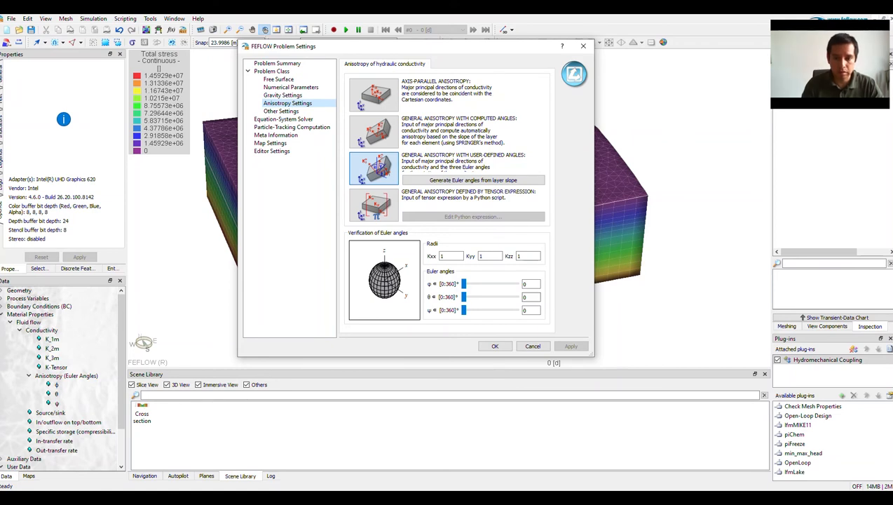
left_click(495, 346)
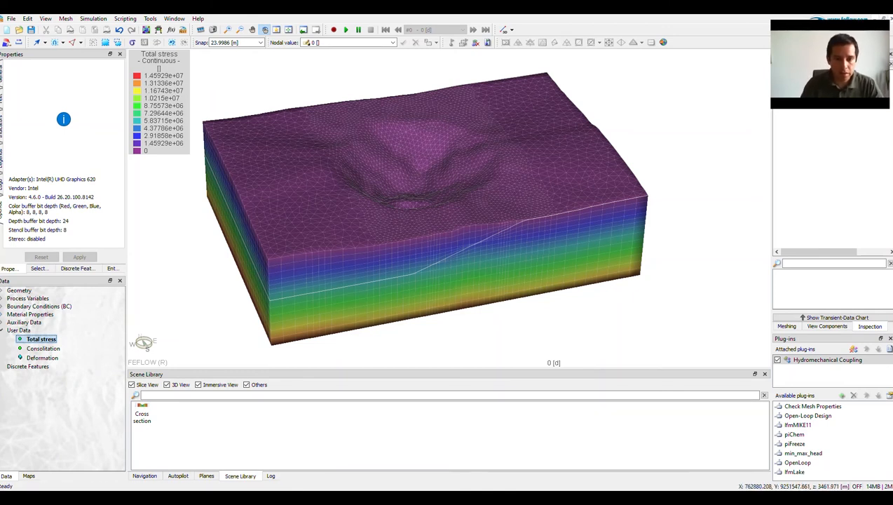
Store all mesh elements as an element selection named "Rock" and clear the active selection.
left_click(41, 268)
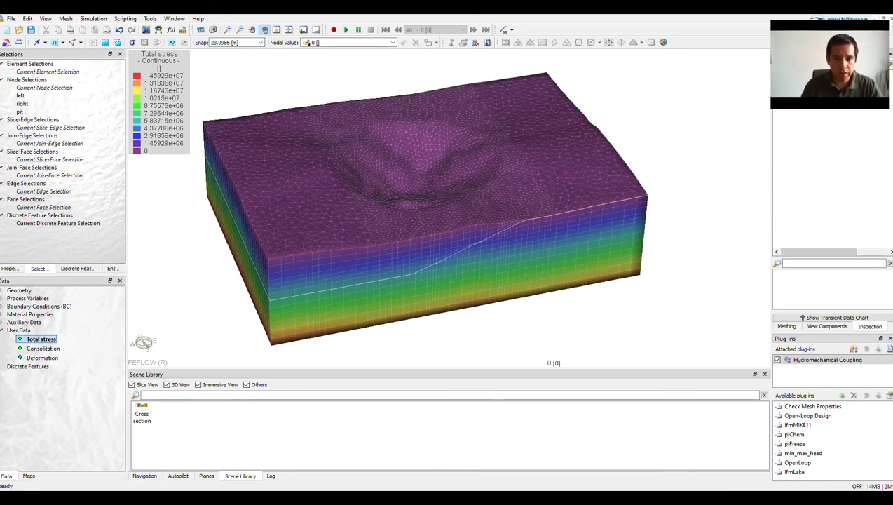
left_click(80, 42)
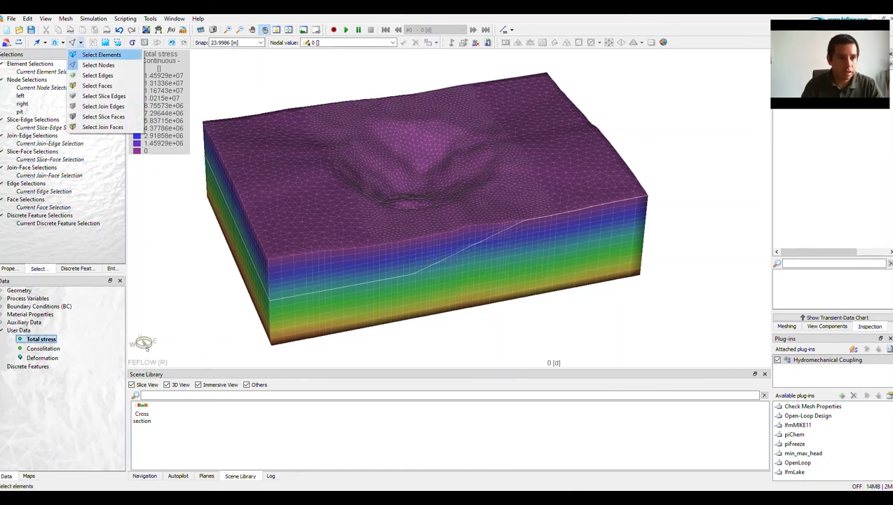
left_click(98, 55)
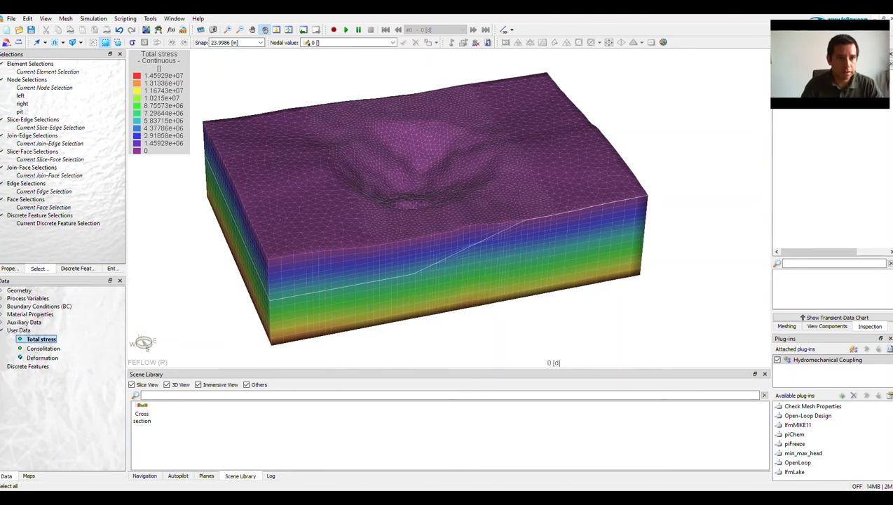
left_click(105, 42)
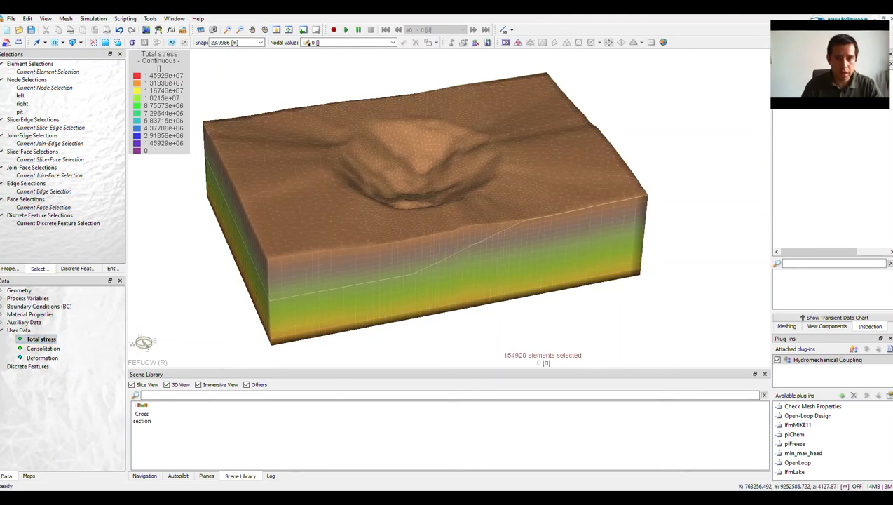
right_click(389, 82)
left_click(434, 136)
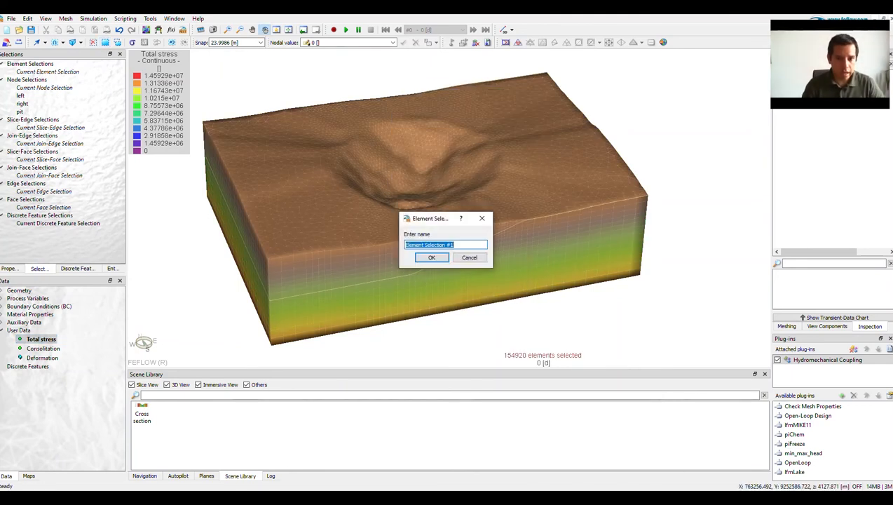
type("Rock")
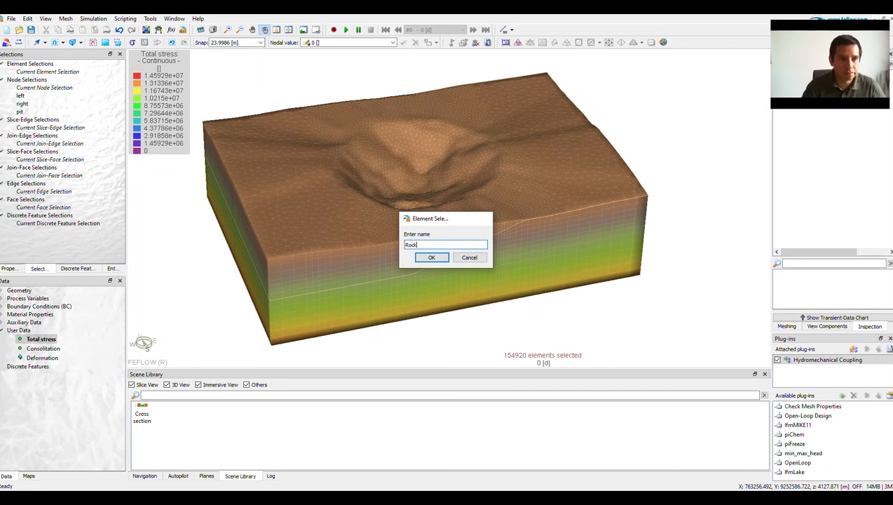
key("Return")
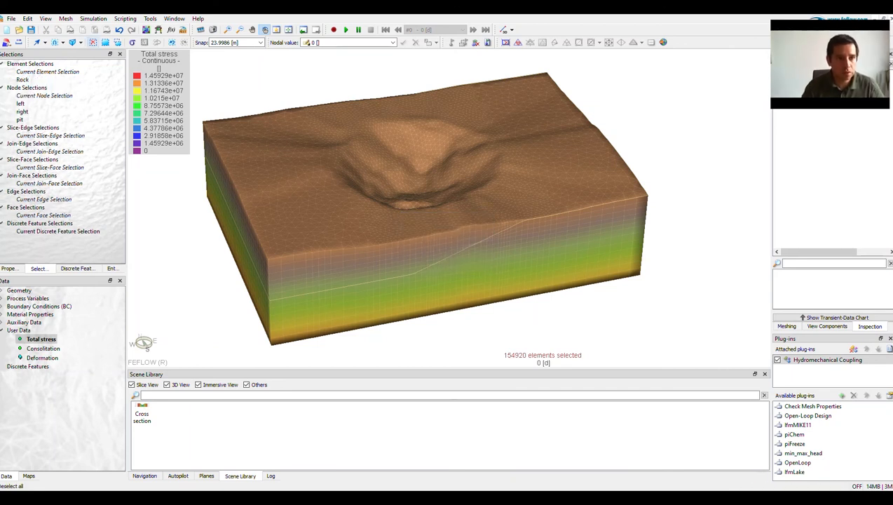
left_click(94, 43)
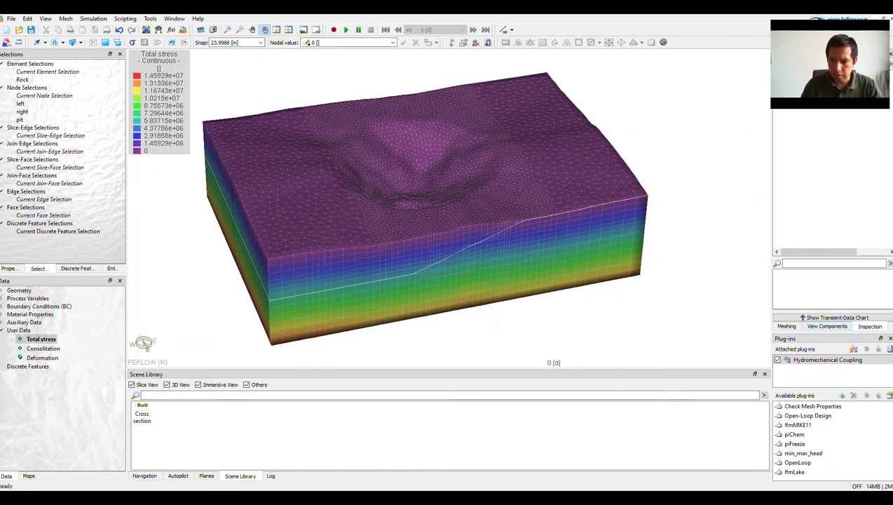
Edit the Hydromechanical Coupling plug-in to reference Total stress for total stress, Deformation for local deformation and Consolitation for compaction.
right_click(824, 359)
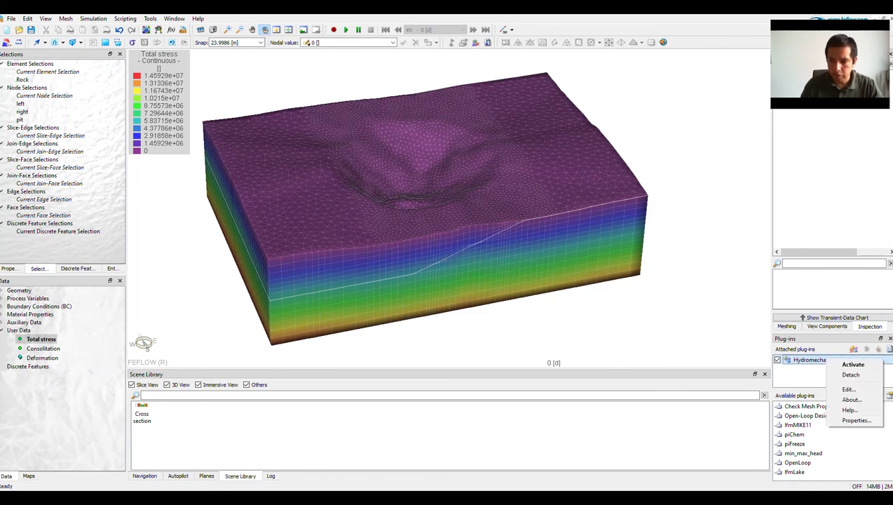
left_click(849, 389)
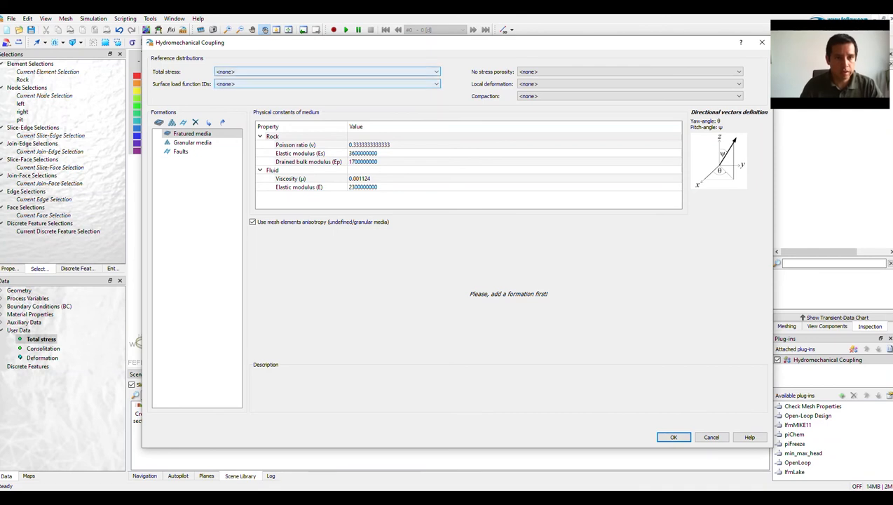
left_click(327, 72)
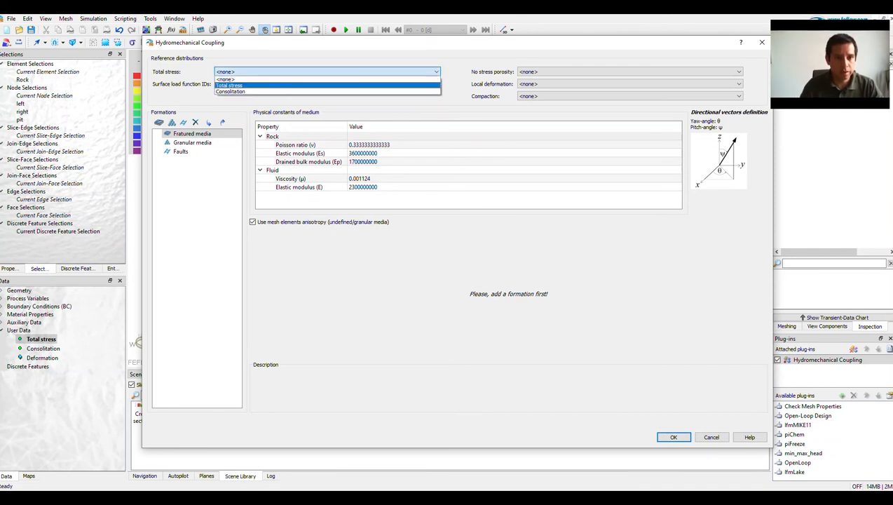
left_click(327, 85)
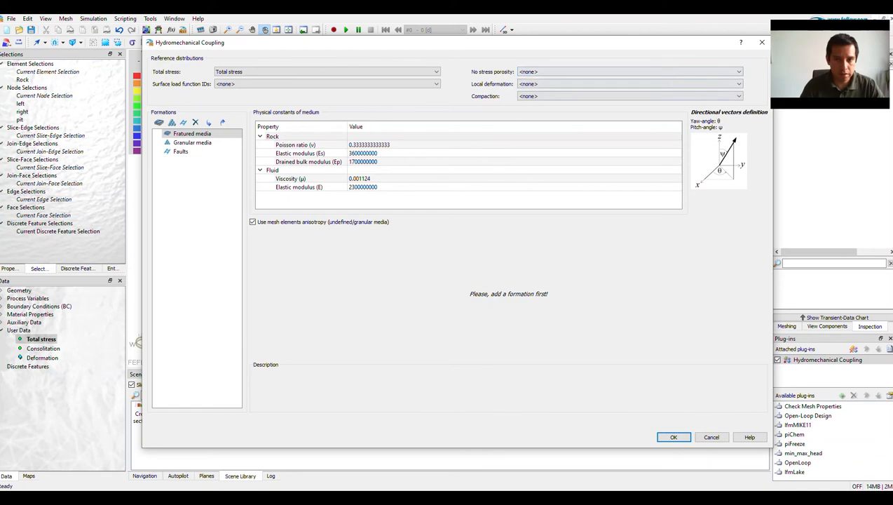
left_click(629, 84)
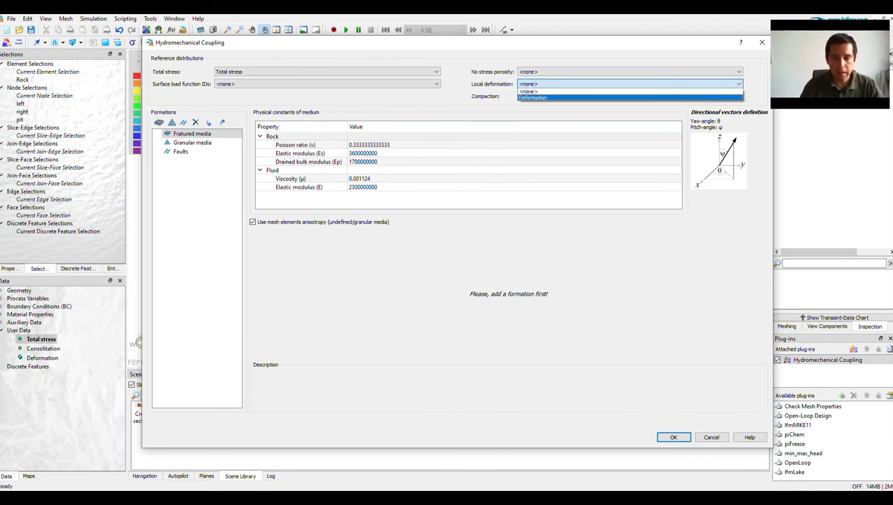
left_click(533, 97)
left_click(629, 96)
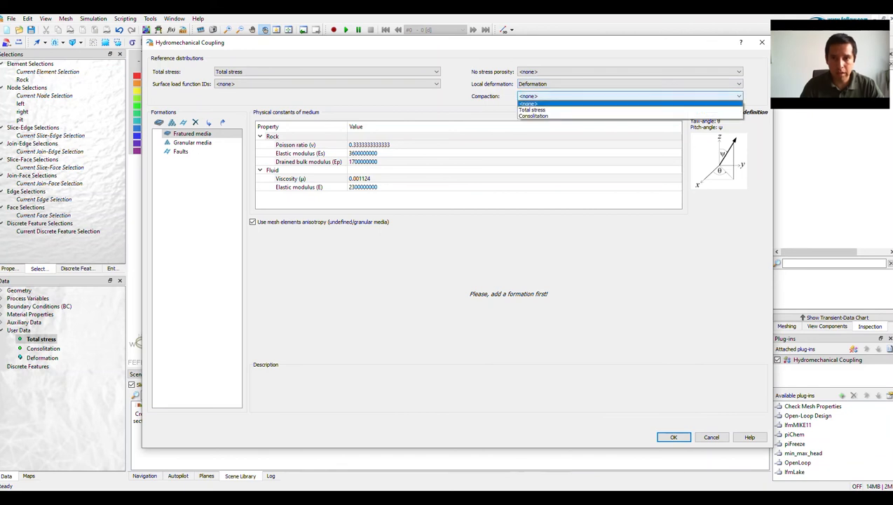
left_click(534, 115)
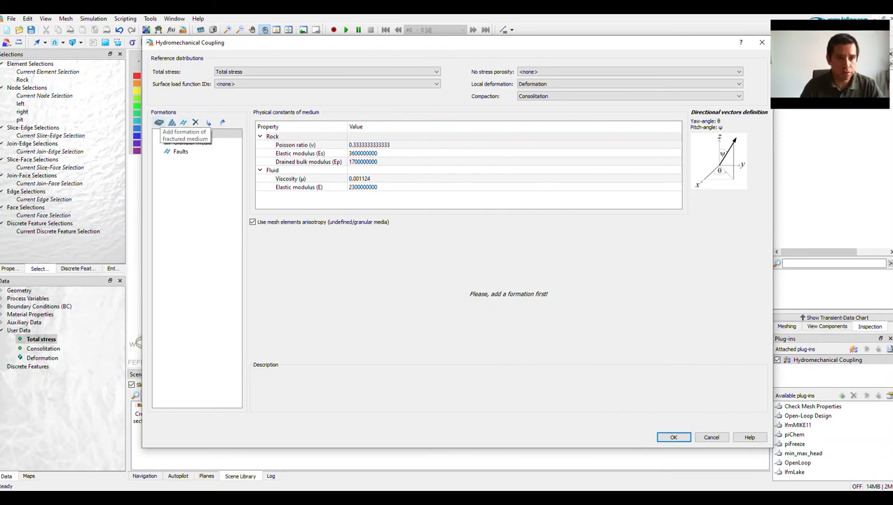
Add a fractured-medium formation defined by the Rock element selection.
left_click(159, 123)
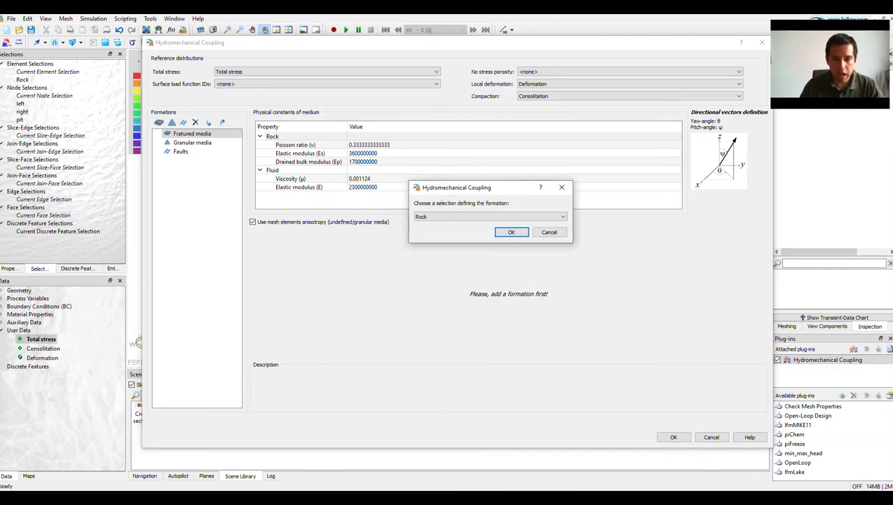
left_click(502, 199)
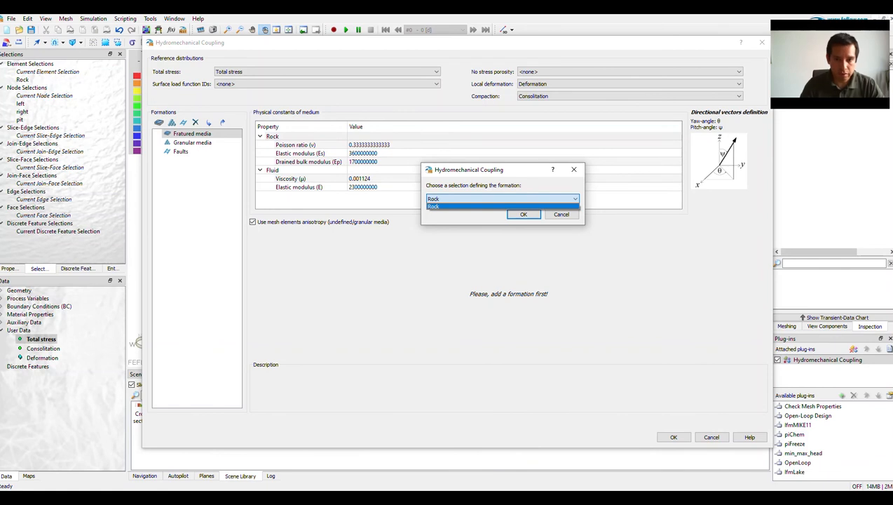
left_click(502, 207)
left_click(523, 214)
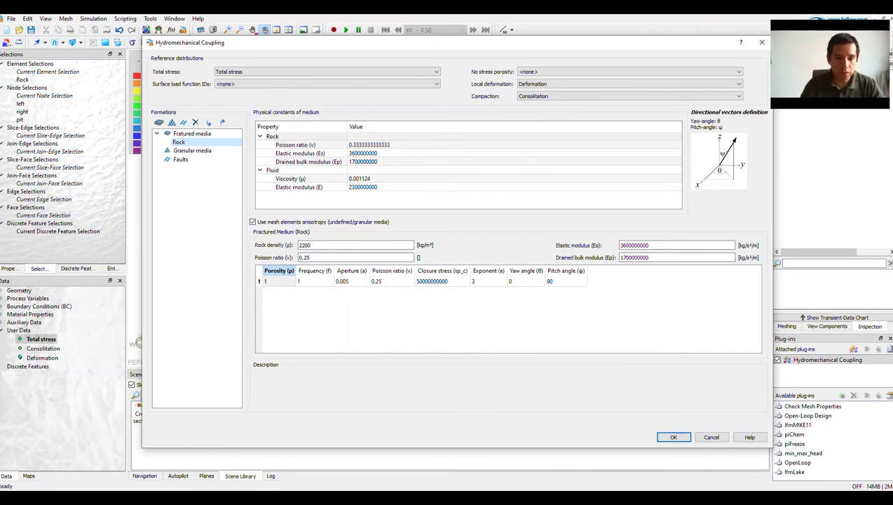
Add two more fracture families to the Rock formation for a total of three.
right_click(279, 272)
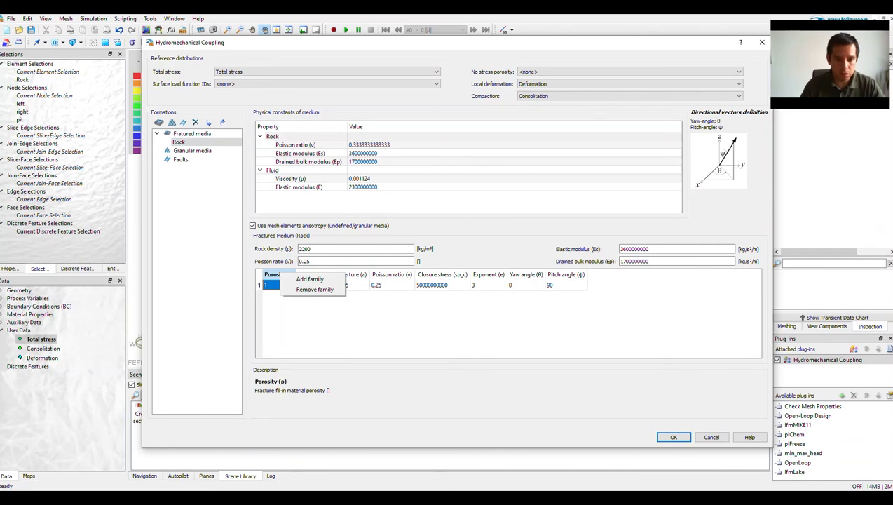
left_click(308, 279)
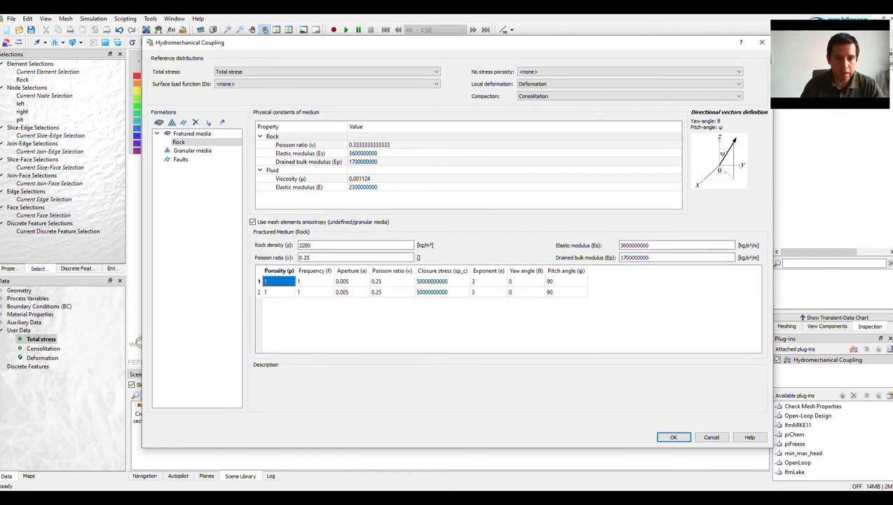
right_click(281, 283)
left_click(309, 287)
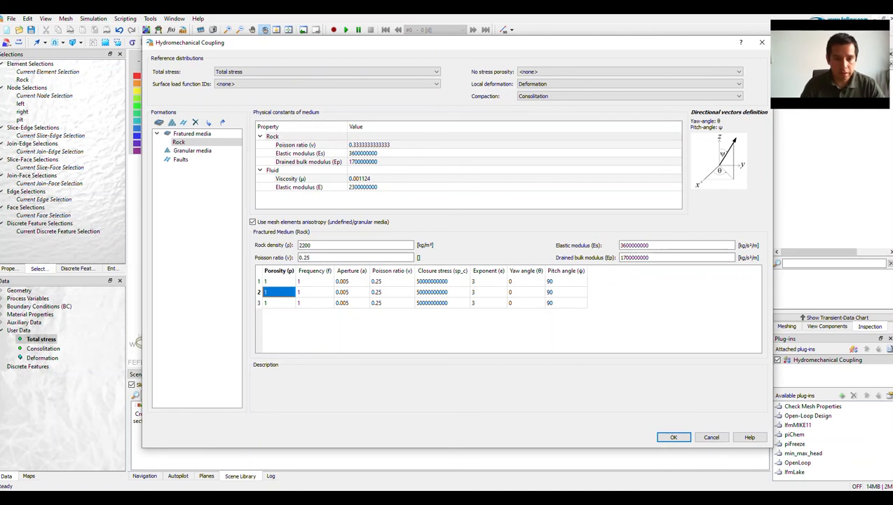
Set the closure stress of all three Rock fracture families to 5000000.
left_click(351, 281)
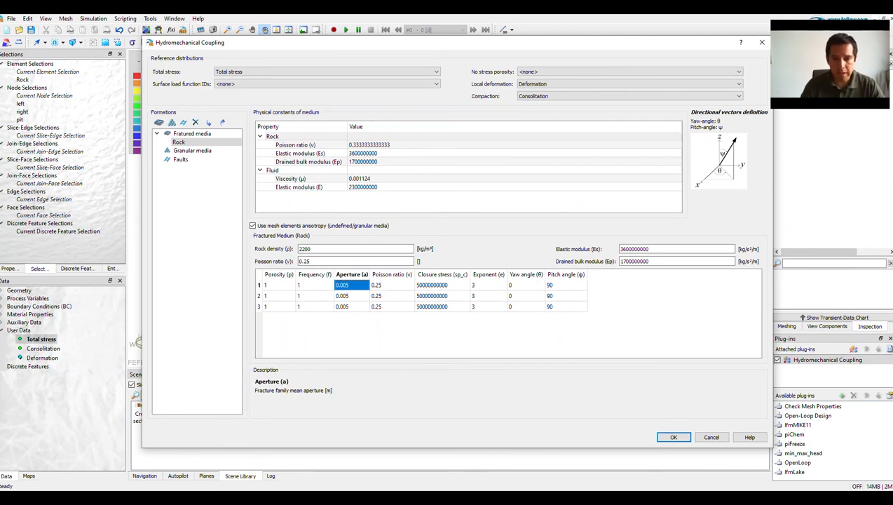
left_click(442, 285)
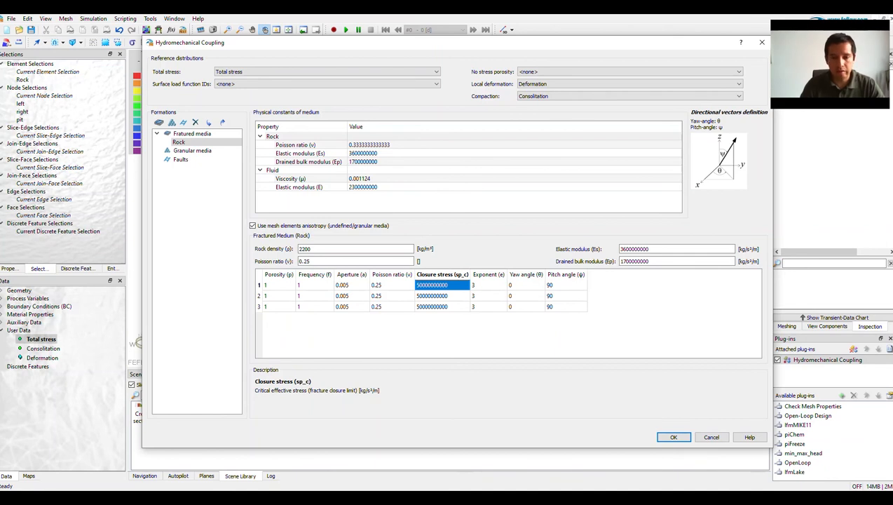
left_click(488, 285)
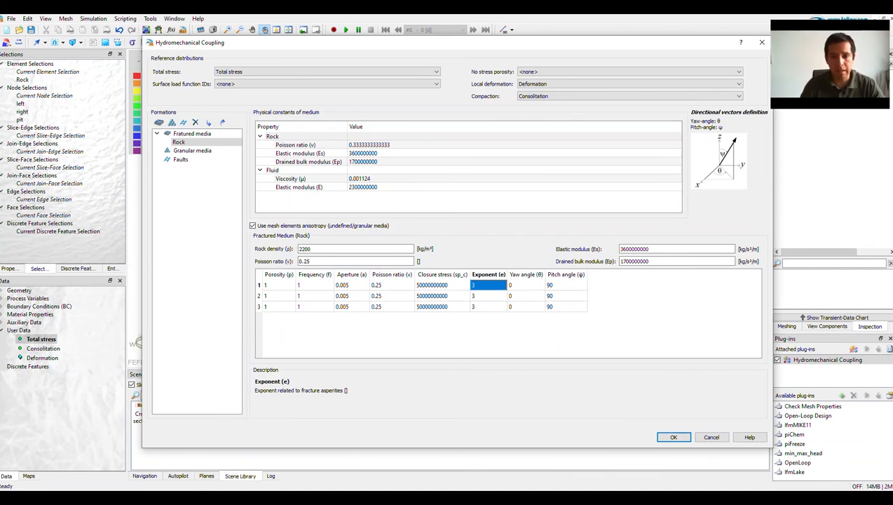
key("alt+Tab")
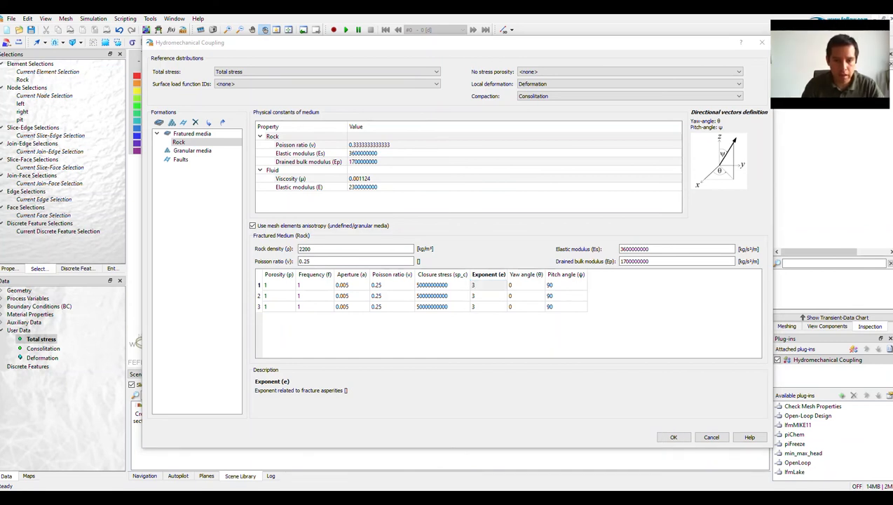
left_click(441, 285)
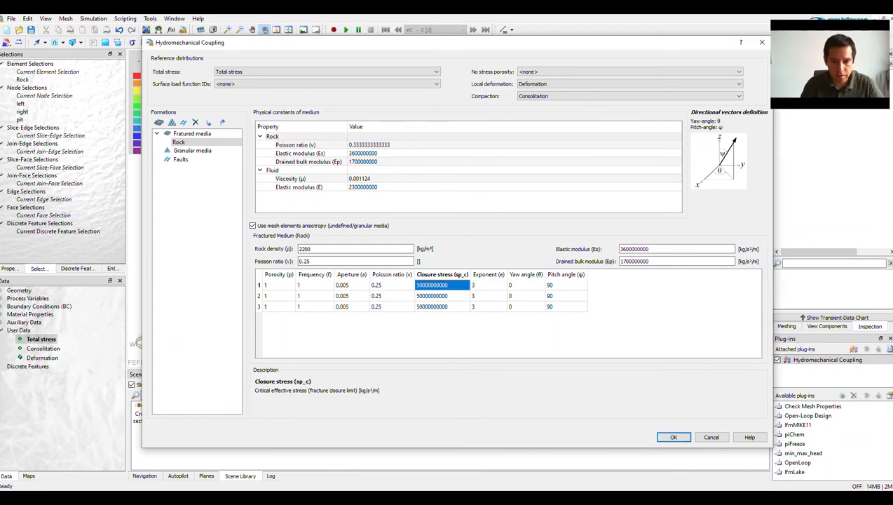
double_click(441, 286)
type("5000000")
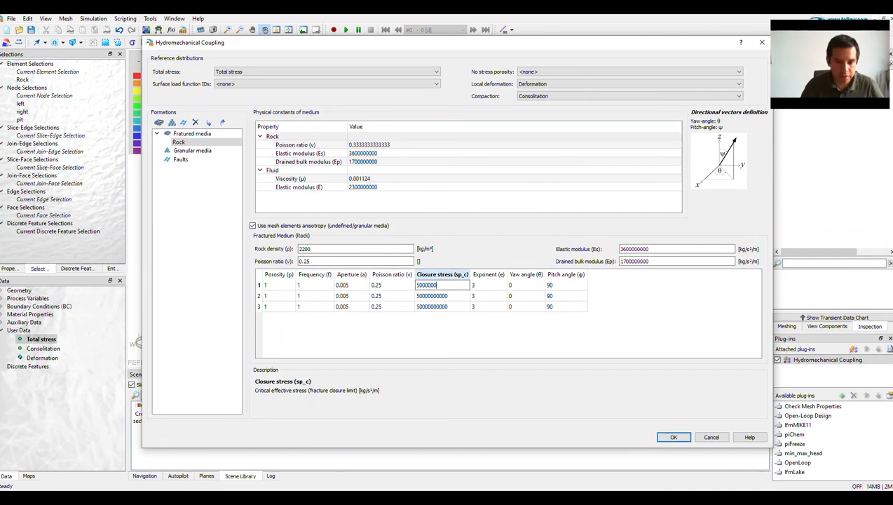
key("Return")
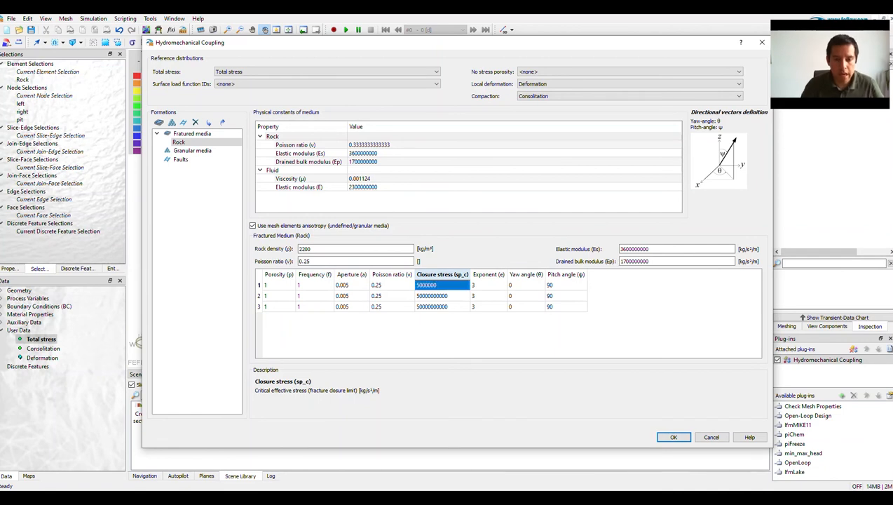
double_click(442, 296)
type("5000000")
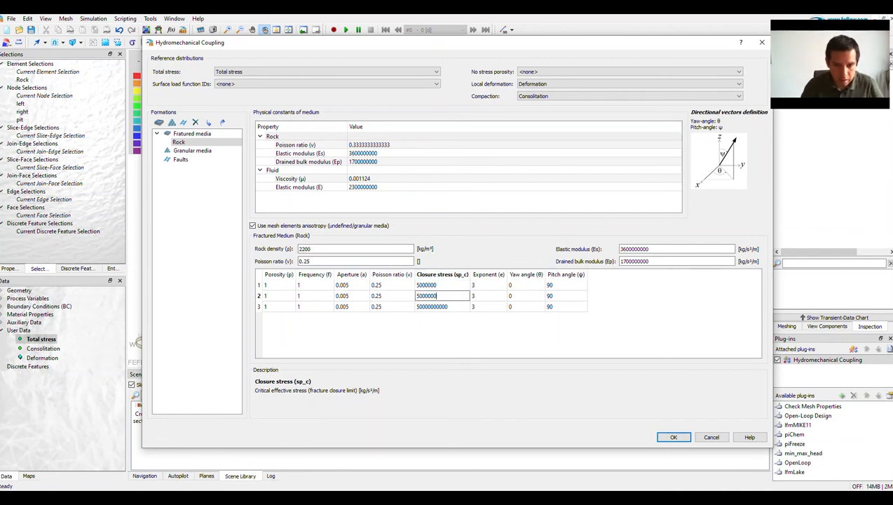
key("Return")
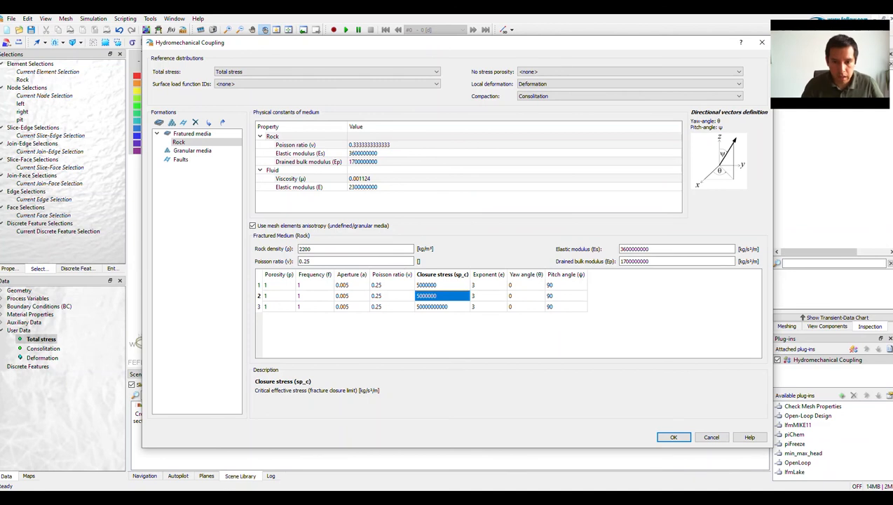
double_click(442, 306)
type("5000000")
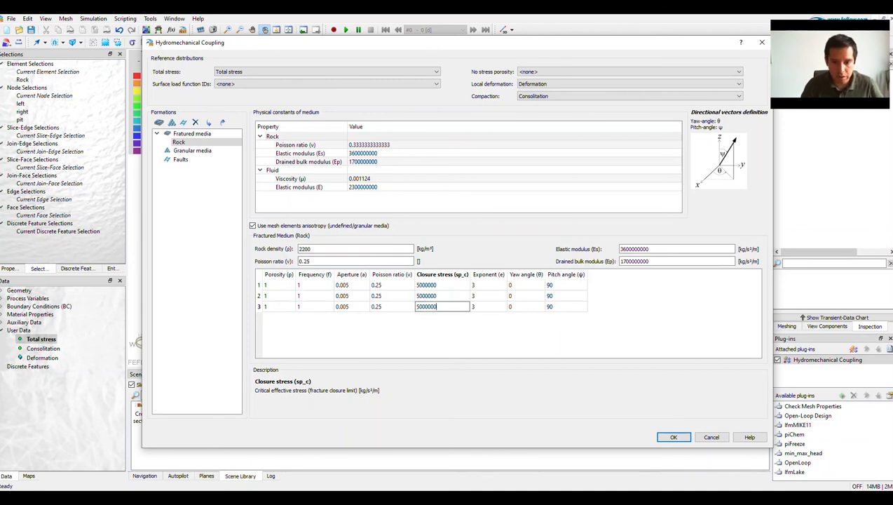
key("Return")
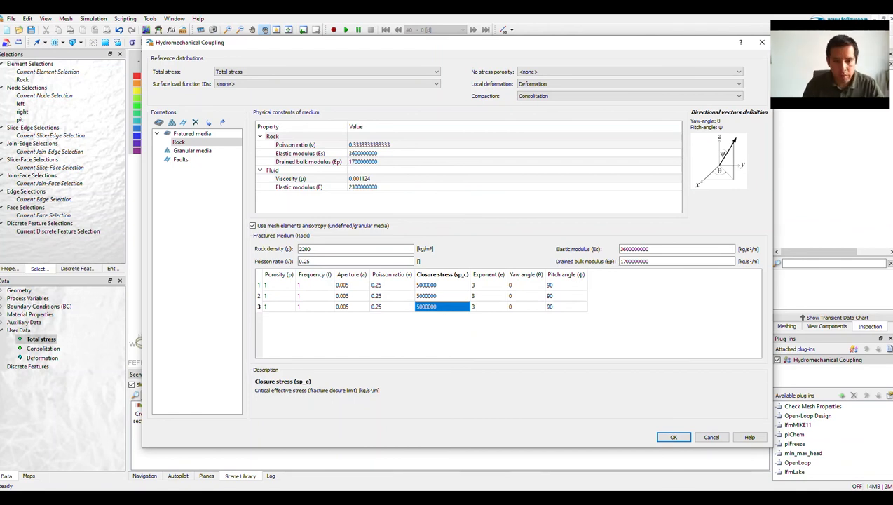
Set the exponent to 7 for the first fracture family and 5 for the second and third.
double_click(489, 285)
type("7")
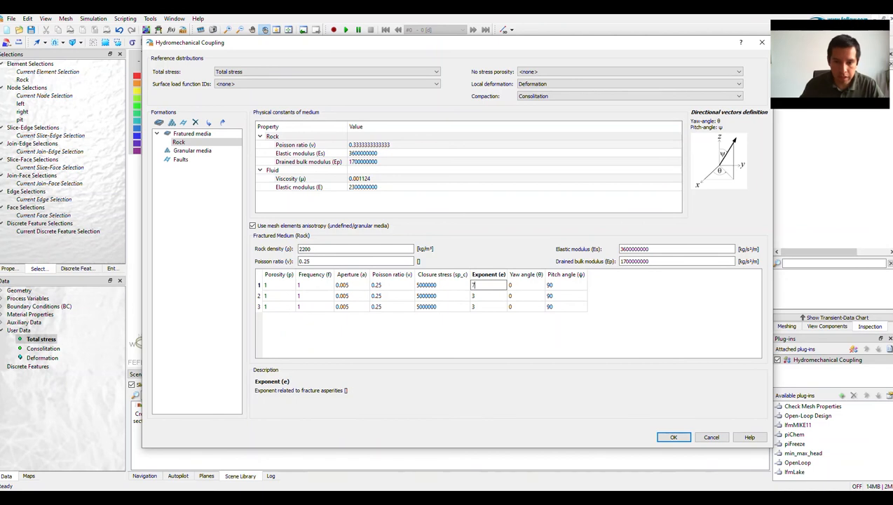
key("Return")
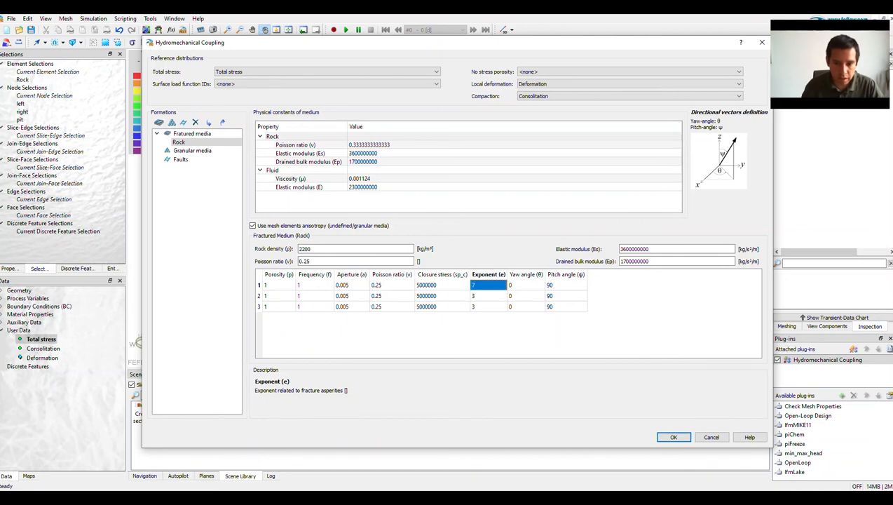
double_click(488, 296)
type("5")
key("Return")
type("5")
key("Return")
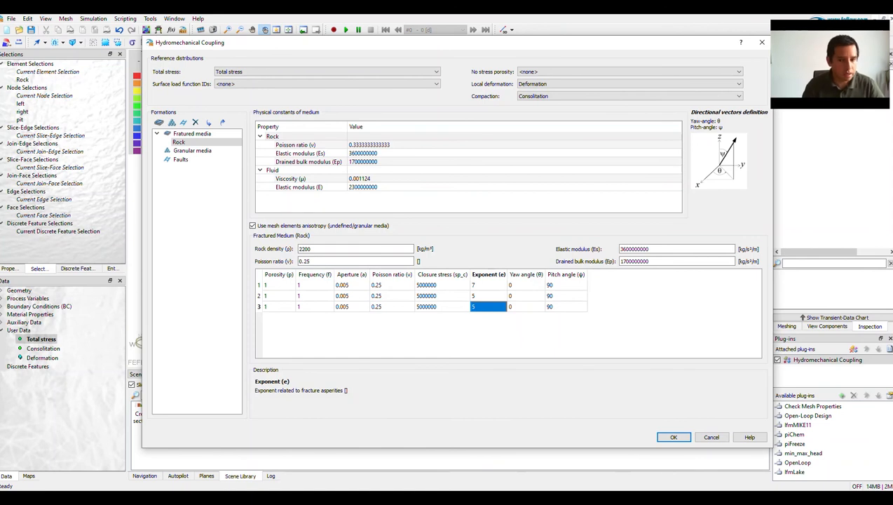
Orient the fracture families by setting the first family's pitch angle to 0 and the third family's yaw angle to 90.
double_click(565, 286)
type("0")
key("Return")
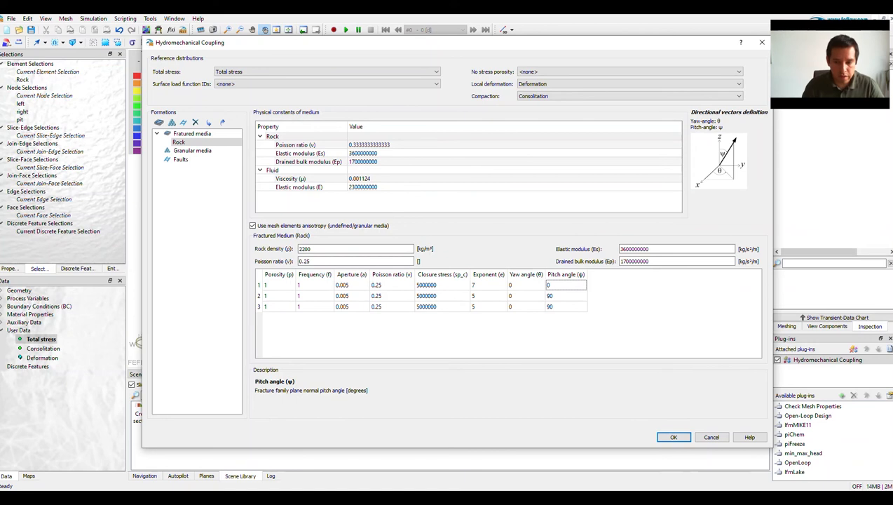
double_click(526, 306)
type("90")
key("Return")
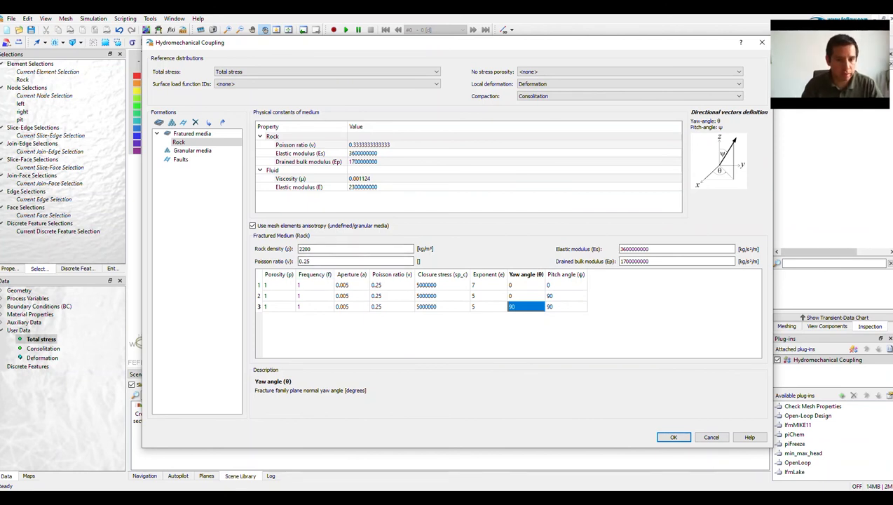
Set the mean aperture of the first fracture family to 0.0005.
left_click(352, 285)
double_click(351, 285)
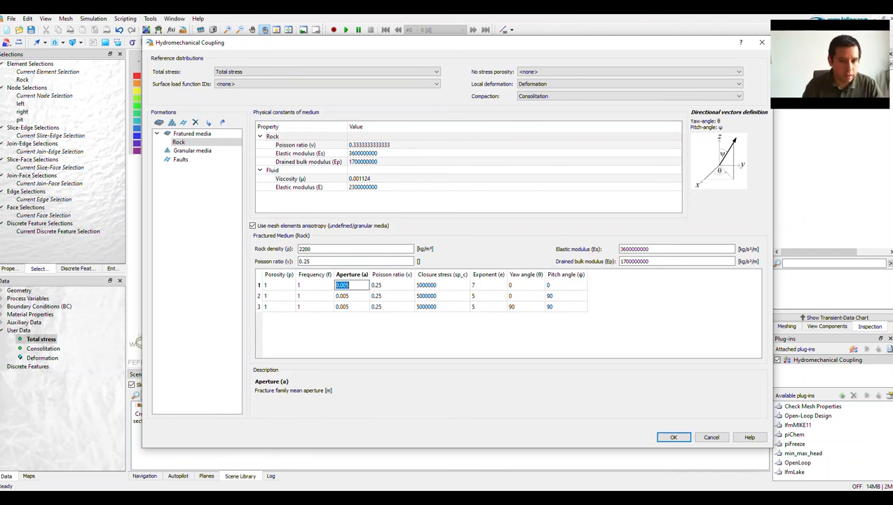
left_click_drag(343, 285, 346, 286)
left_click(349, 285)
type("0")
key("BackSpace")
type("0")
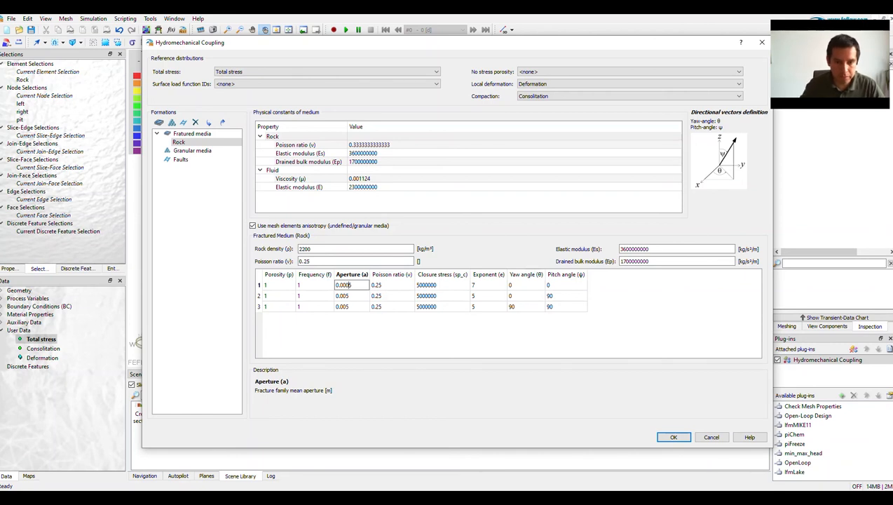
type("0")
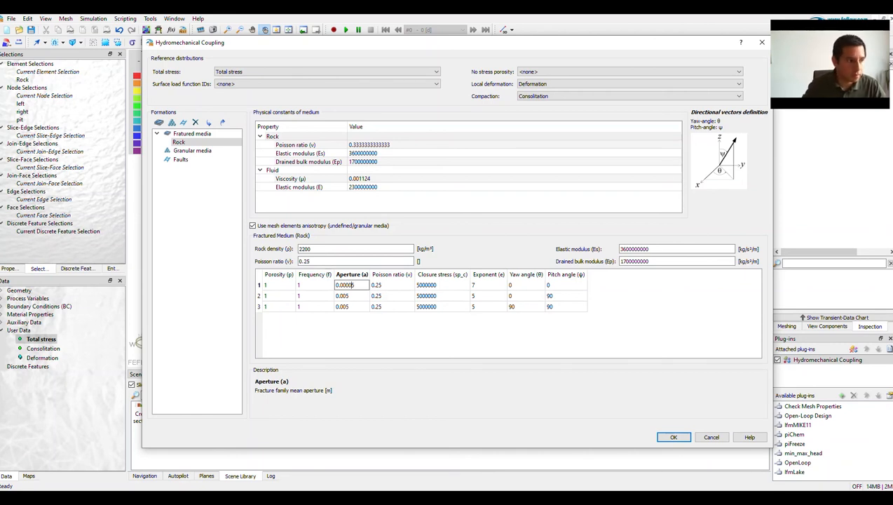
key("BackSpace")
key("Return")
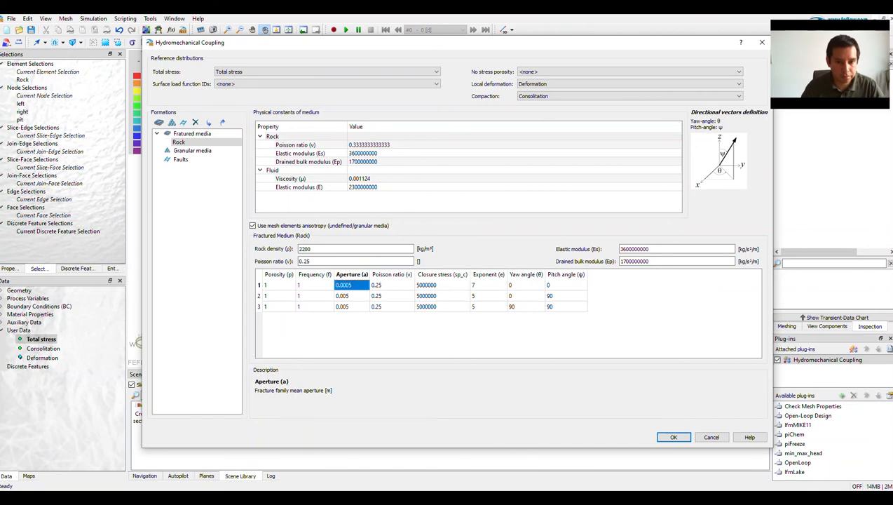
Set the mean aperture of the second and third Rock fracture families to 5e-5.
double_click(342, 296)
type("0.00005")
key("Return")
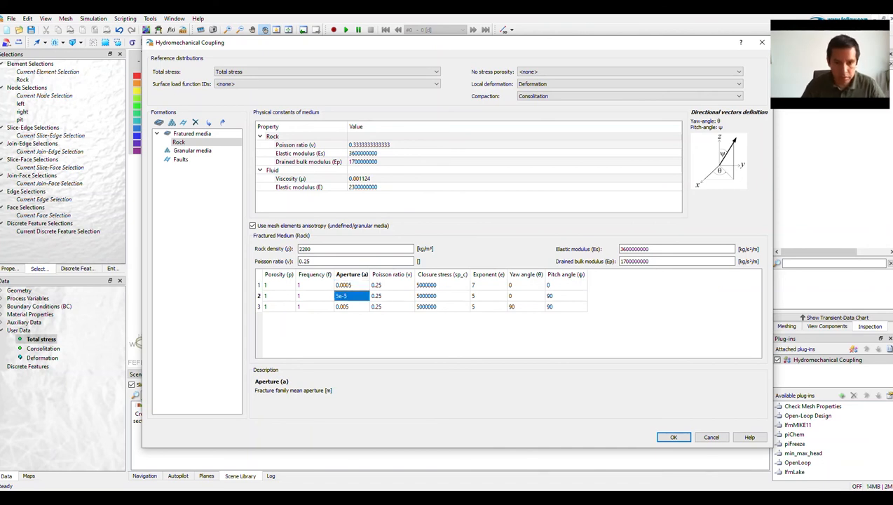
double_click(342, 306)
type("5e-5")
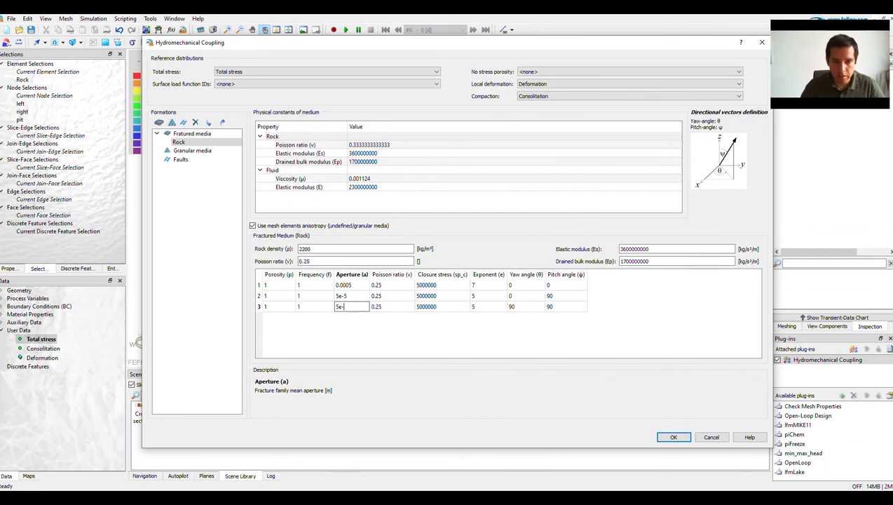
key("Return")
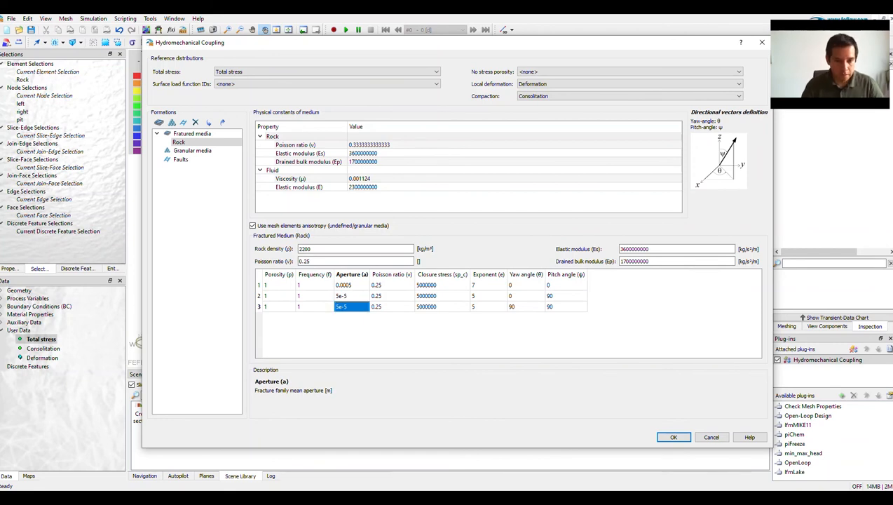
Set the frequency of the second and third fracture families to 0.5 and accept the hydromechanical coupling settings.
double_click(314, 296)
type("0.5")
key("Return")
key("Down")
type("0.5")
key("Return")
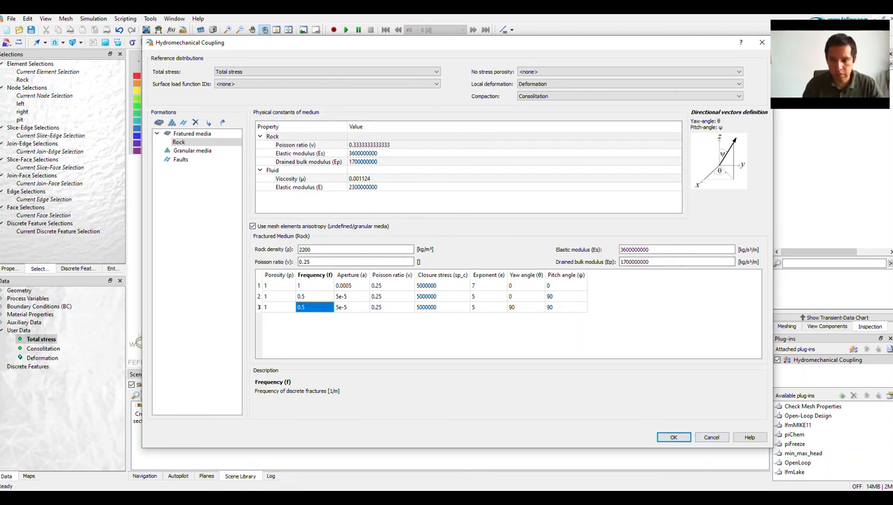
left_click(673, 437)
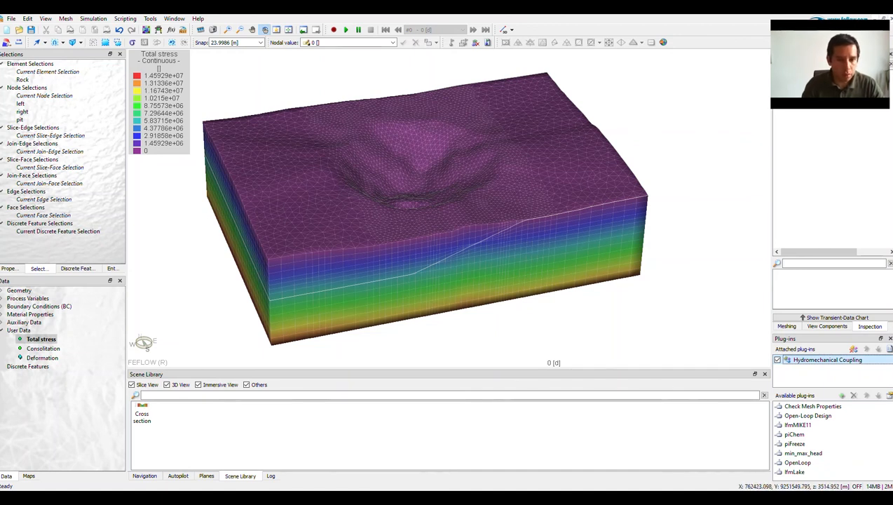
Add a nodal expression named Effective Stress to the user data.
scroll(370, 256, "down", 1)
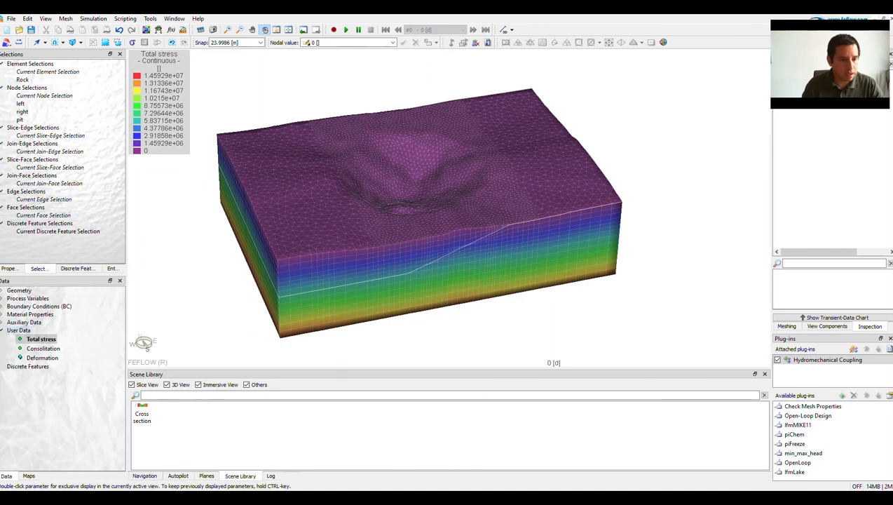
right_click(19, 330)
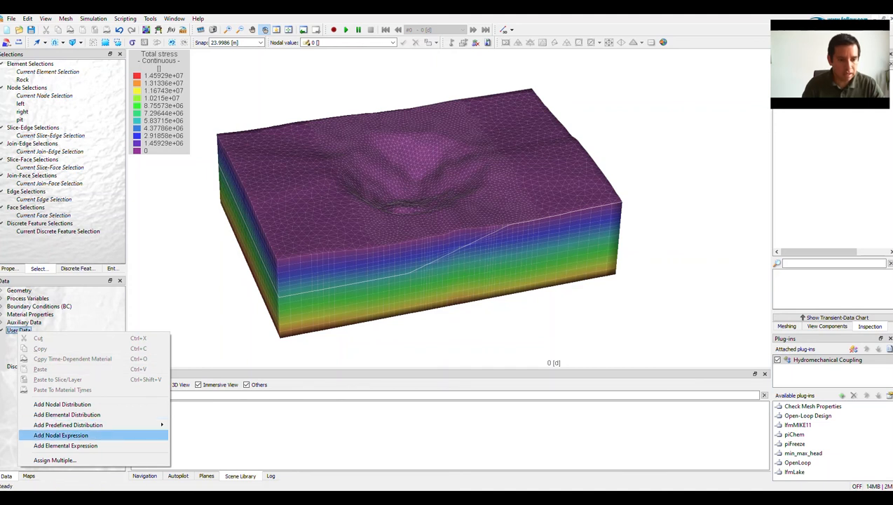
left_click(61, 435)
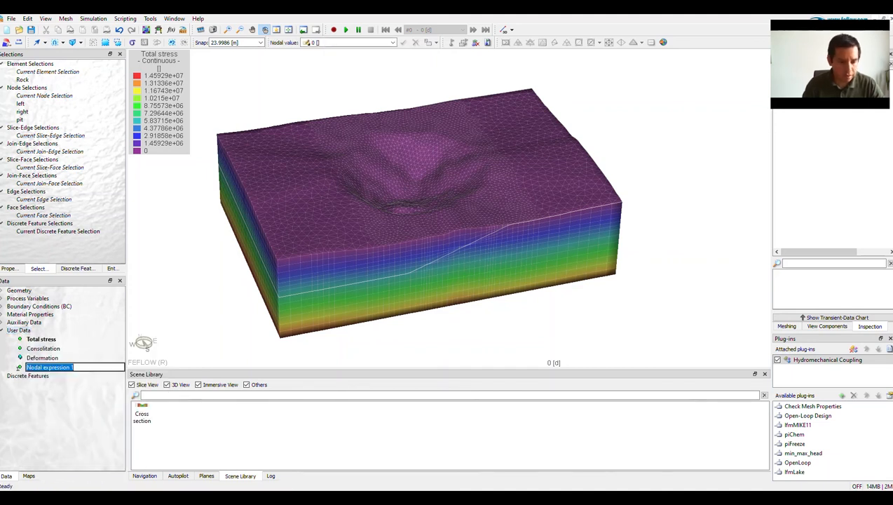
type("Effec")
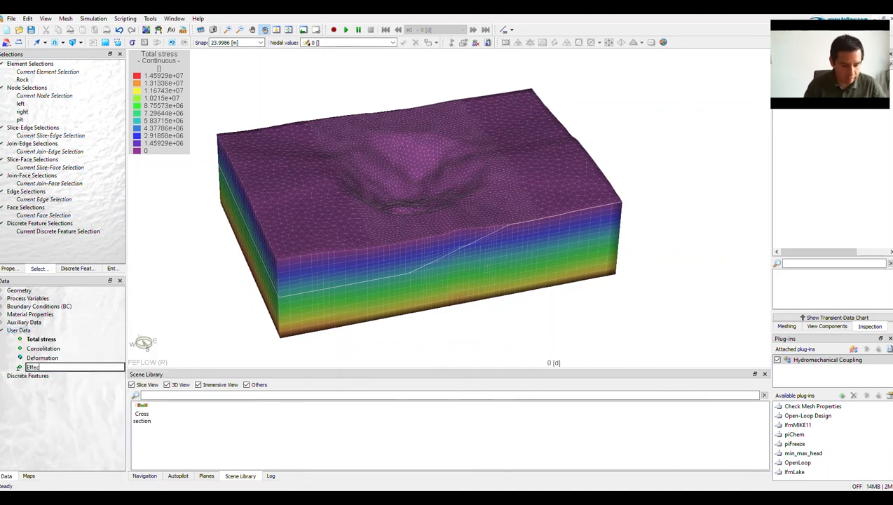
type("tive Stress")
key("Return")
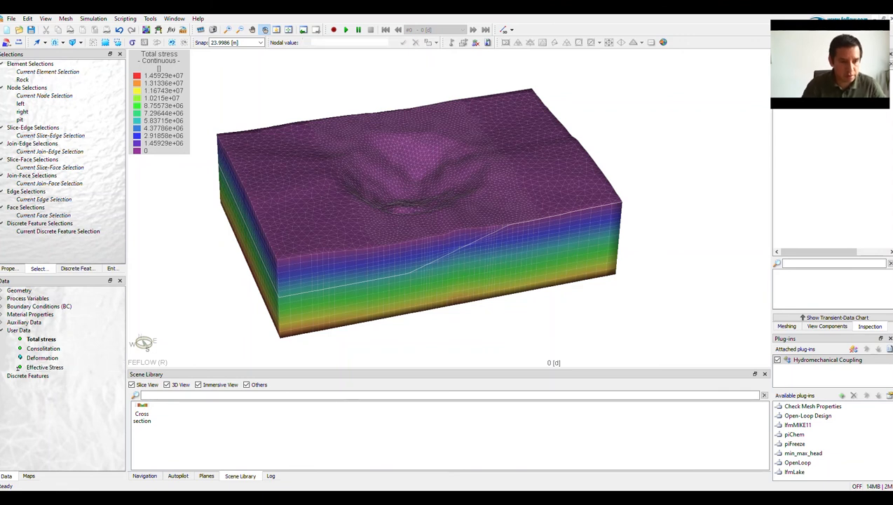
Show Effective Stress on the 3D model and define its expression as the total stress distribution minus pressure, ND.1 - p.
double_click(45, 367)
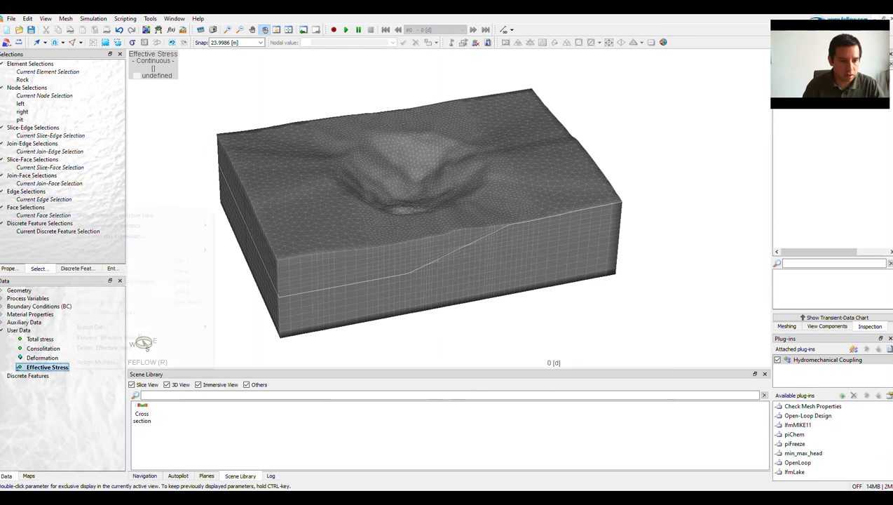
right_click(60, 367)
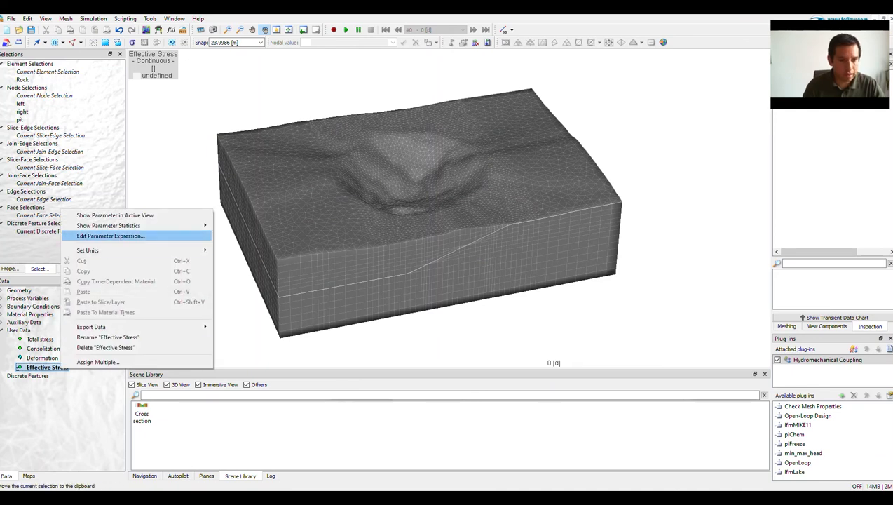
left_click(110, 236)
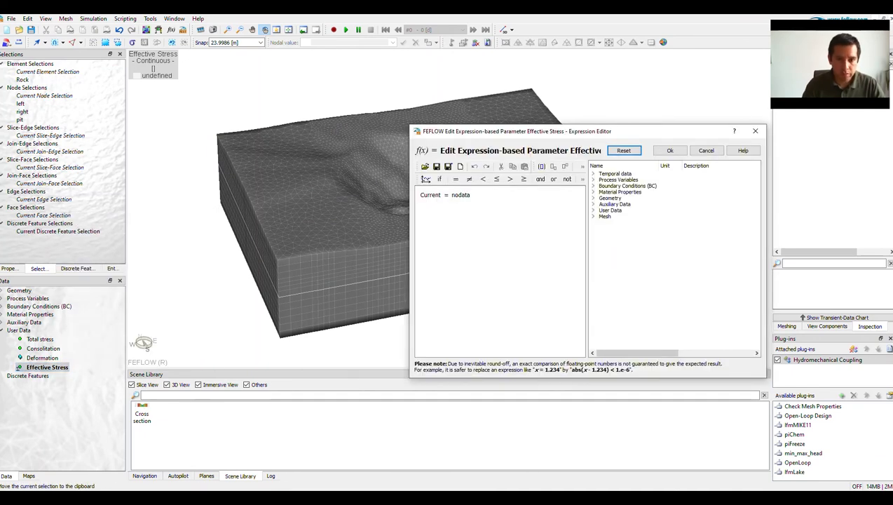
key("BackSpace")
left_click(593, 211)
double_click(613, 217)
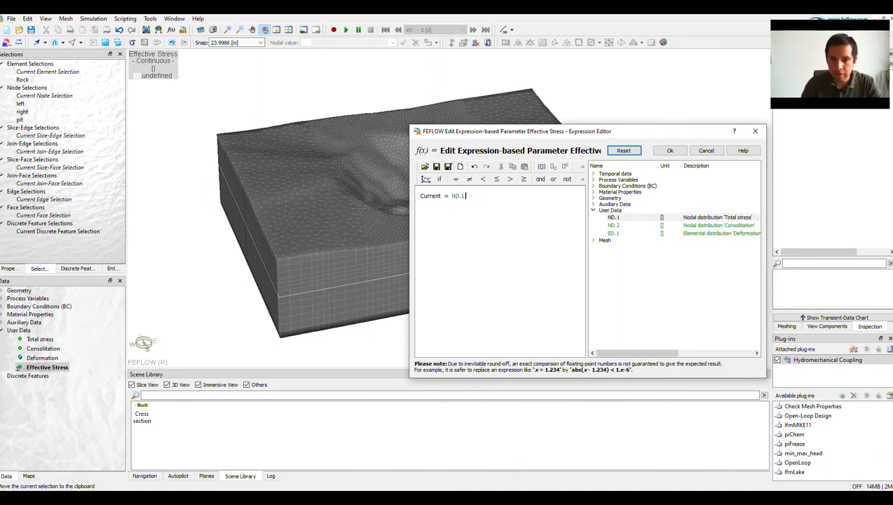
type("-")
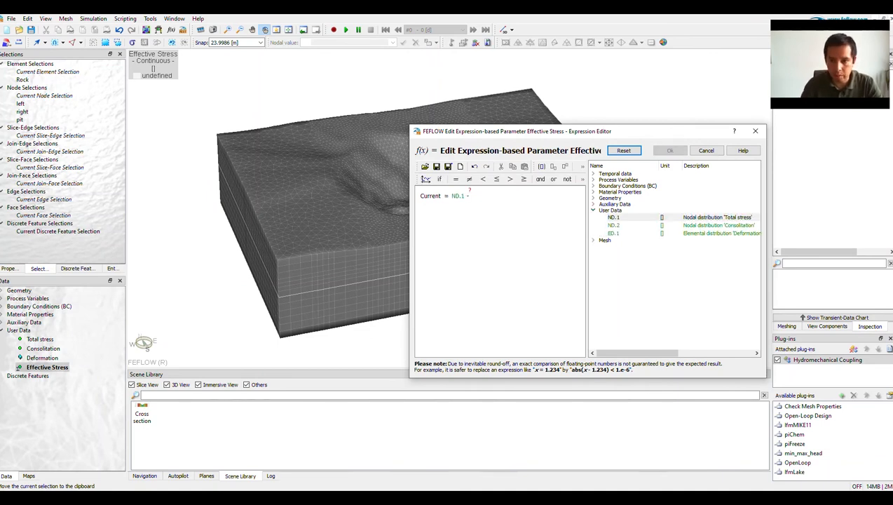
left_click(593, 180)
left_click(602, 186)
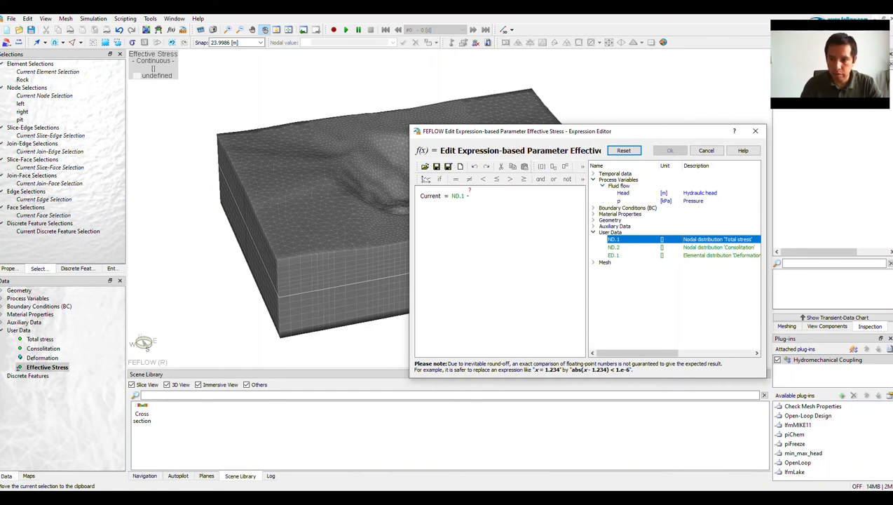
double_click(619, 201)
left_click(670, 150)
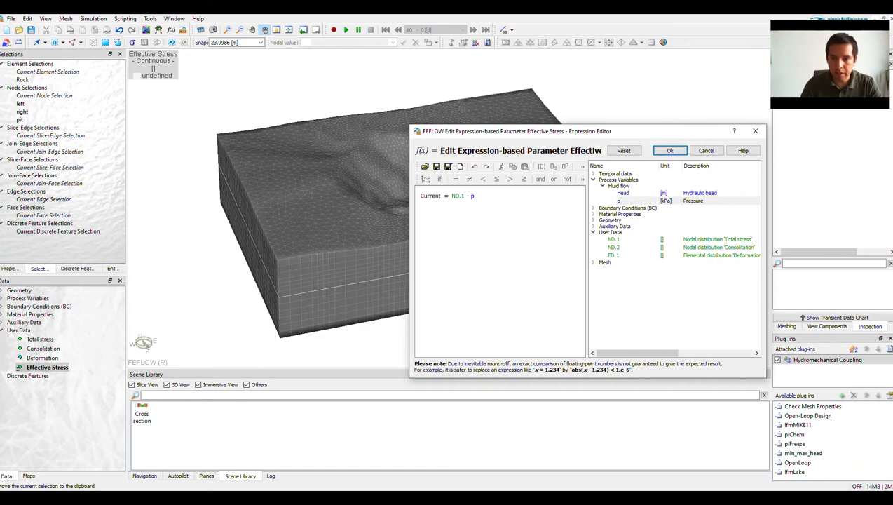
Change the unit of pressure in the Effective Stress expression to Pa and apply the expression.
right_click(472, 196)
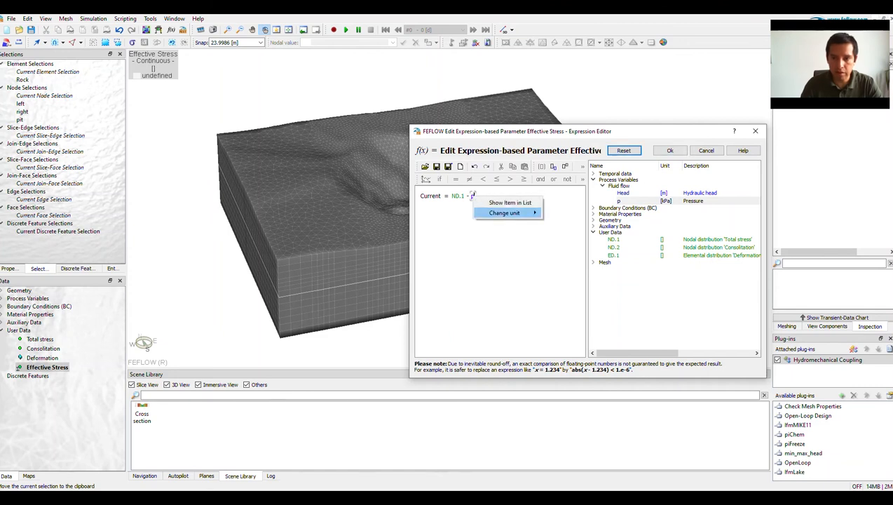
mouse_move(505, 212)
left_click(561, 223)
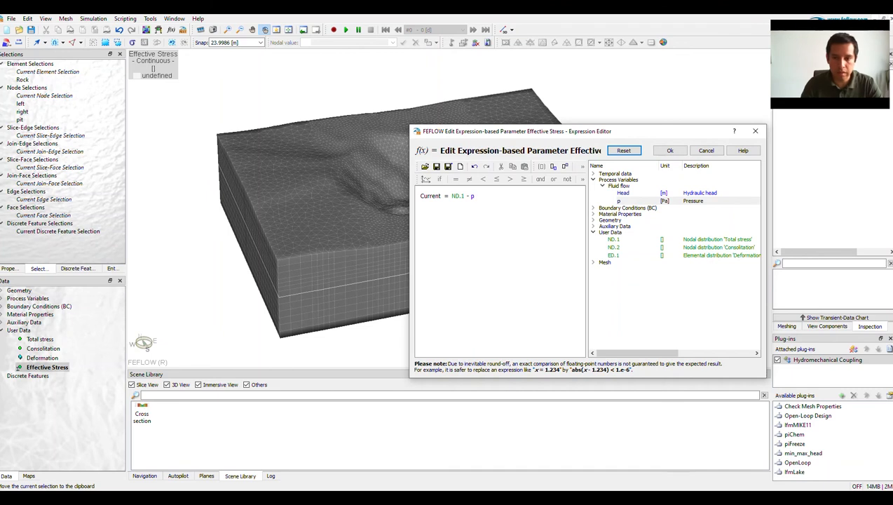
left_click(669, 150)
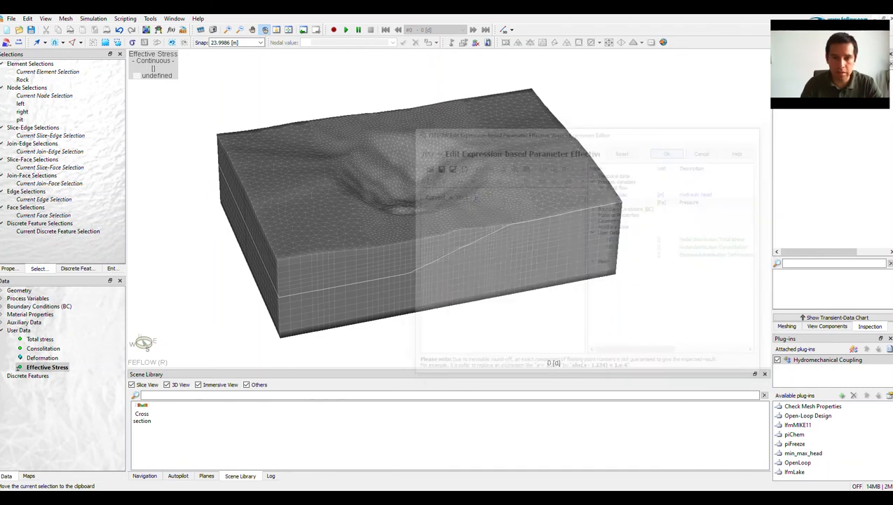
left_click_drag(414, 224, 385, 214)
Switch to the Cross Section [PROFILE] view and show continuous Effective Stress there with the hydraulic head fringes hidden.
left_click(150, 18)
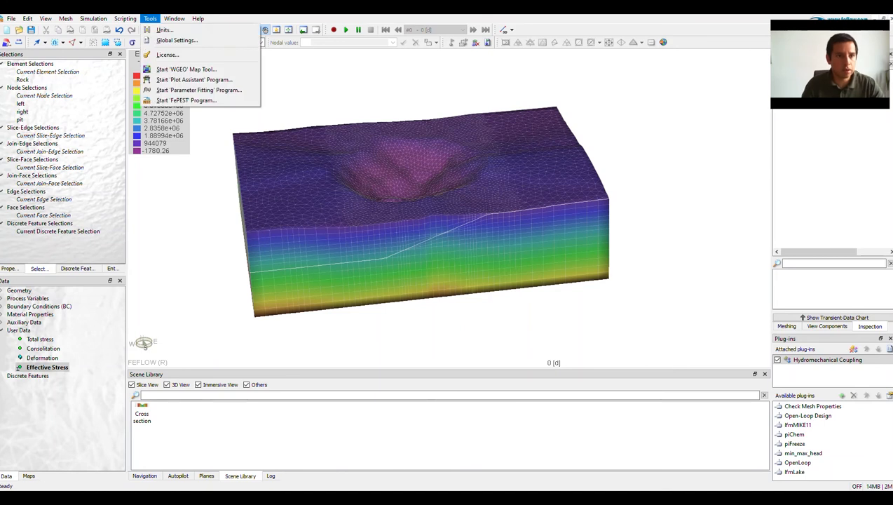
mouse_move(174, 18)
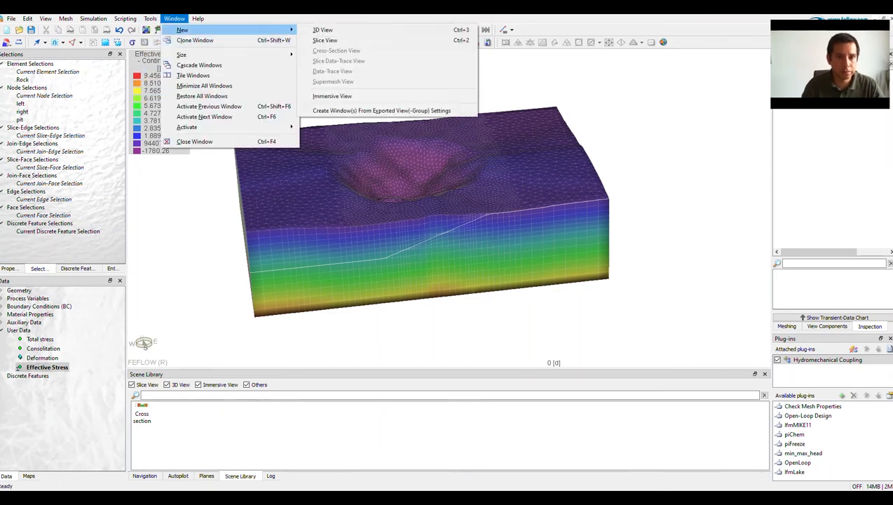
mouse_move(187, 126)
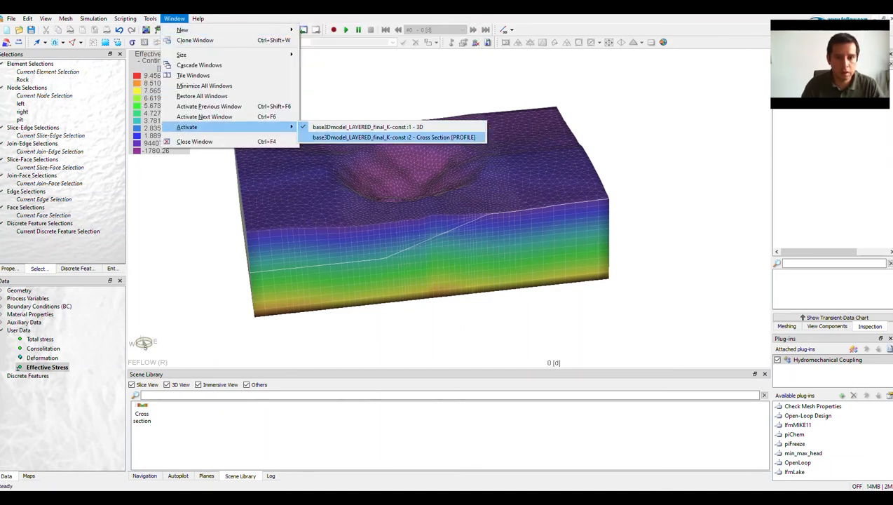
left_click(378, 137)
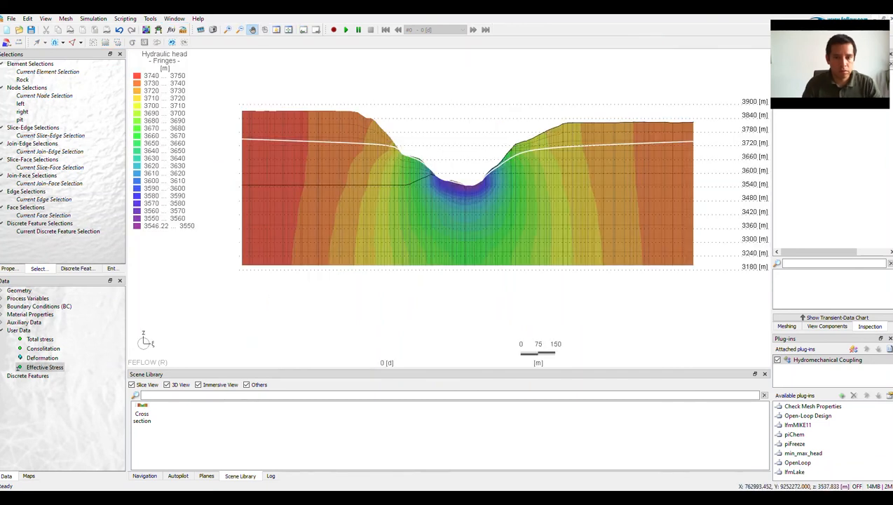
left_click(21, 366)
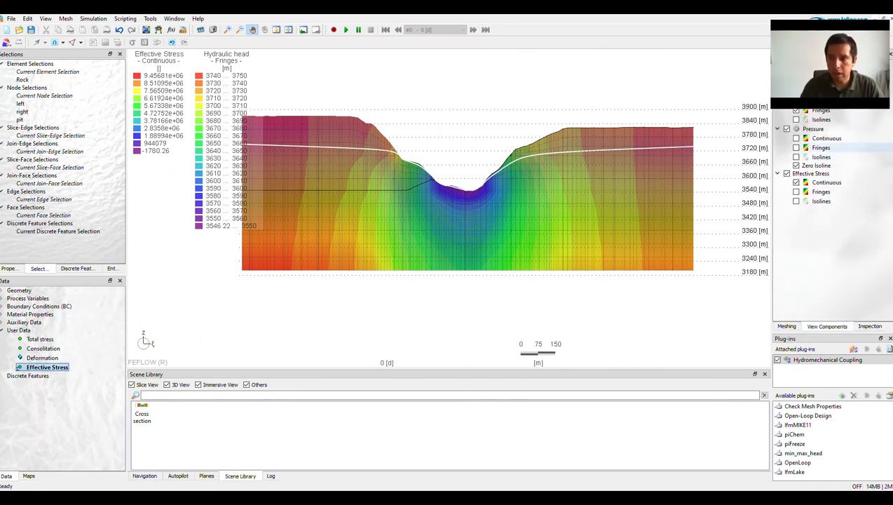
left_click(796, 111)
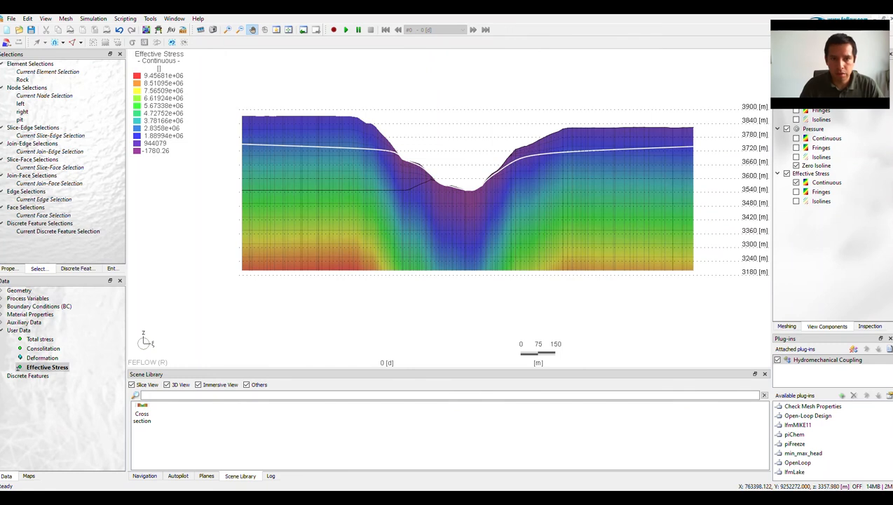
left_click_drag(504, 213, 497, 222)
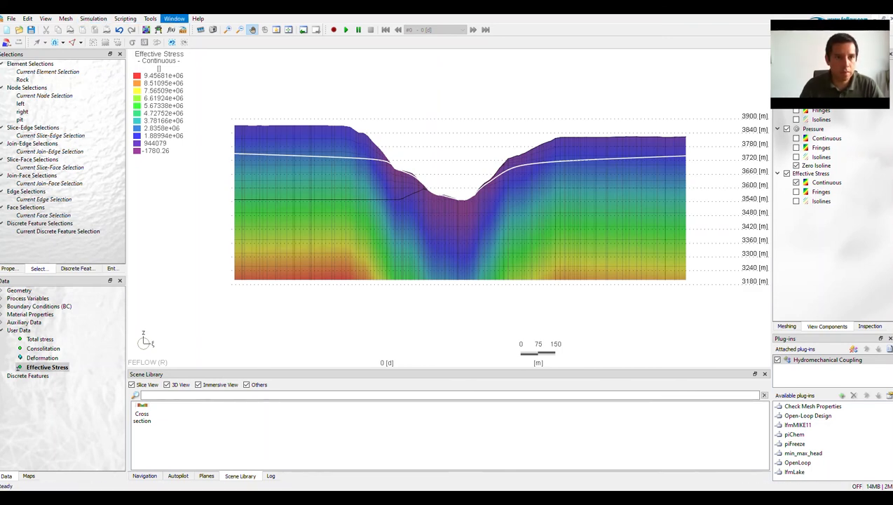
Return to the 3D view and display the hydraulic head on the model.
left_click(174, 19)
mouse_move(183, 30)
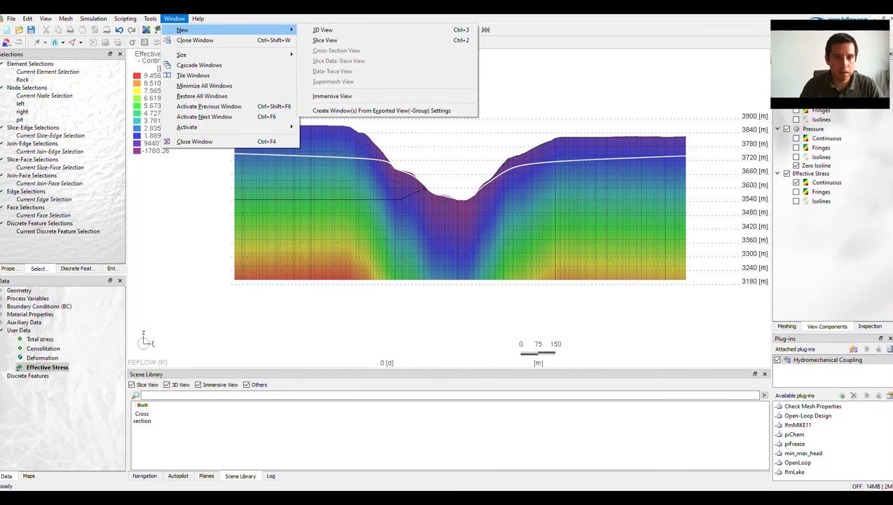
mouse_move(186, 127)
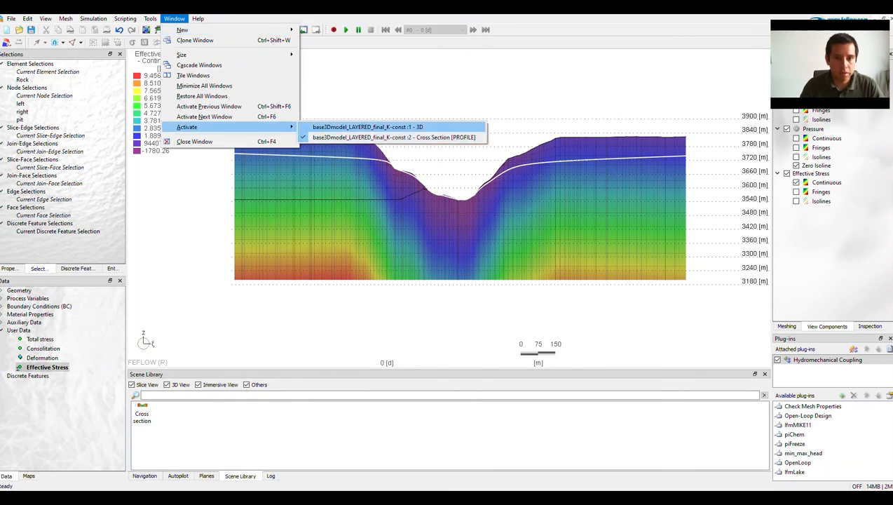
left_click(364, 123)
left_click(2, 298)
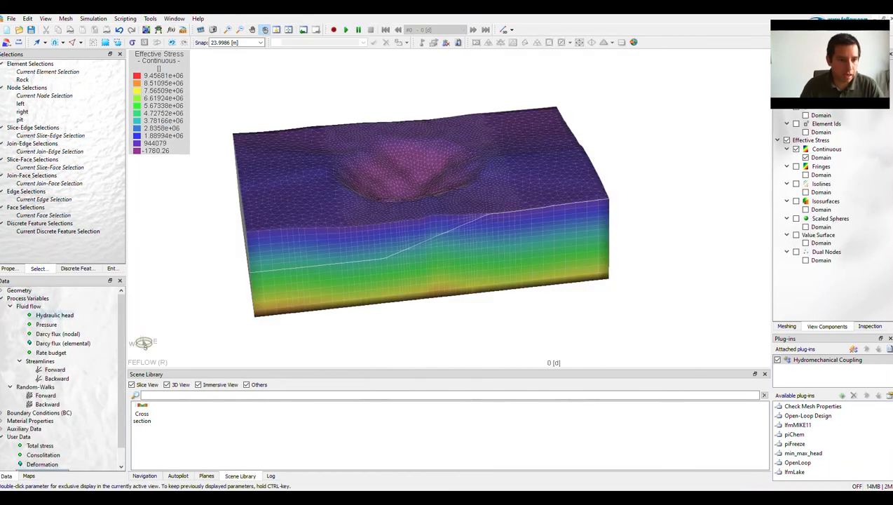
double_click(54, 316)
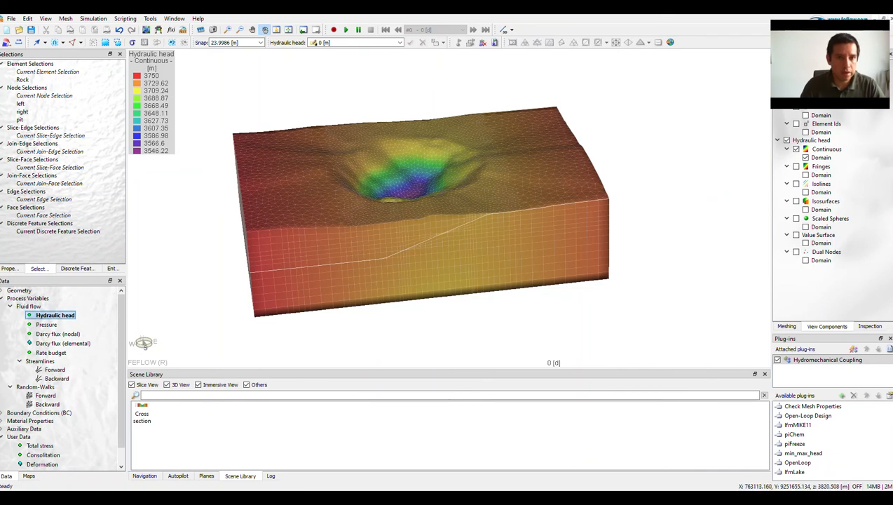
Assign a hydraulic head of 0 m to all nodes of the model and clear the node selection.
left_click_drag(420, 228, 430, 241)
left_click(105, 42)
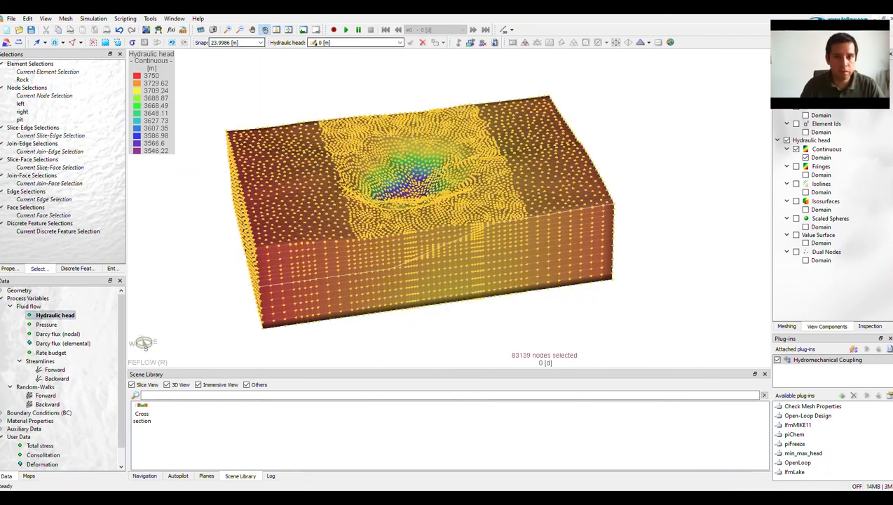
left_click(411, 42)
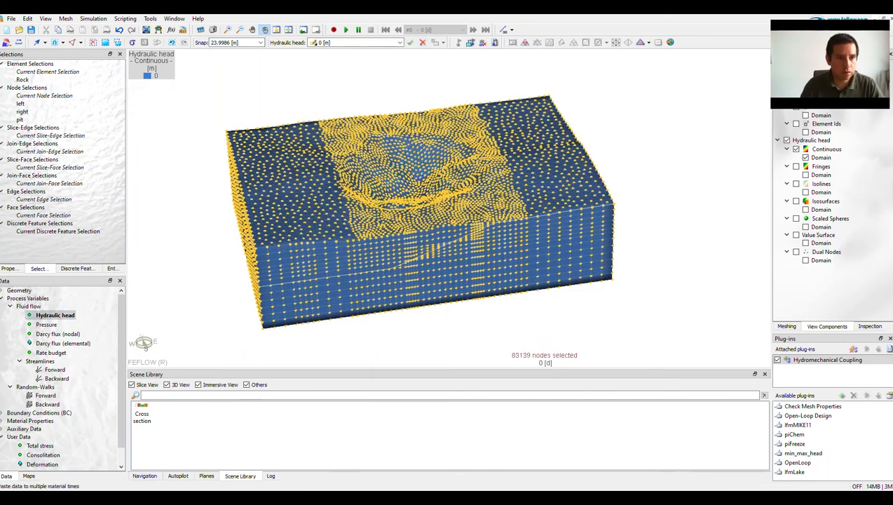
left_click(93, 43)
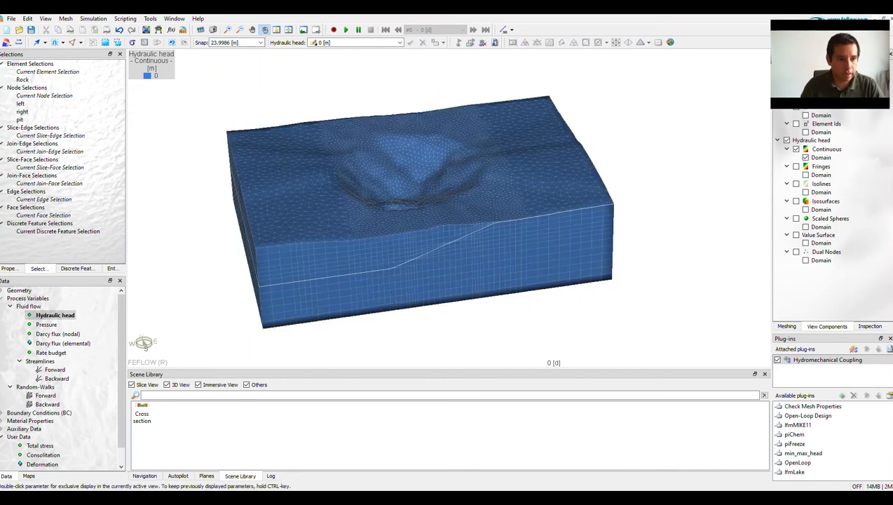
left_click(2, 299)
left_click_drag(393, 217, 405, 218)
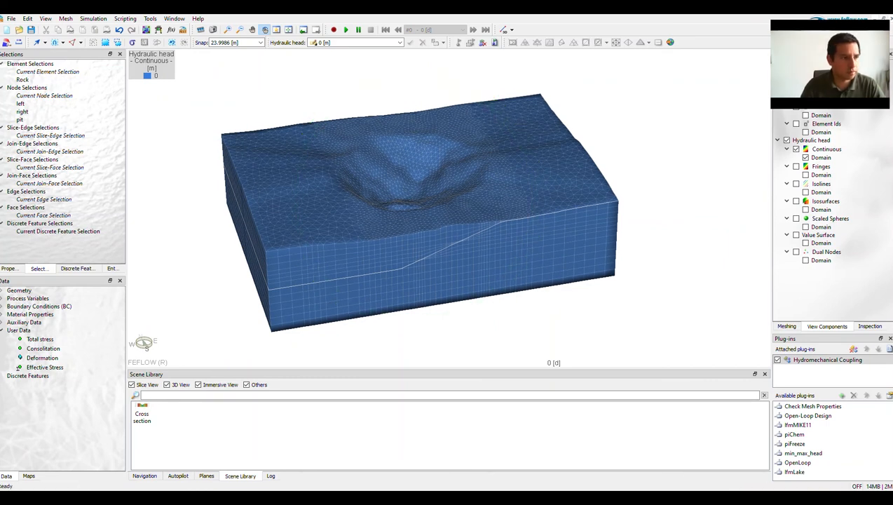
Display the K_1m conductivity on the 3D model and assign 0 m/d to all elements.
left_click(2, 330)
left_click_drag(404, 218, 410, 219)
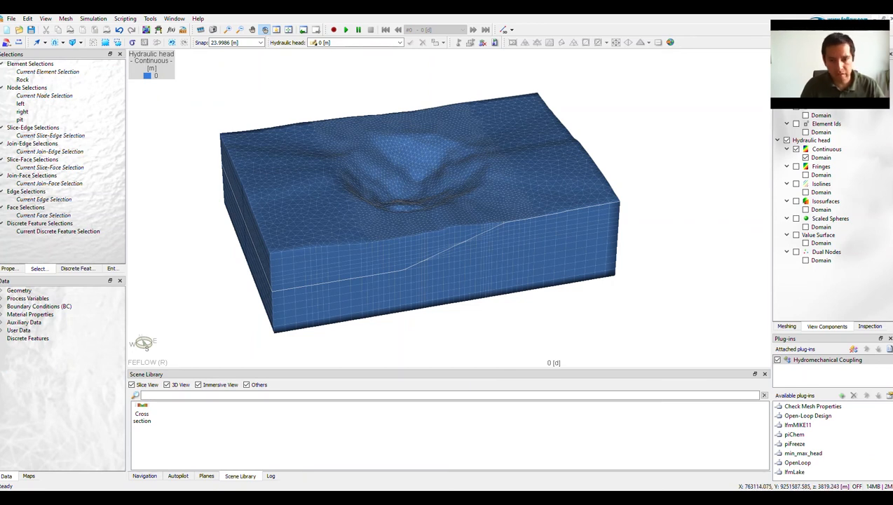
mouse_move(412, 223)
left_mouse_down()
mouse_move(411, 209)
mouse_move(410, 217)
left_mouse_up()
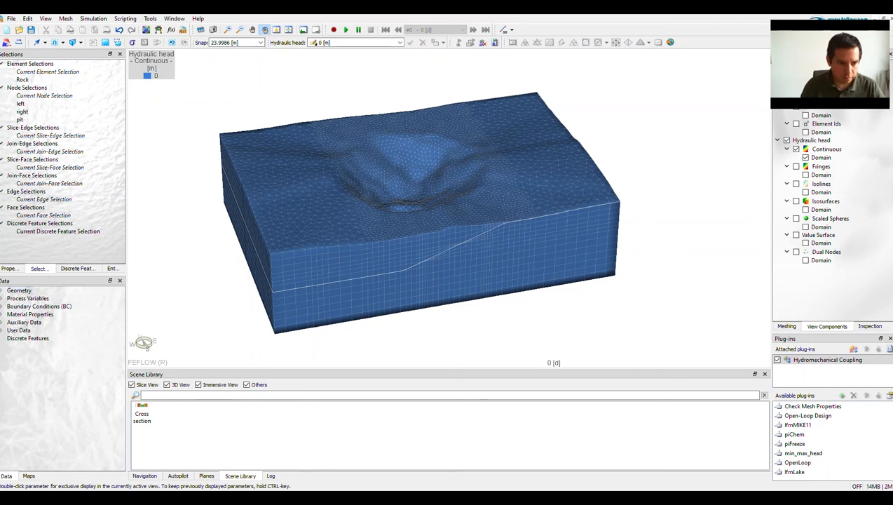
left_click(2, 314)
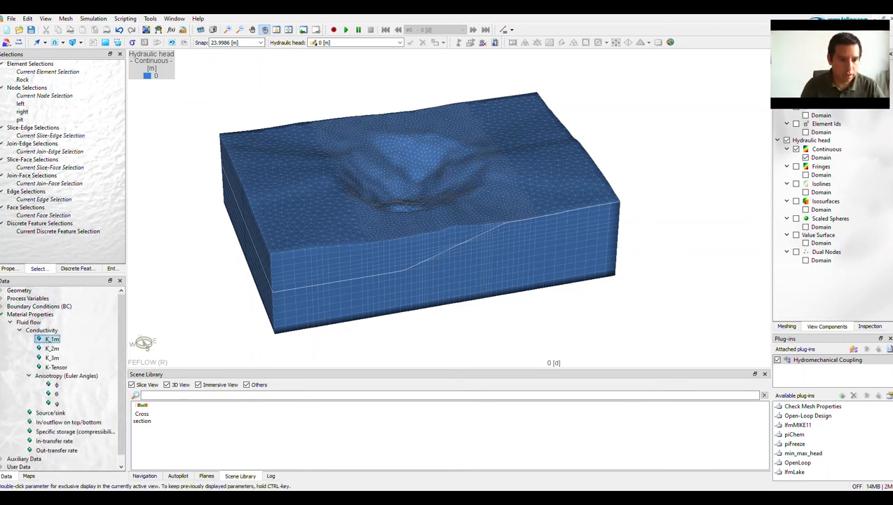
double_click(52, 339)
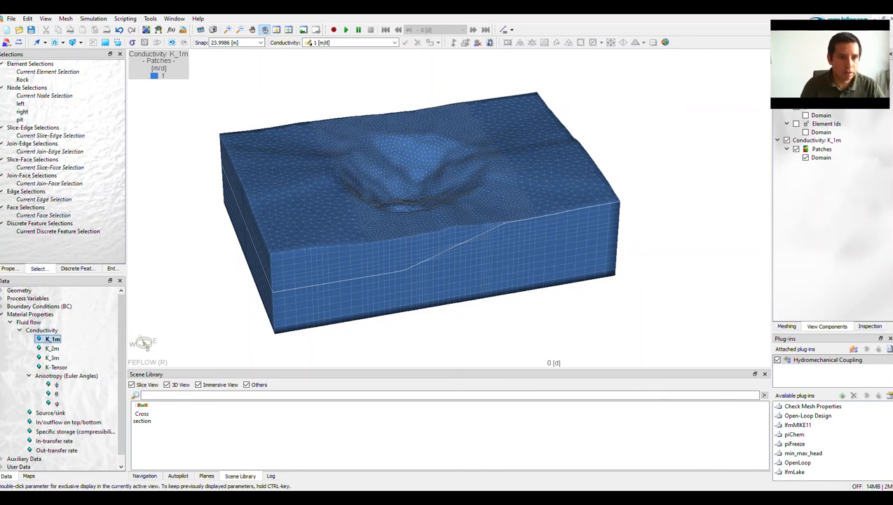
left_click(395, 201)
key("ctrl+a")
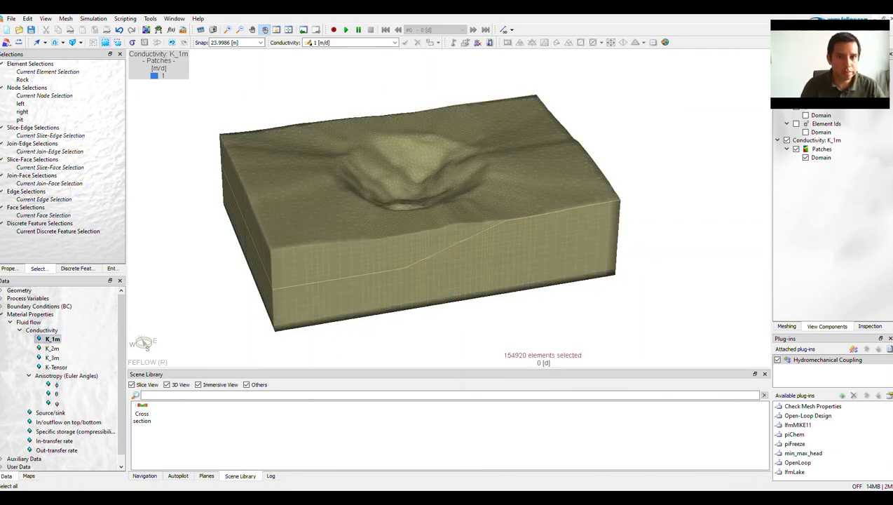
left_click(405, 43)
double_click(316, 42)
type("0")
key("Return")
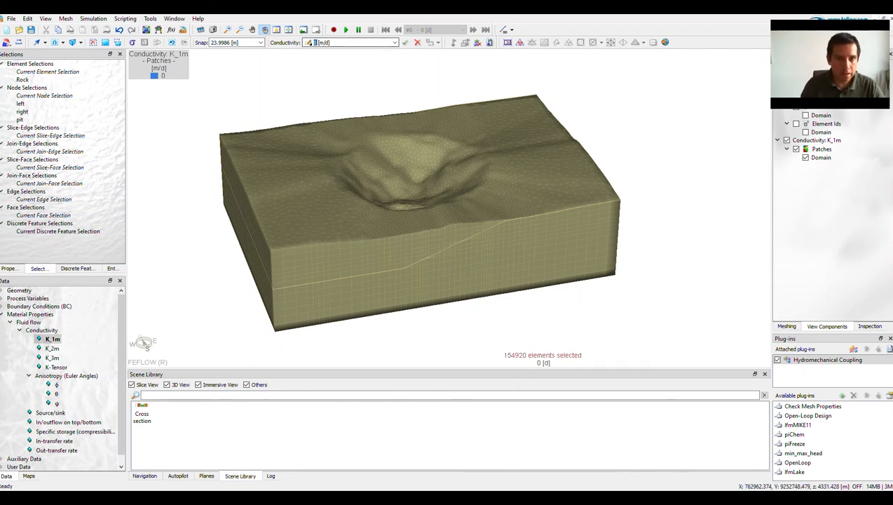
Assign 0 m/d to the K_2m and K_3m conductivities of all elements and clear the element selection.
double_click(52, 348)
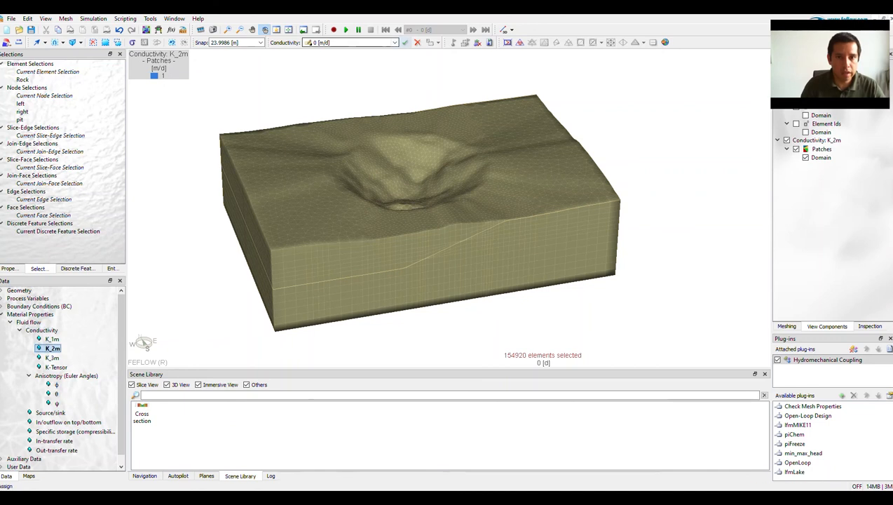
double_click(53, 357)
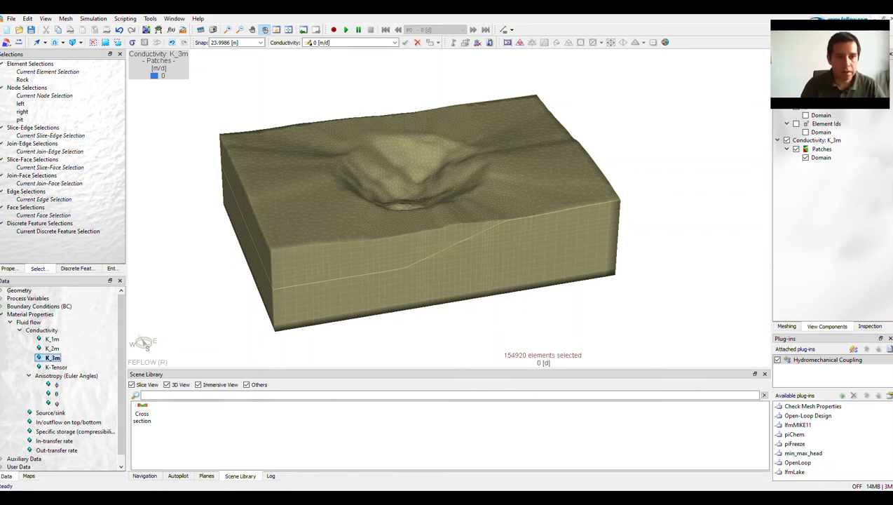
left_click(93, 43)
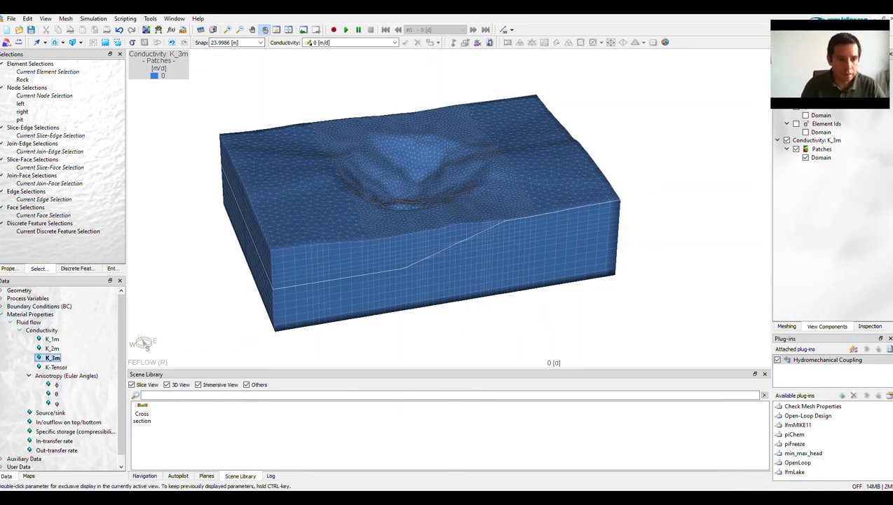
left_click(2, 315)
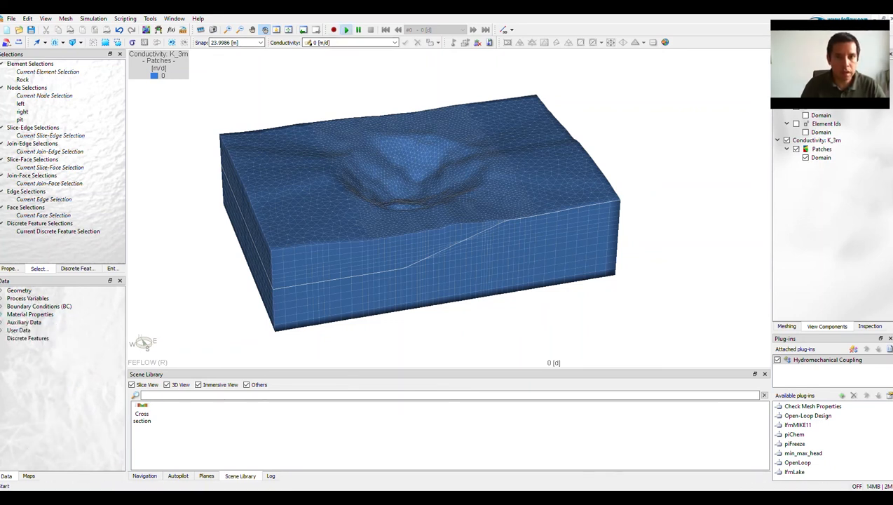
Save the model under the new file name demo piHMC and run the simulation.
left_click(346, 30)
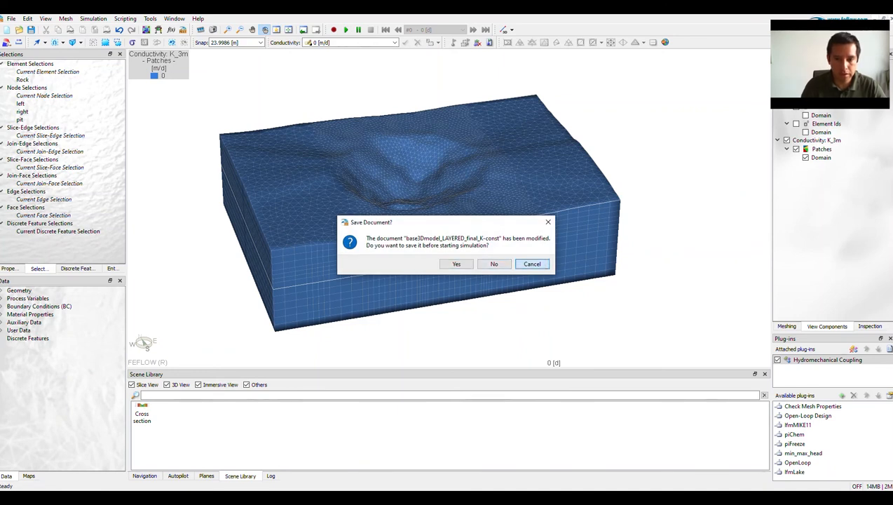
left_click(532, 264)
left_click(11, 18)
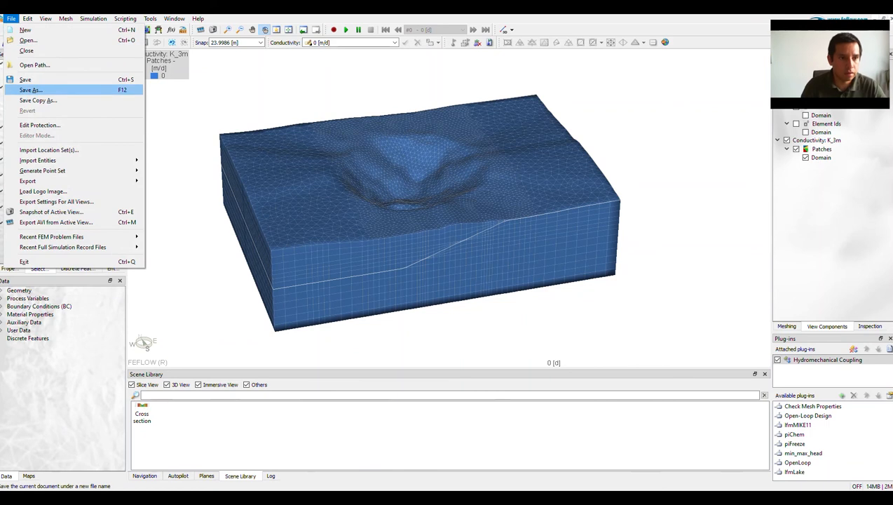
left_click(29, 87)
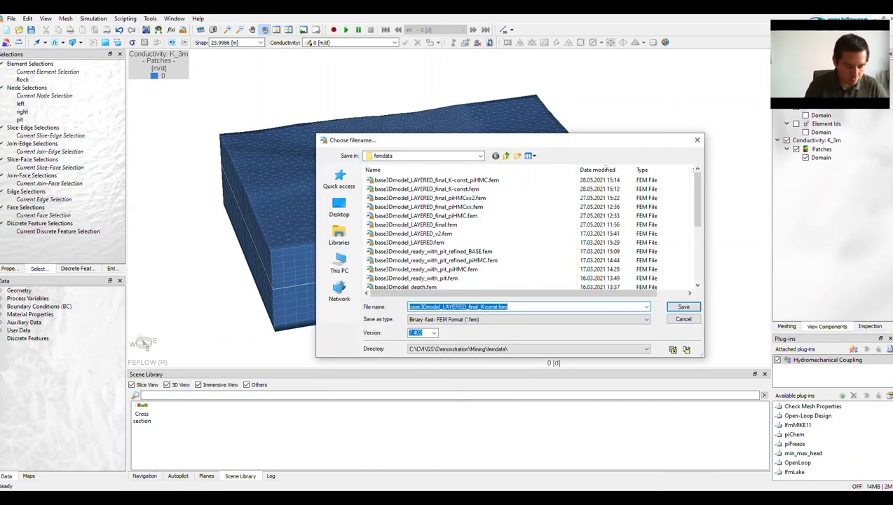
type("demo piHMC")
key("Return")
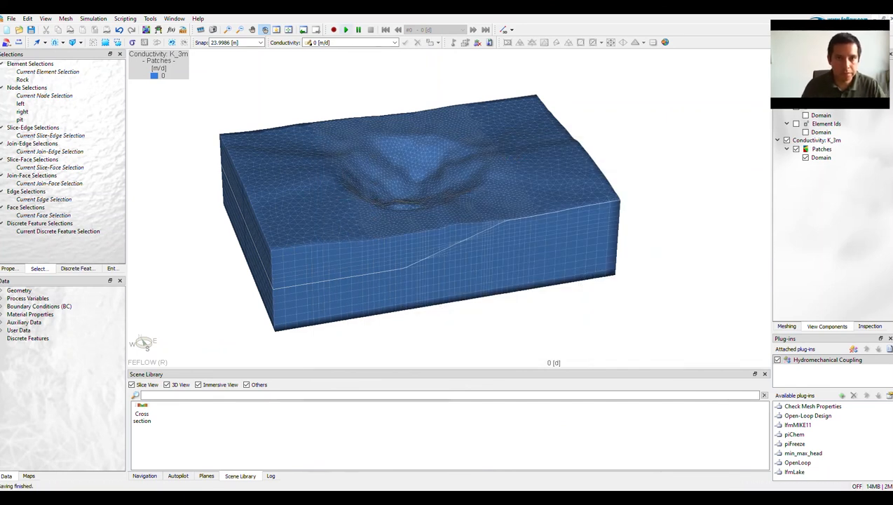
left_click(345, 30)
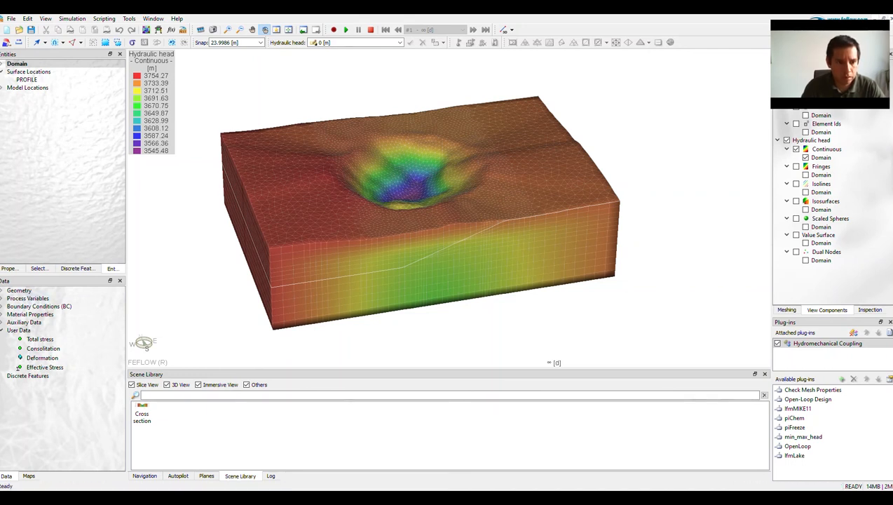
Display the simulated K_1m, K_2m and K_3m conductivities one after another on the 3D model to examine their distribution.
left_click(1, 307)
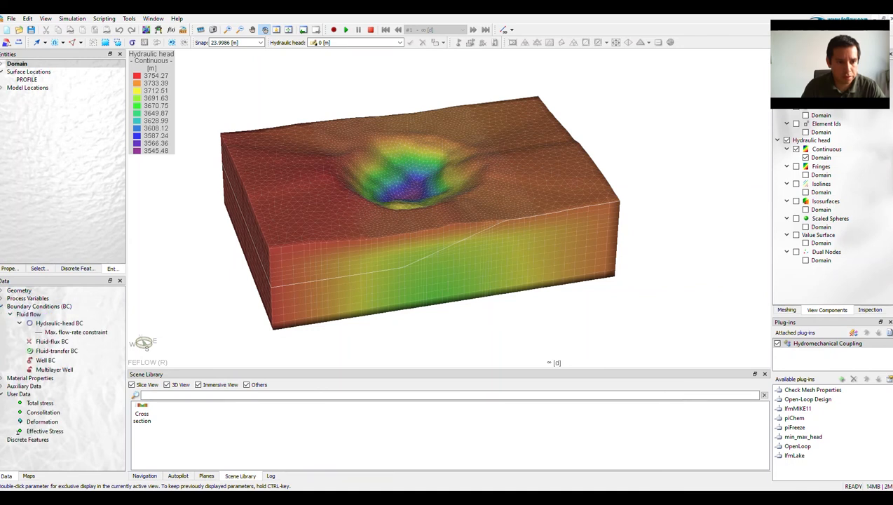
left_click(1, 306)
left_click(2, 314)
left_click(52, 339)
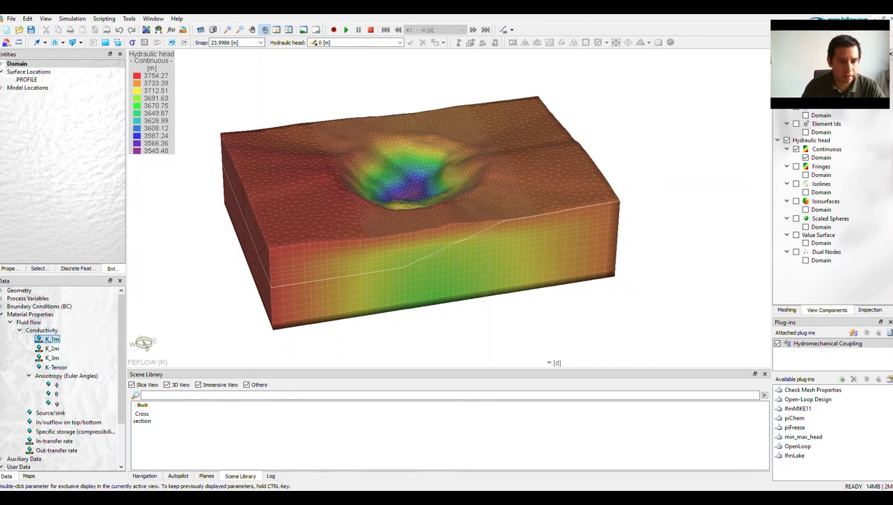
double_click(52, 339)
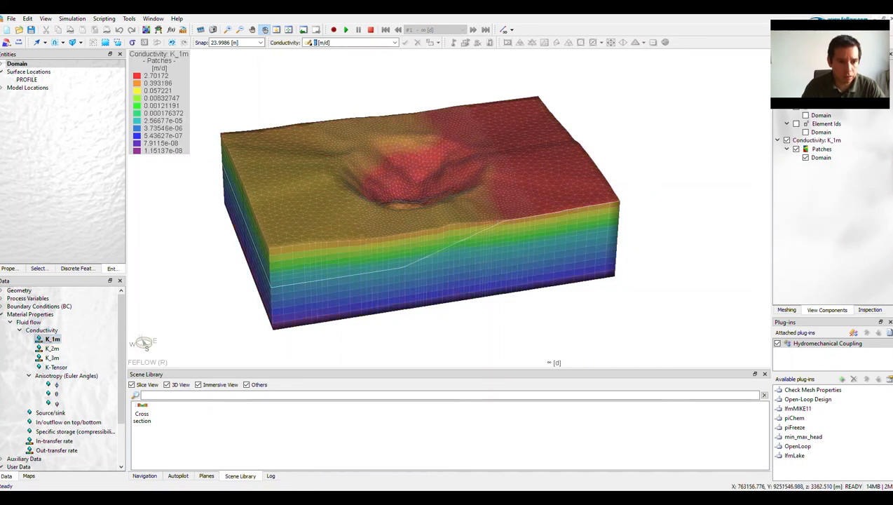
mouse_move(414, 245)
left_mouse_down()
mouse_move(413, 267)
mouse_move(410, 256)
left_mouse_up()
double_click(53, 348)
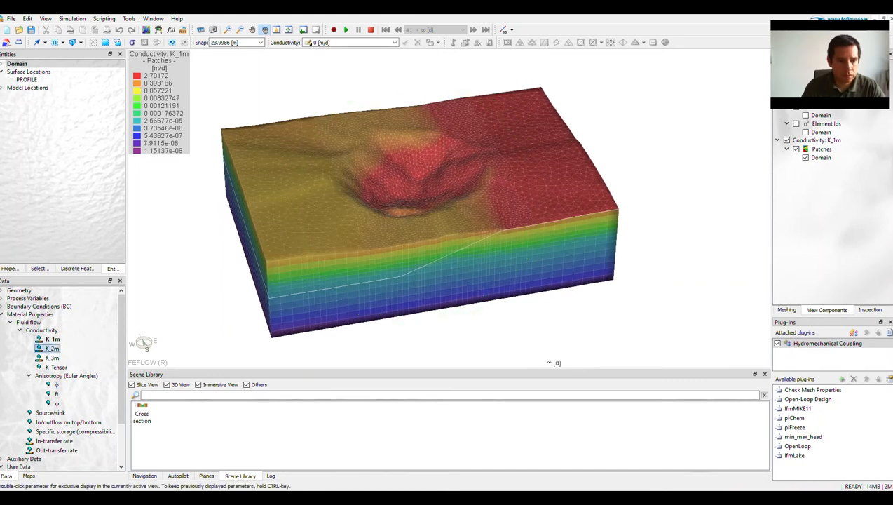
double_click(52, 357)
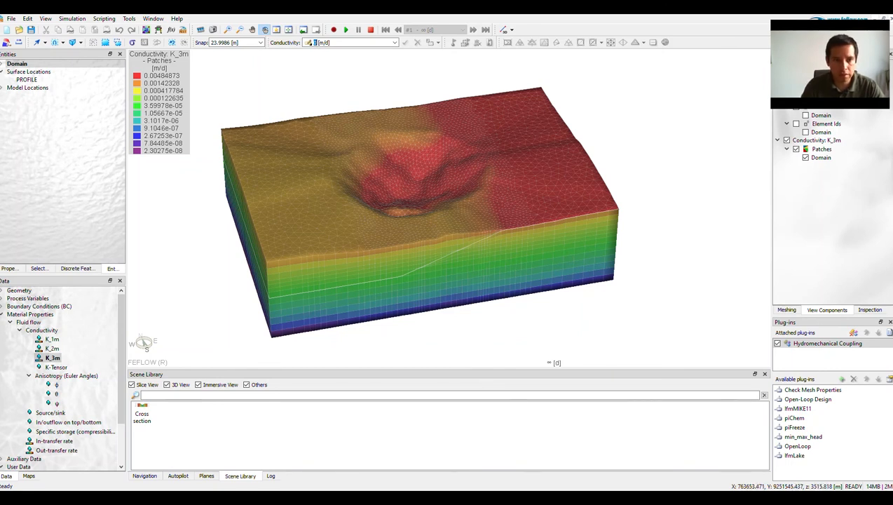
Review the Rock formation's fracture parameters in the Hydromechanical Coupling plug-in settings and close them without changes.
right_click(806, 343)
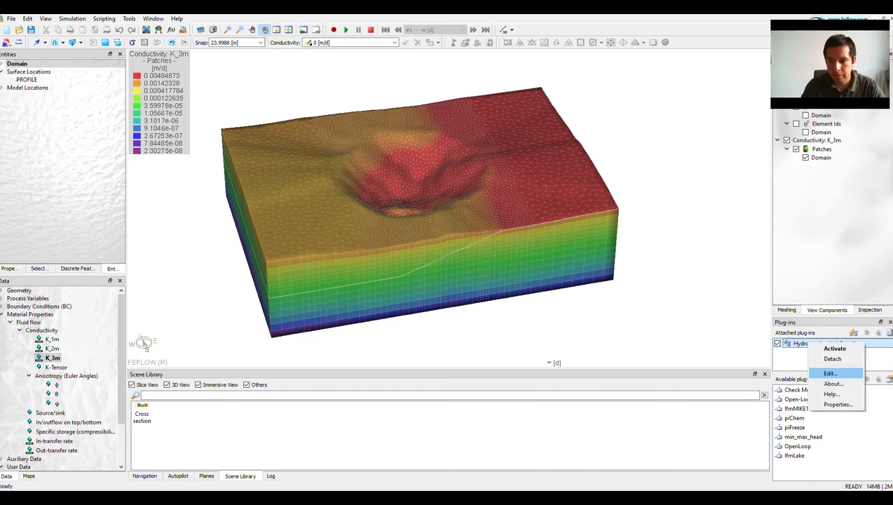
left_click(830, 373)
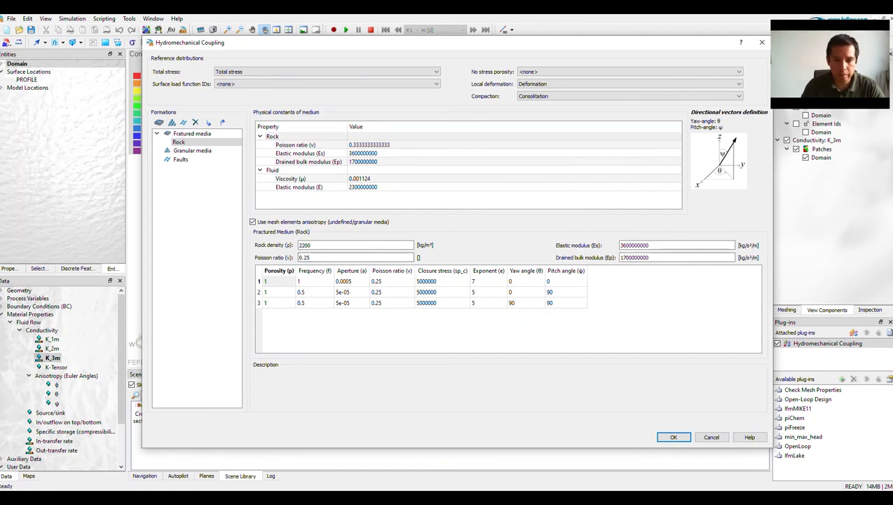
left_click(711, 436)
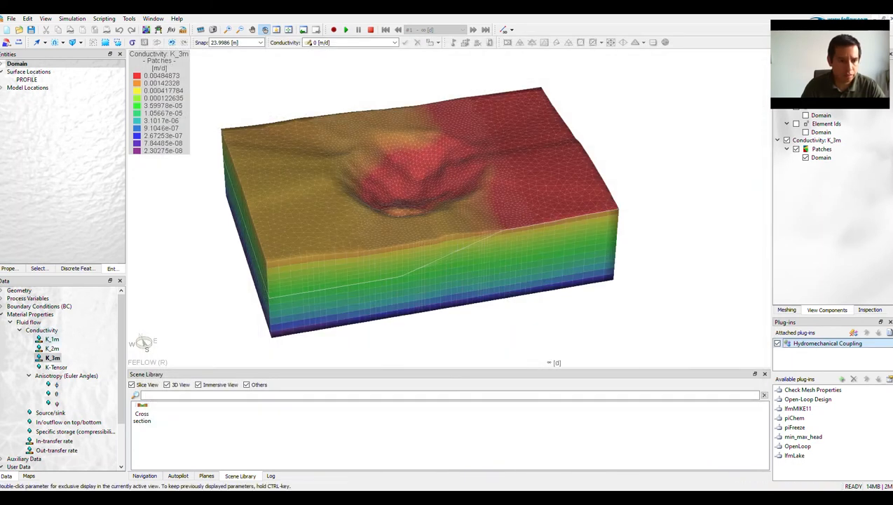
Switch to the Cross Section [PROFILE] view and compare the K_1m and K_3m conductivity distributions there.
left_click(51, 338)
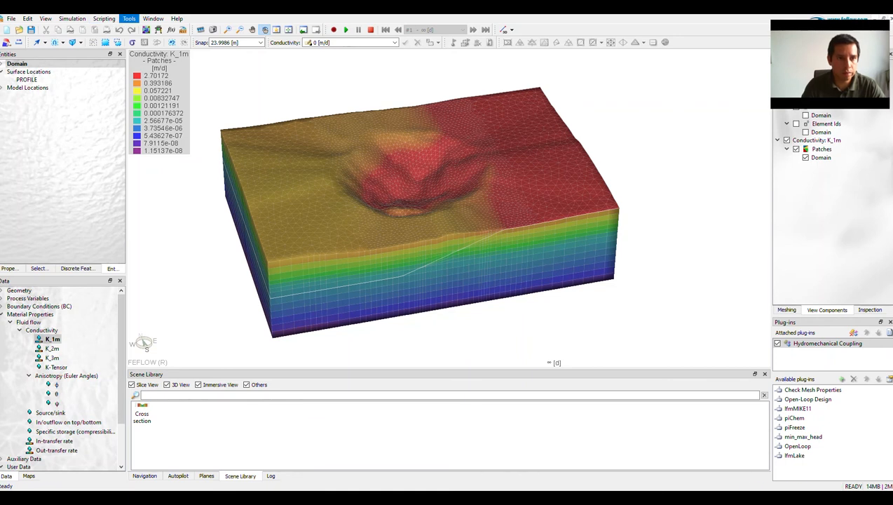
left_click(153, 18)
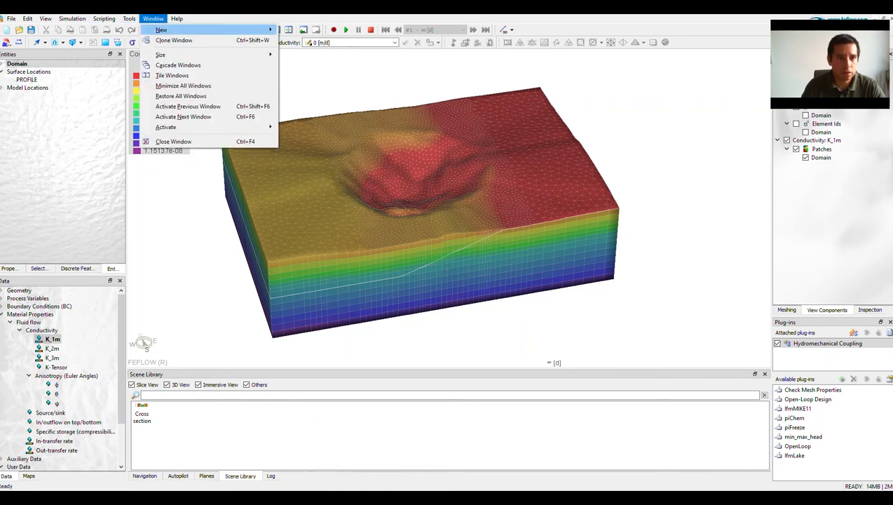
mouse_move(175, 127)
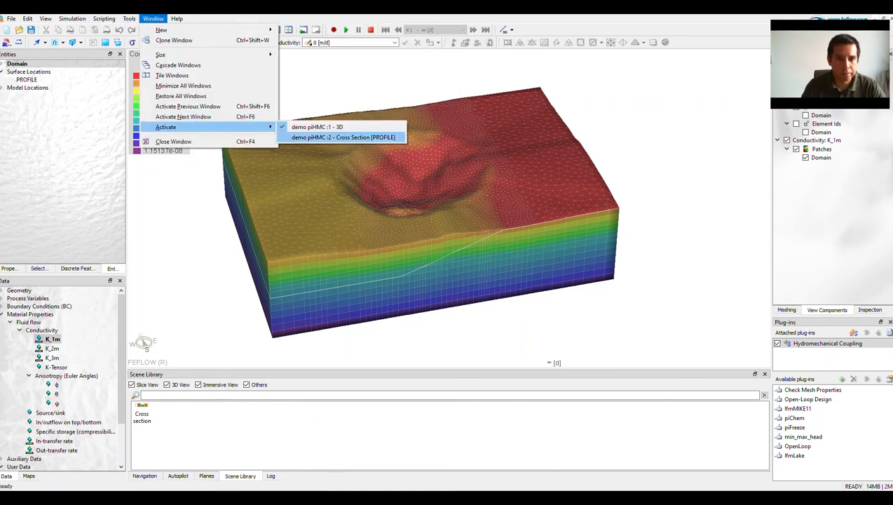
left_click(344, 137)
double_click(52, 316)
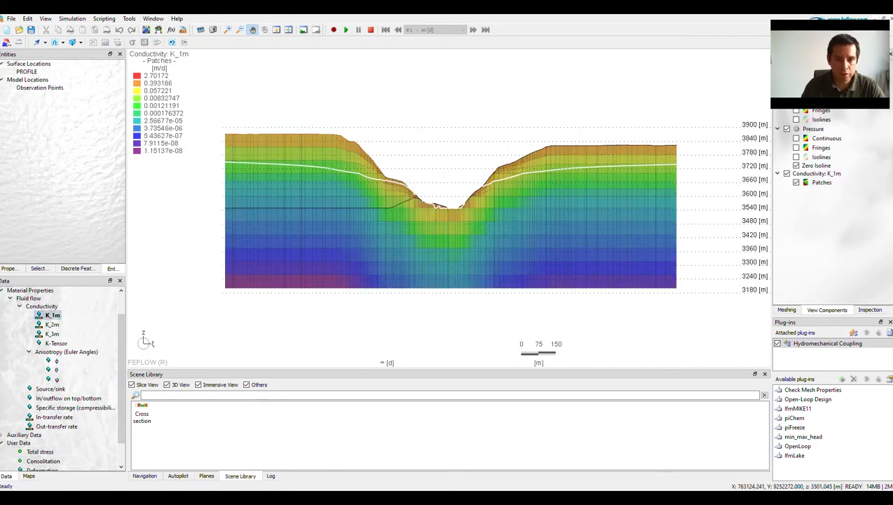
scroll(403, 219, "down", 1)
left_click_drag(403, 219, 388, 226)
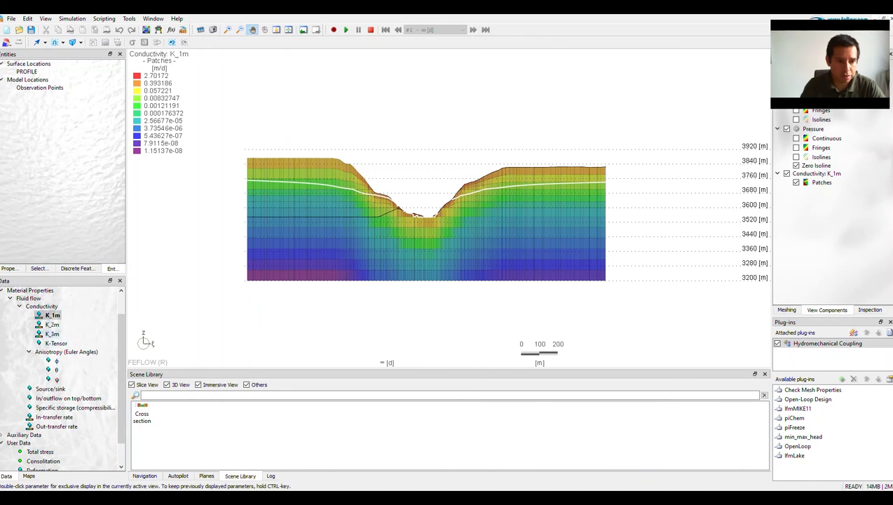
double_click(51, 333)
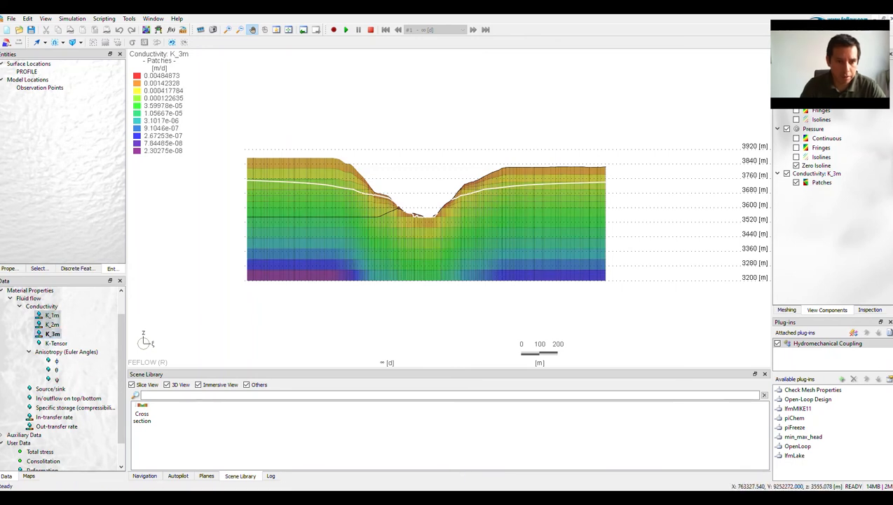
left_click_drag(449, 235, 451, 229)
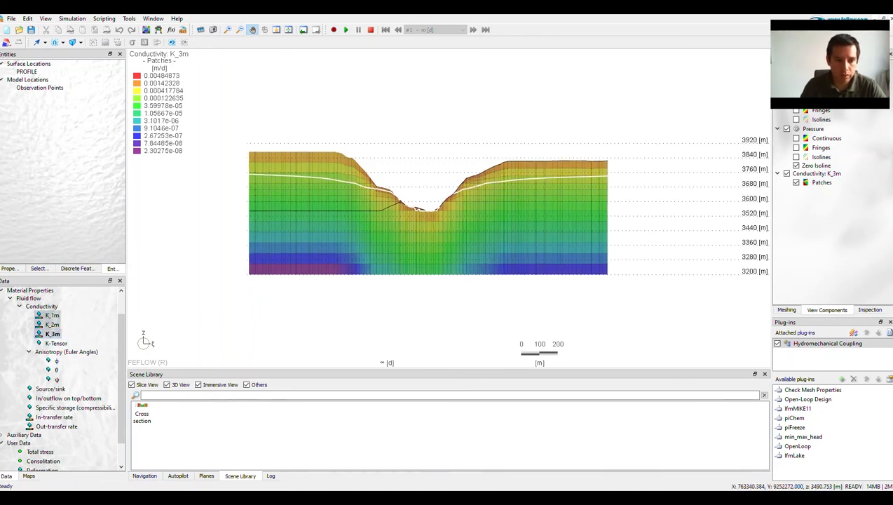
Display Consolitation followed by Deformation in the cross section and examine the deformation around the pit.
left_click(9, 299)
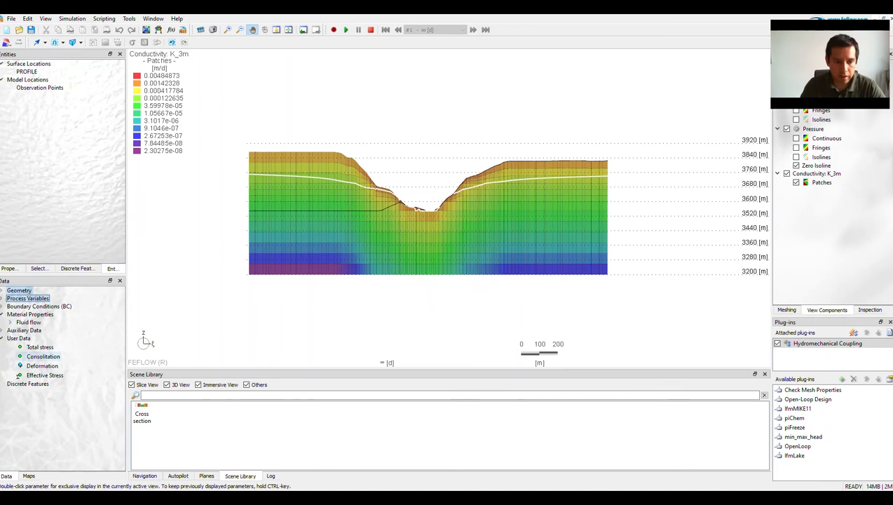
double_click(43, 356)
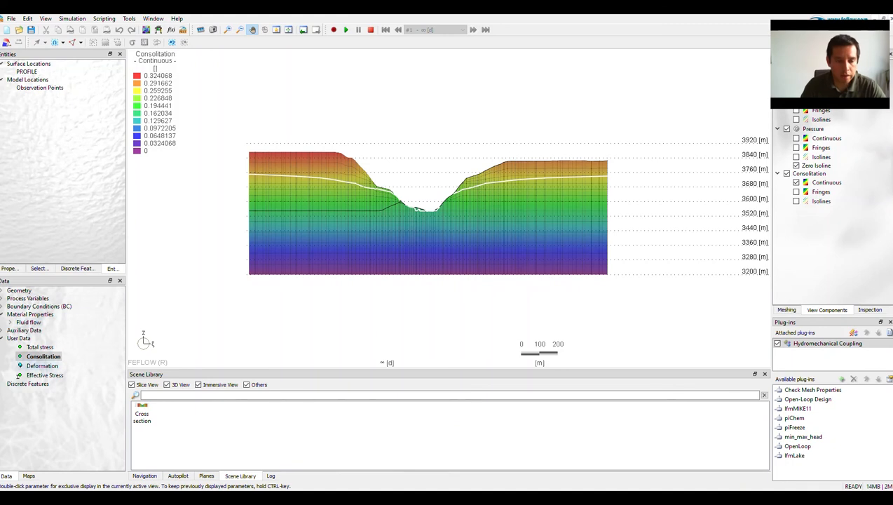
double_click(42, 365)
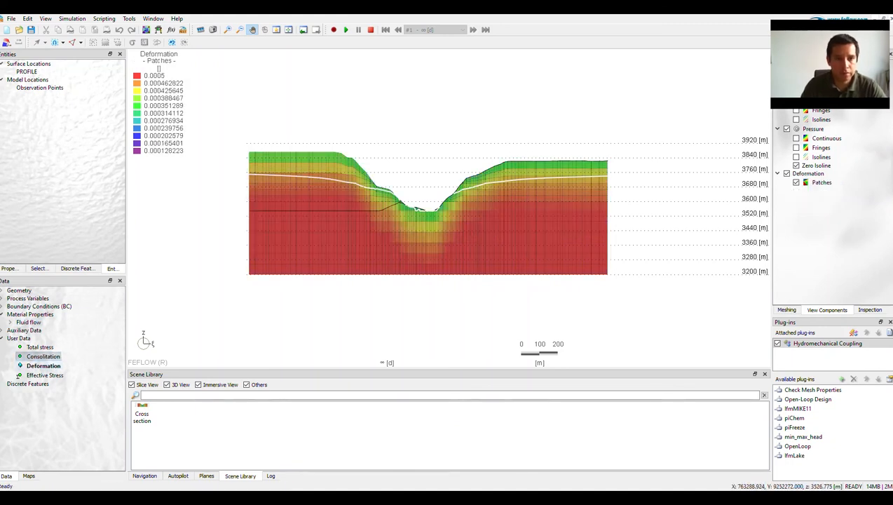
scroll(426, 217, "up", 1)
scroll(429, 214, "down", 1)
left_click_drag(427, 215, 399, 204)
scroll(382, 188, "up", 1)
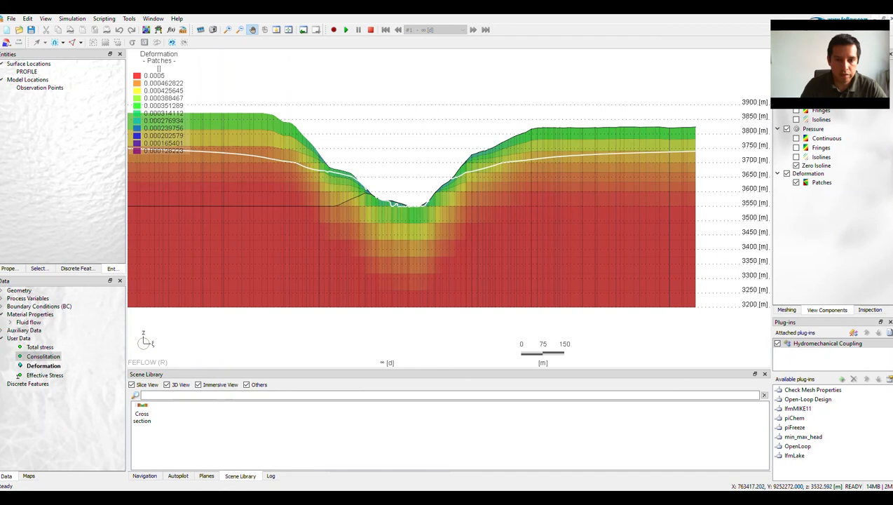
scroll(440, 211, "down", 1)
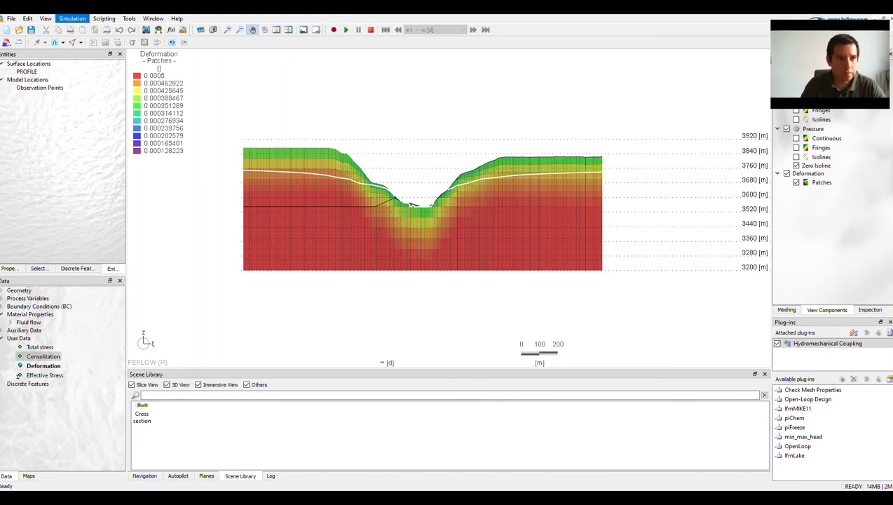
Open the Rate Budget, examine the pit domain's flow rates and close the budget again.
left_click(45, 18)
mouse_move(61, 40)
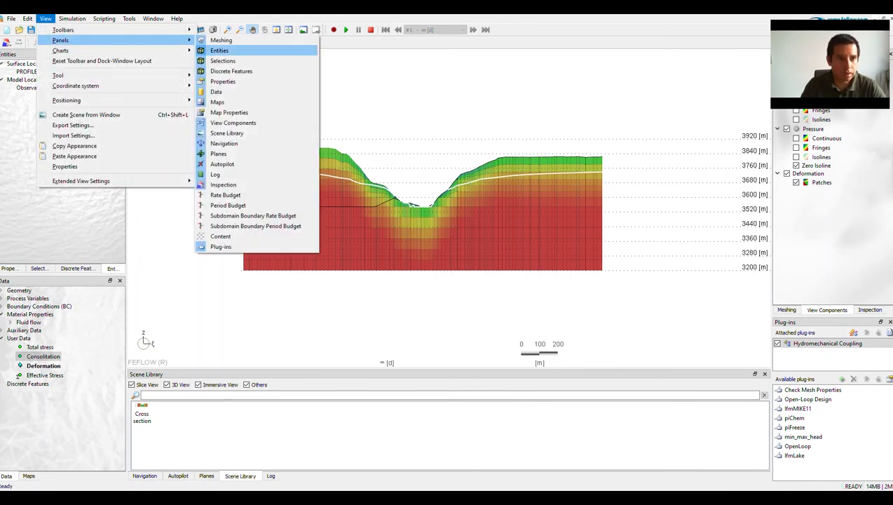
left_click(231, 195)
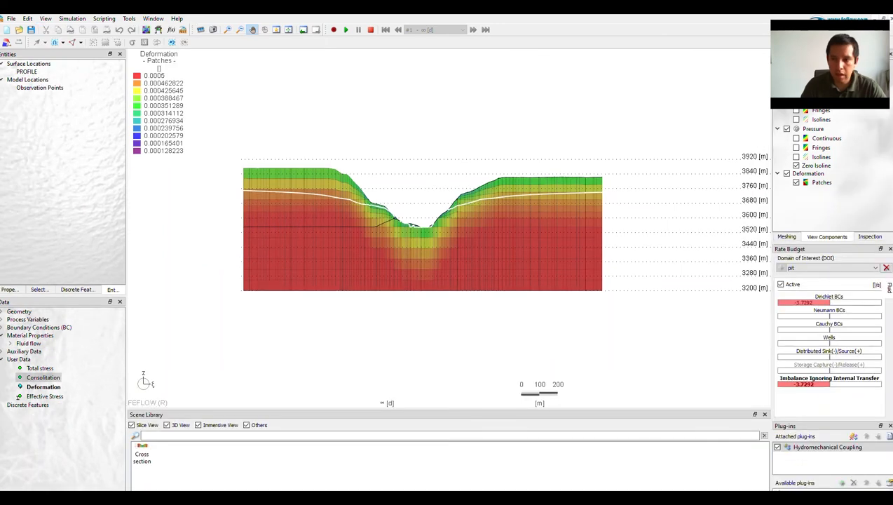
left_click_drag(789, 248, 612, 172)
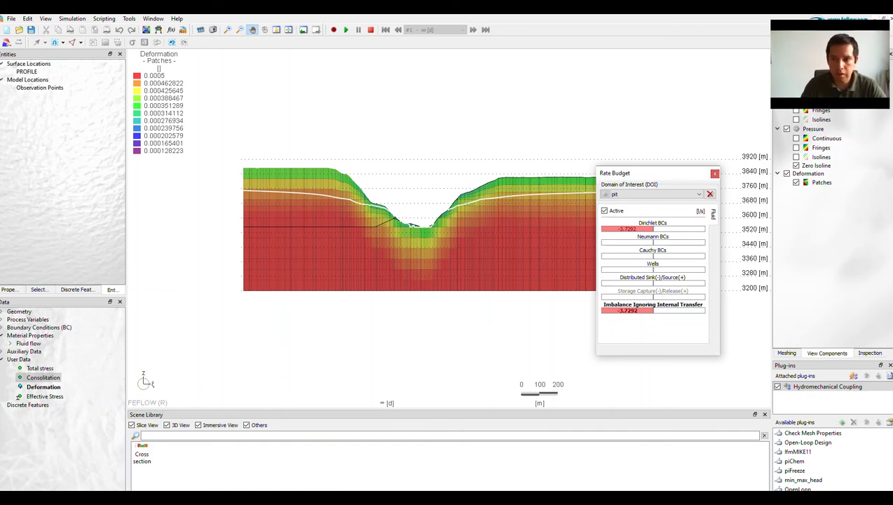
left_click(714, 173)
Reload the demo piHMC problem from the recent FEM problem files and activate its 3D view.
left_click(11, 18)
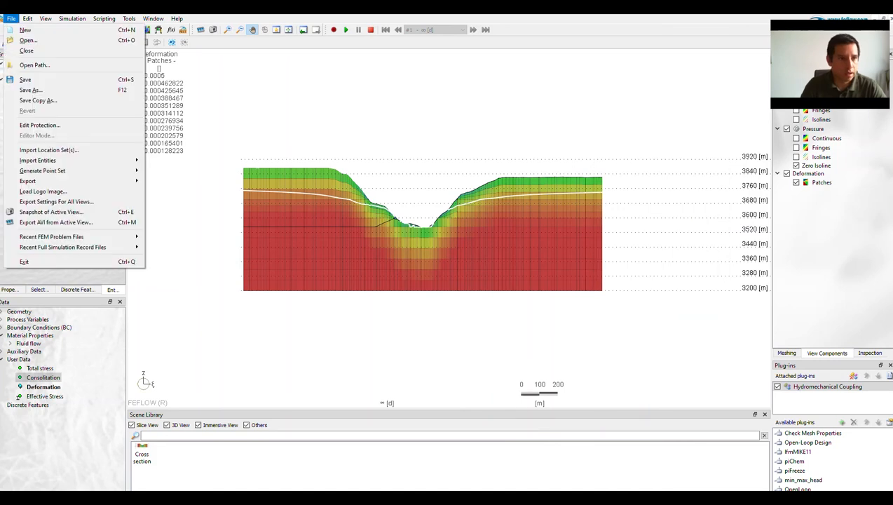
mouse_move(53, 236)
left_click(242, 236)
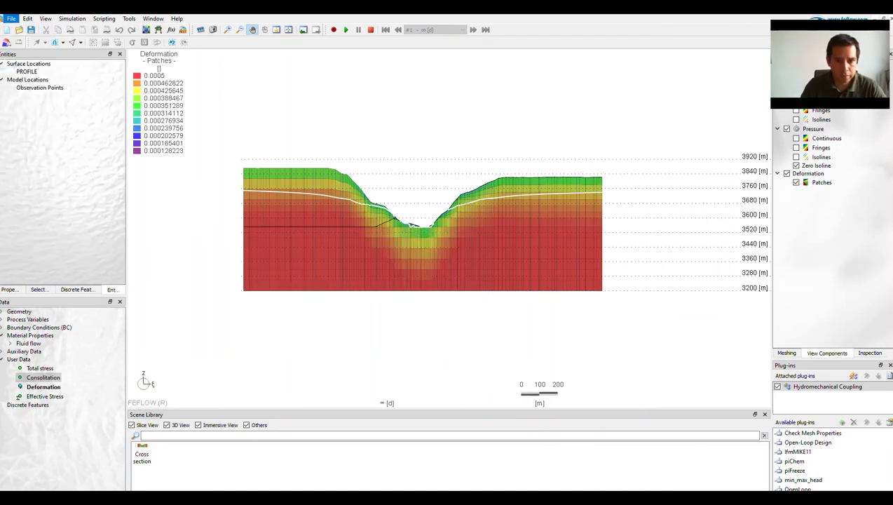
left_click(464, 283)
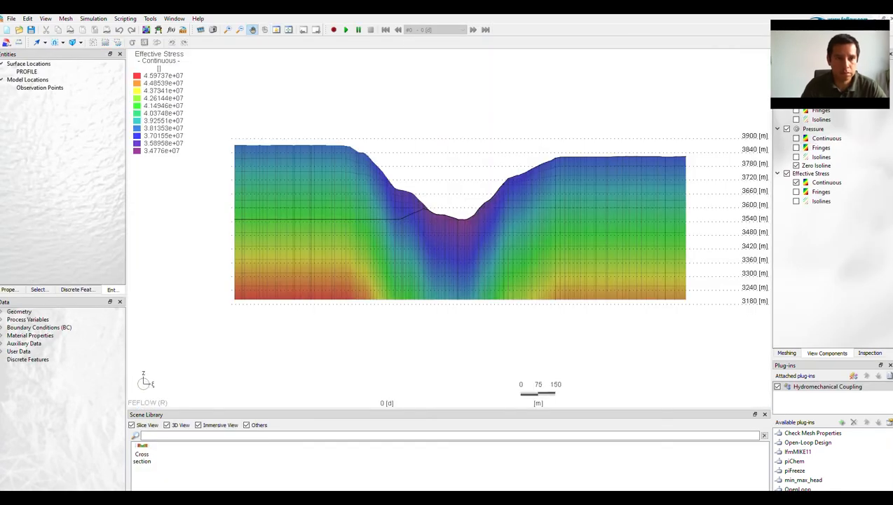
left_click(174, 19)
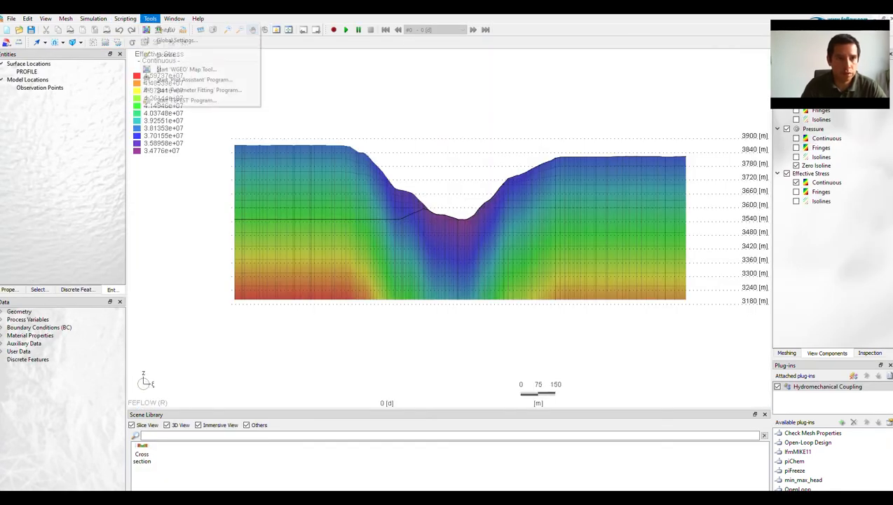
mouse_move(211, 127)
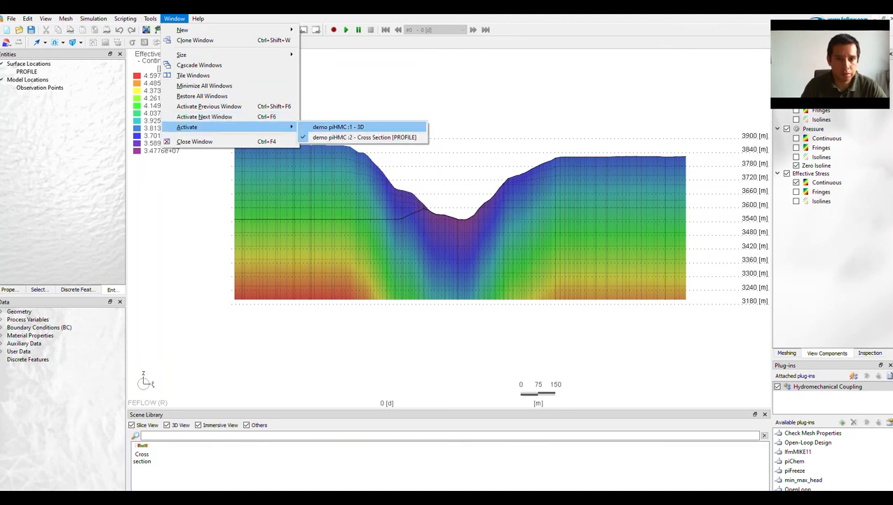
left_click(337, 127)
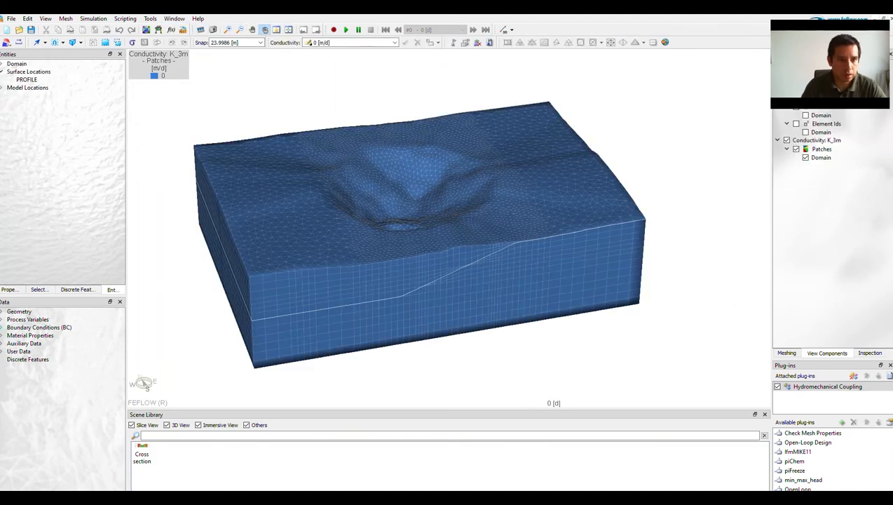
Display K_1m on the 3D model, select all elements and assign them a K_1m conductivity of 1 m/d.
left_click(3, 335)
double_click(52, 360)
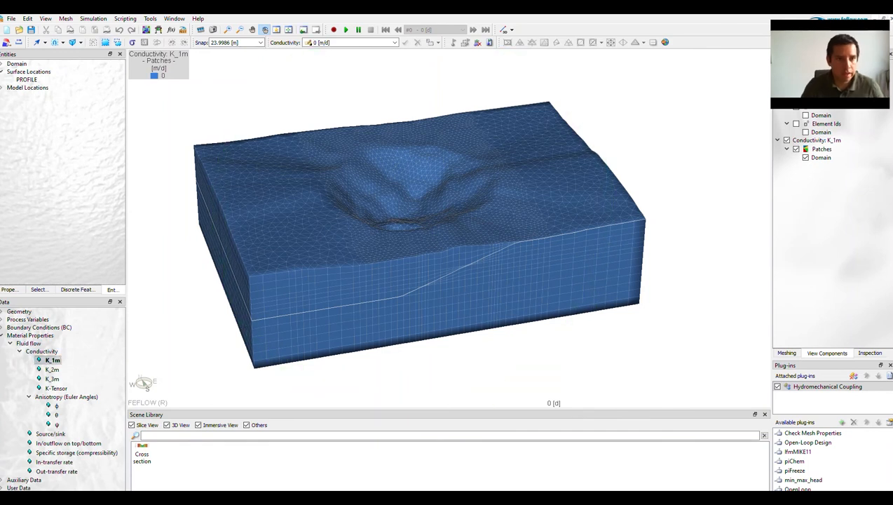
left_click(104, 42)
left_click(337, 43)
type("1")
key("Return")
right_click(53, 362)
left_click(76, 285)
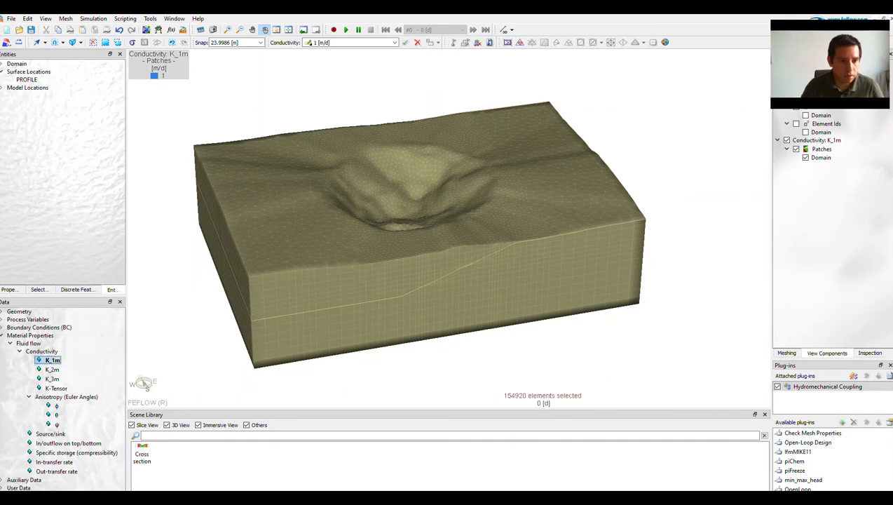
Assign 1 m/d to K_2m and K_3m for all selected elements, clearing the element selection when done.
right_click(53, 369)
left_click(76, 312)
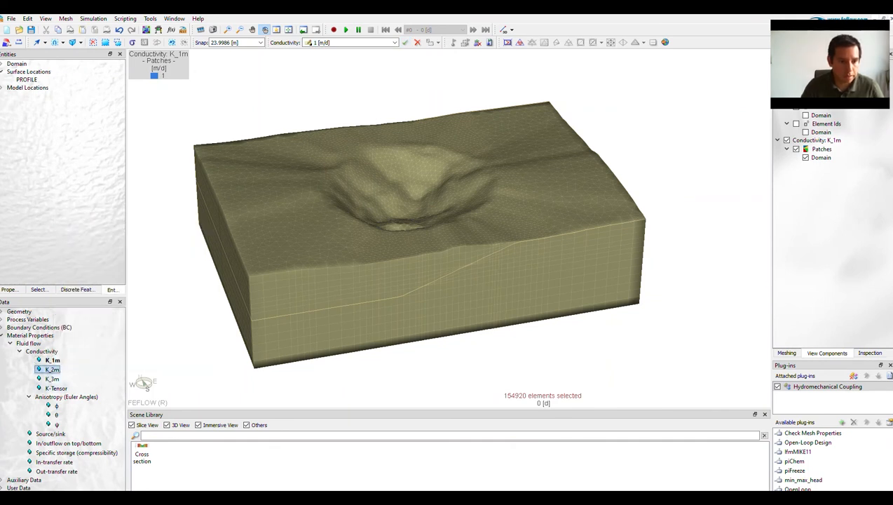
right_click(53, 378)
left_click(75, 321)
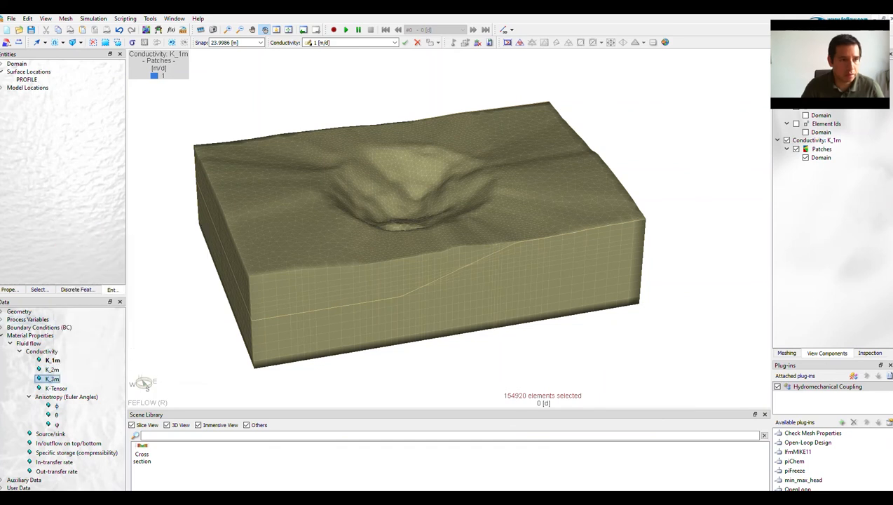
left_click(92, 42)
left_click(2, 335)
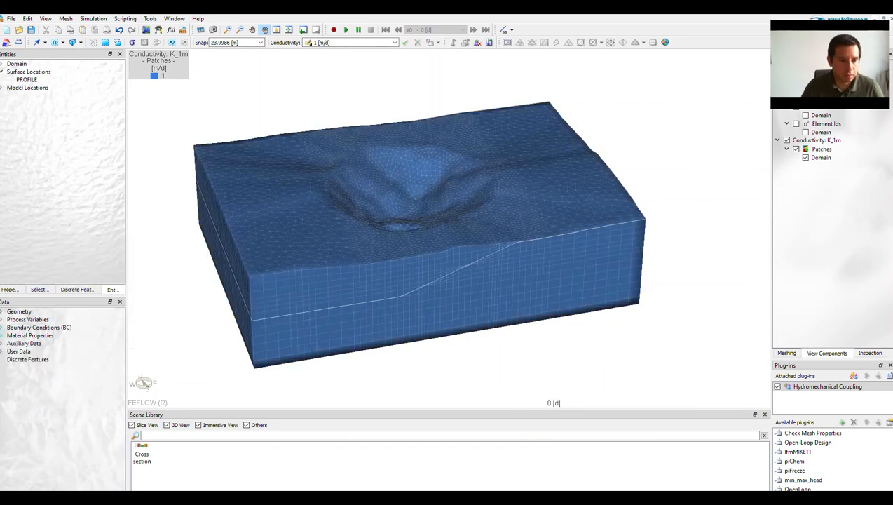
Display Hydraulic head on the 3D model and run the simulation with the uniform conductivities.
left_click(2, 319)
double_click(55, 336)
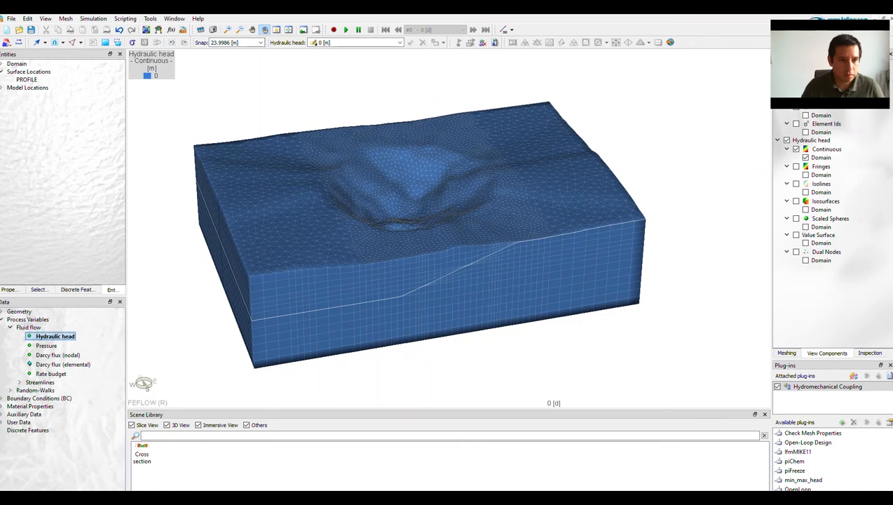
left_click(2, 320)
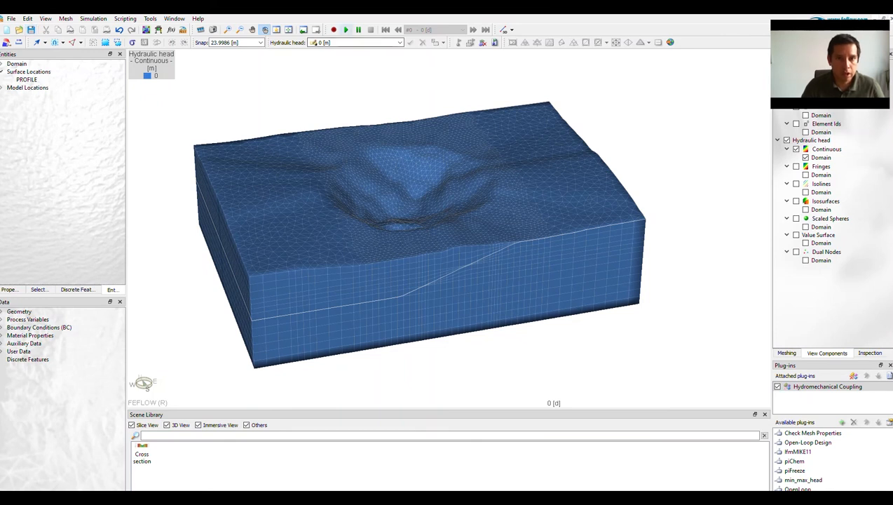
left_click(346, 30)
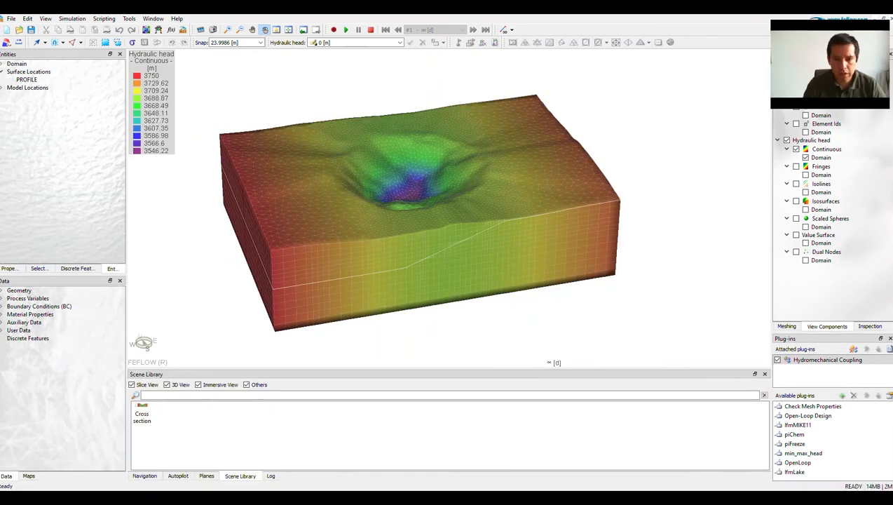
mouse_move(421, 225)
left_mouse_down()
mouse_move(419, 240)
mouse_move(421, 216)
left_mouse_up()
Switch to the Cross Section [PROFILE] view and show Hydraulic head there using the saved Cross section scene.
left_click(153, 18)
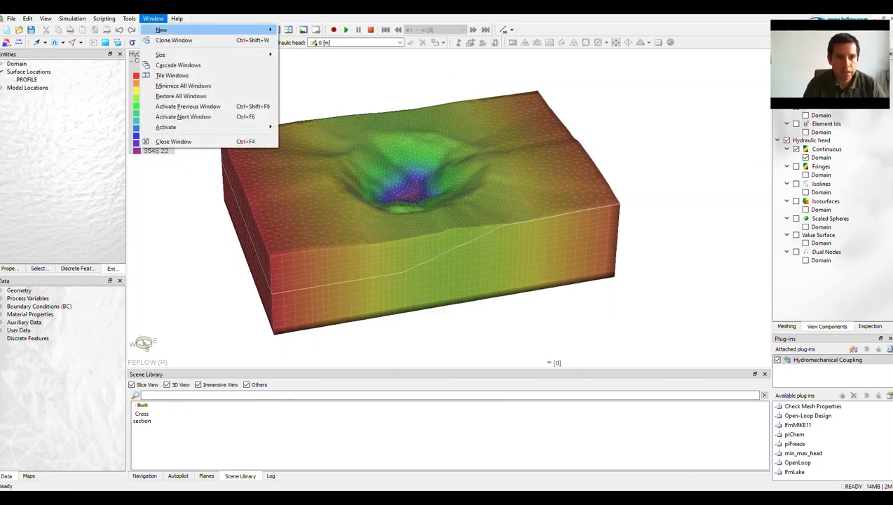
mouse_move(211, 127)
left_click(339, 135)
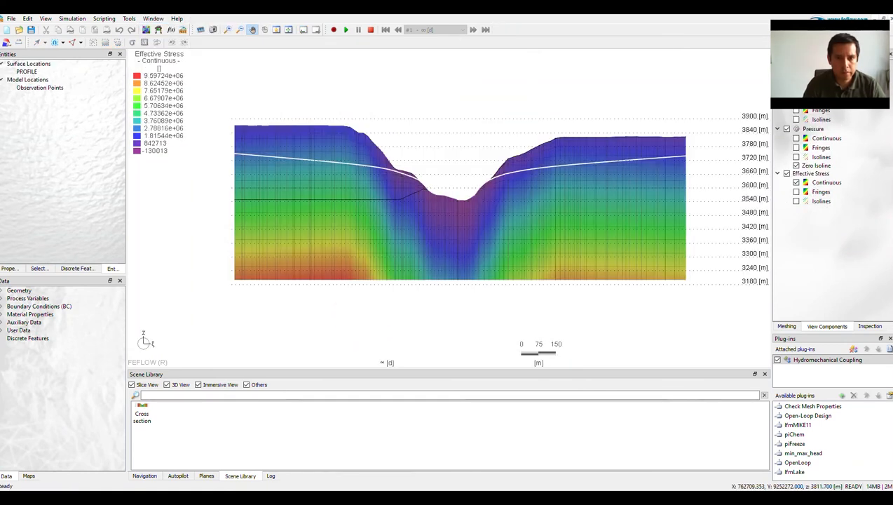
left_click_drag(392, 203, 365, 203)
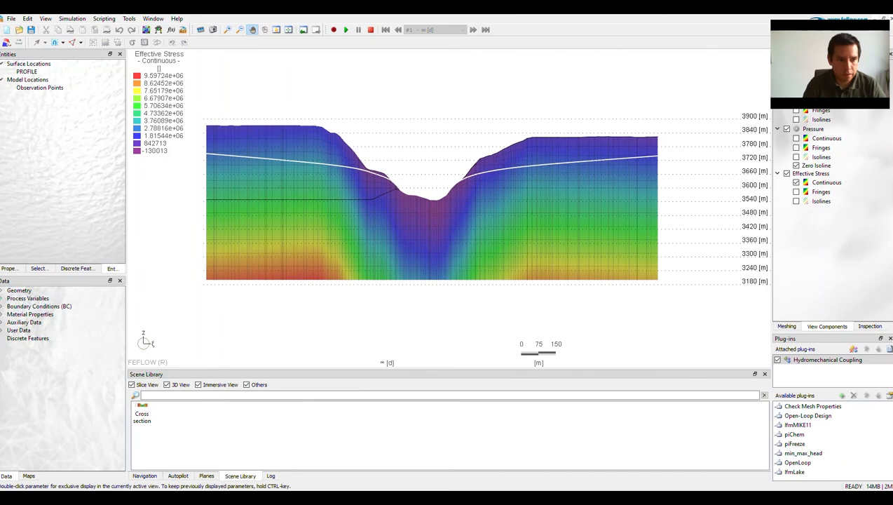
left_click(1, 298)
double_click(55, 316)
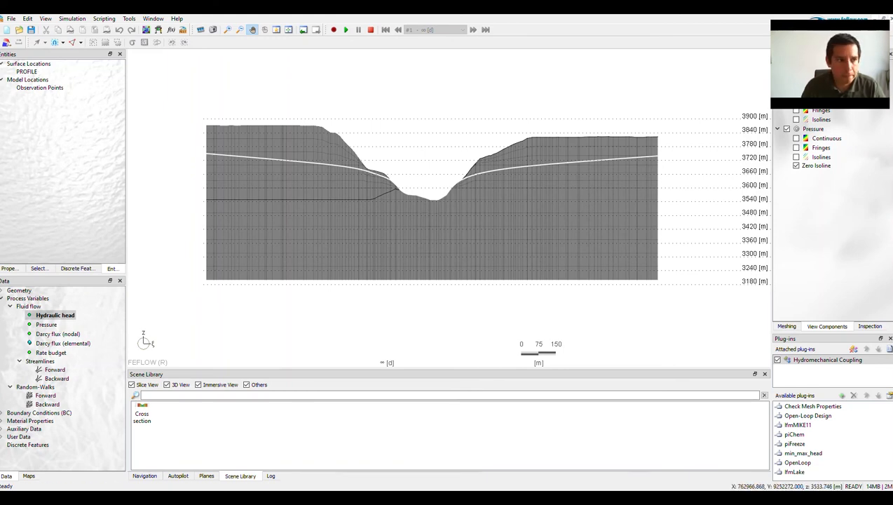
double_click(142, 413)
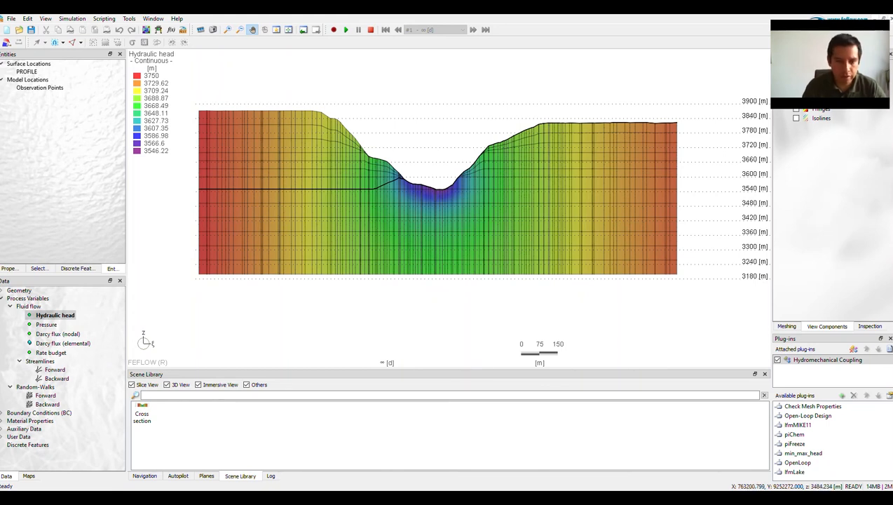
Display Pressure followed by the K_1m and K_3m conductivities in the cross section to examine their distributions.
double_click(47, 325)
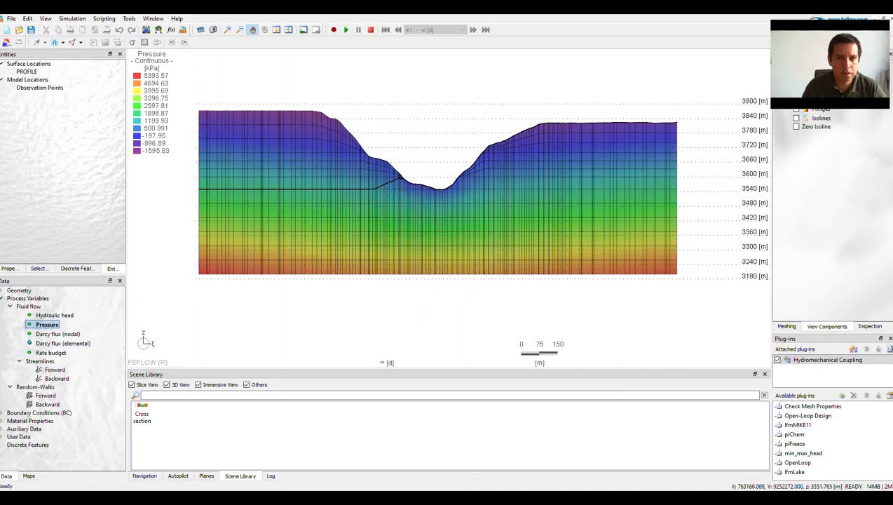
left_click(2, 298)
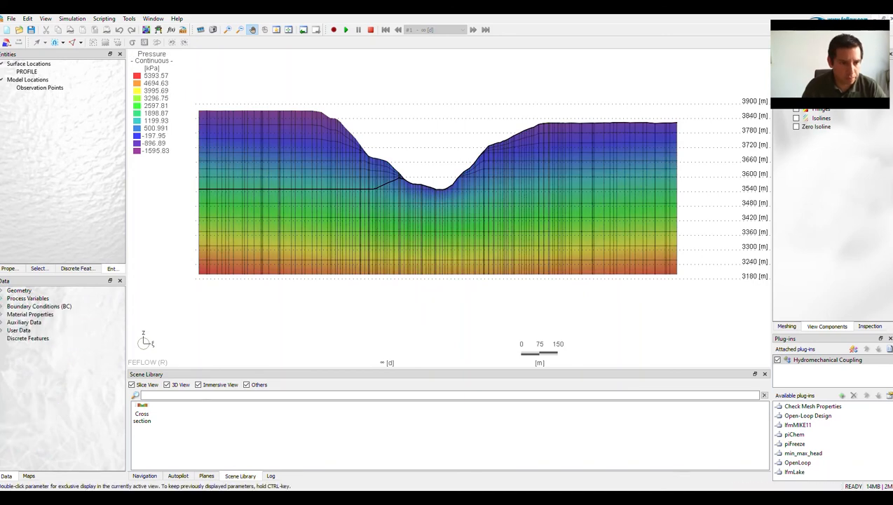
left_click(2, 314)
double_click(53, 339)
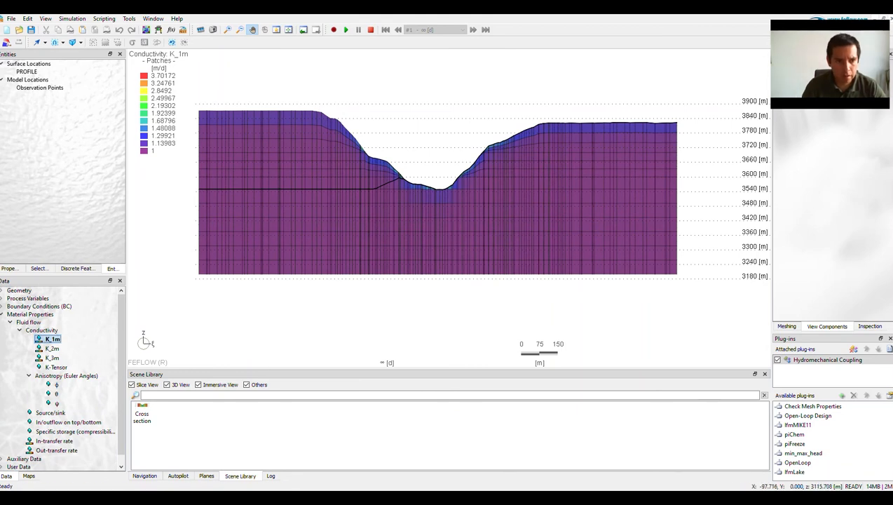
double_click(53, 357)
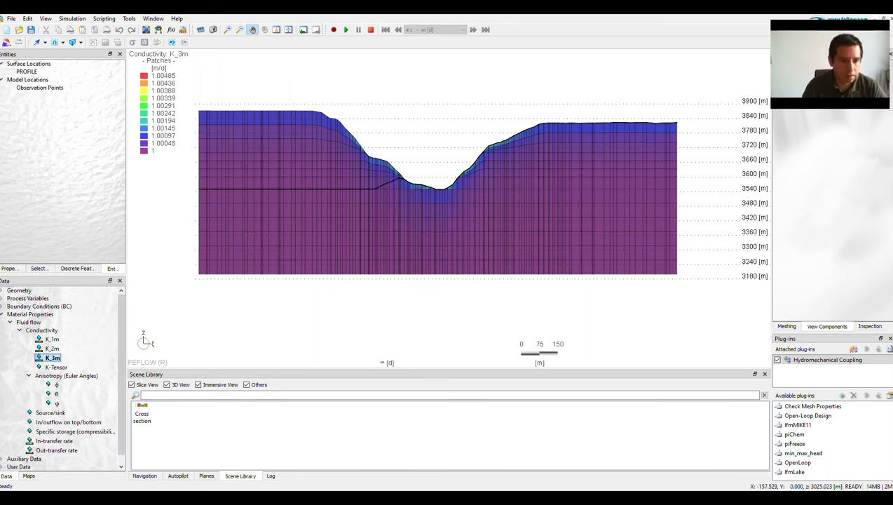
Display Consolitation followed by Deformation from the user data in the cross section and examine the new run's deformation.
left_click(1, 314)
left_click(2, 330)
double_click(43, 348)
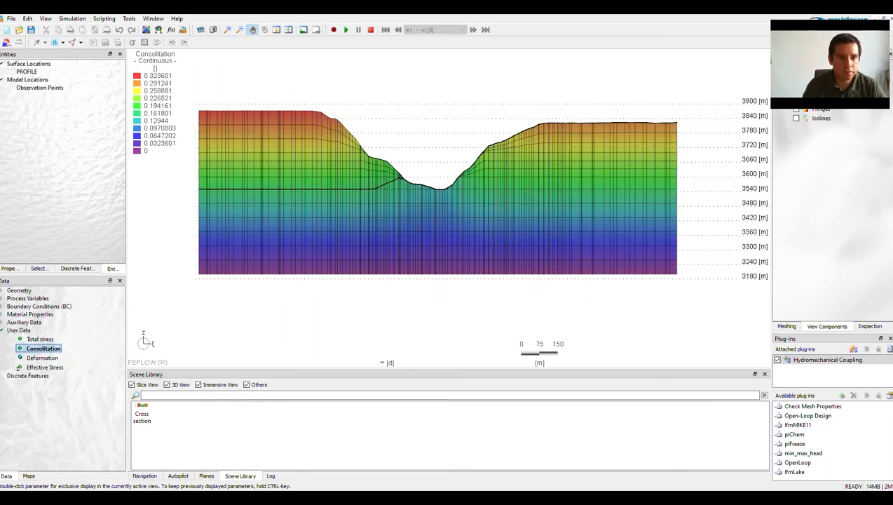
double_click(43, 358)
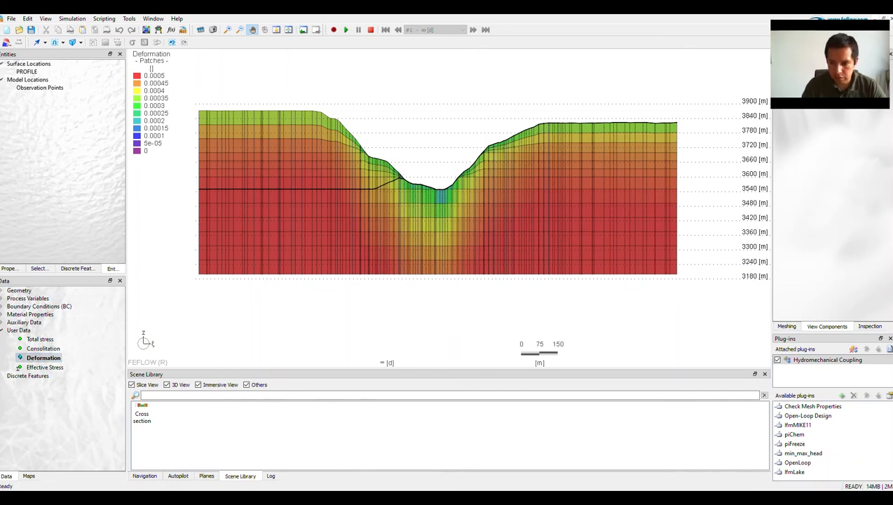
Check the pit's flow rates for the new run in the Rate Budget and close it.
right_click(717, 481)
mouse_move(741, 463)
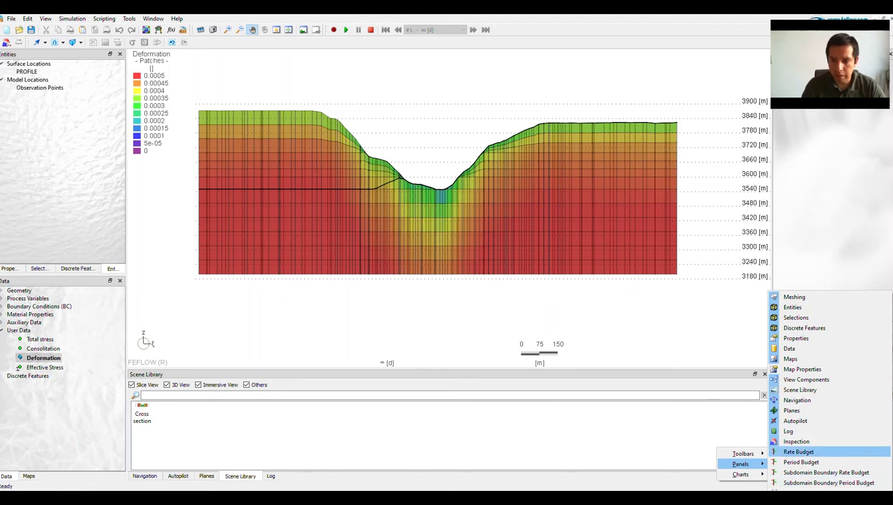
left_click(798, 451)
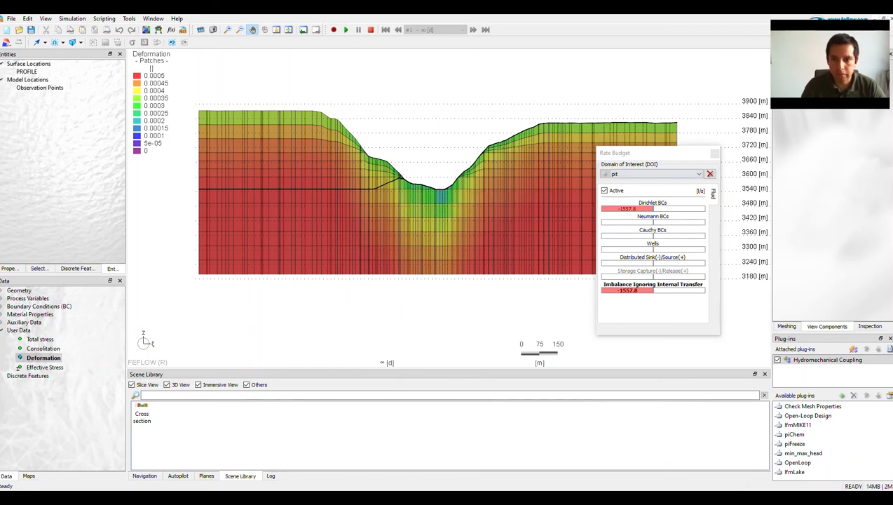
left_click(713, 152)
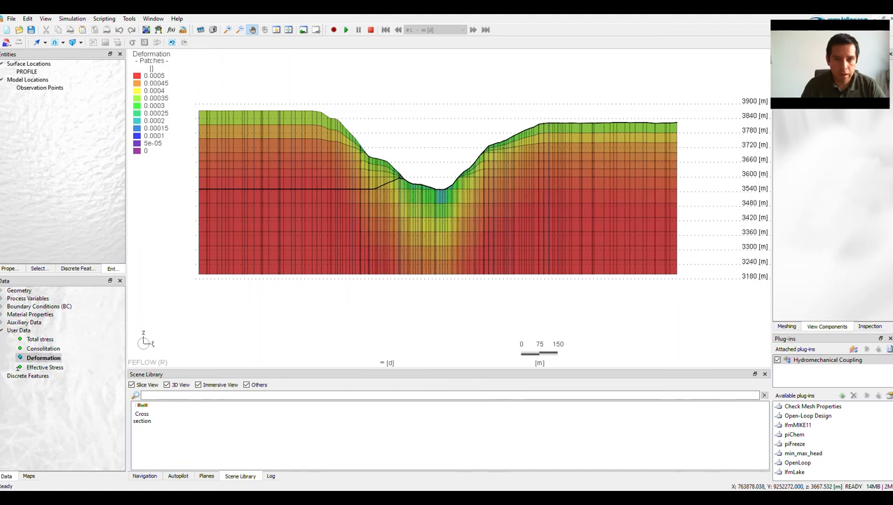